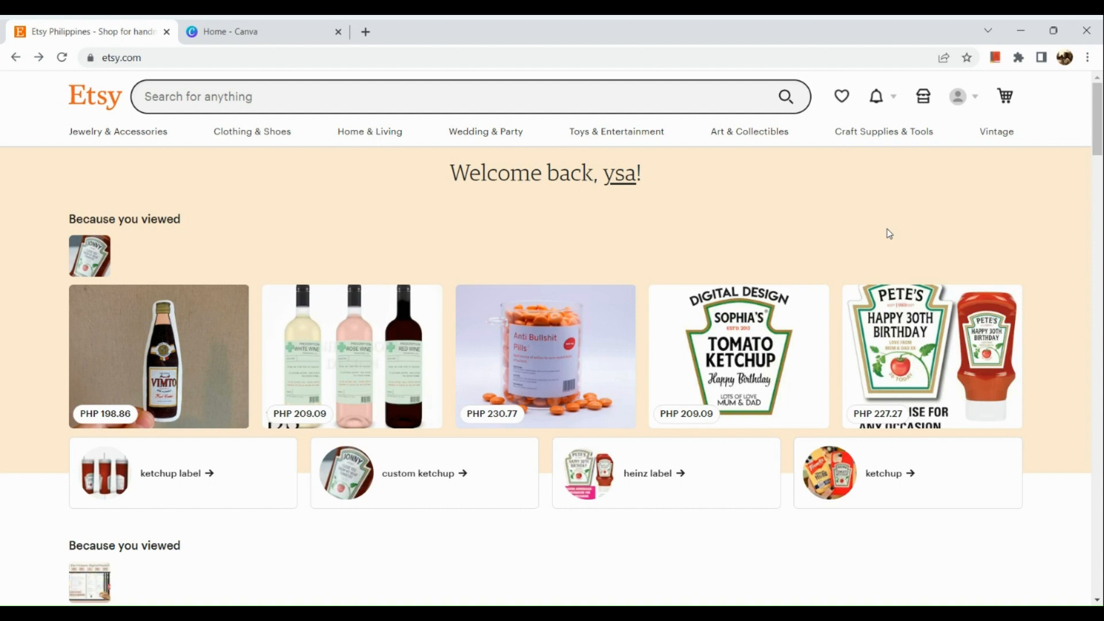
# Step: Search Etsy for "digital planners"
pyautogui.click(482, 97)
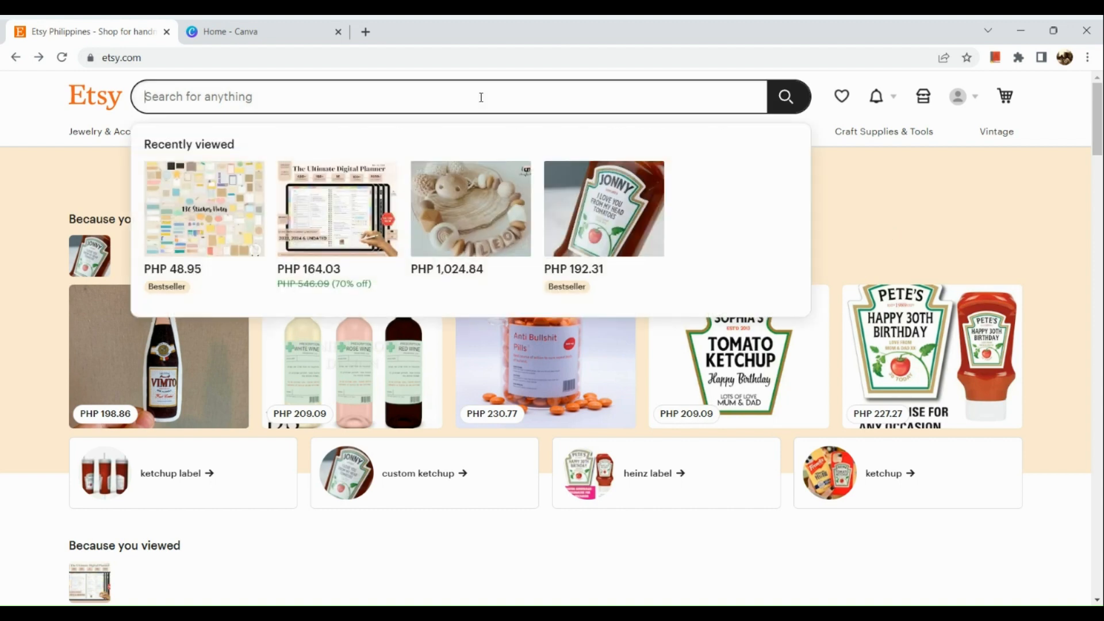
pyautogui.write('digital')
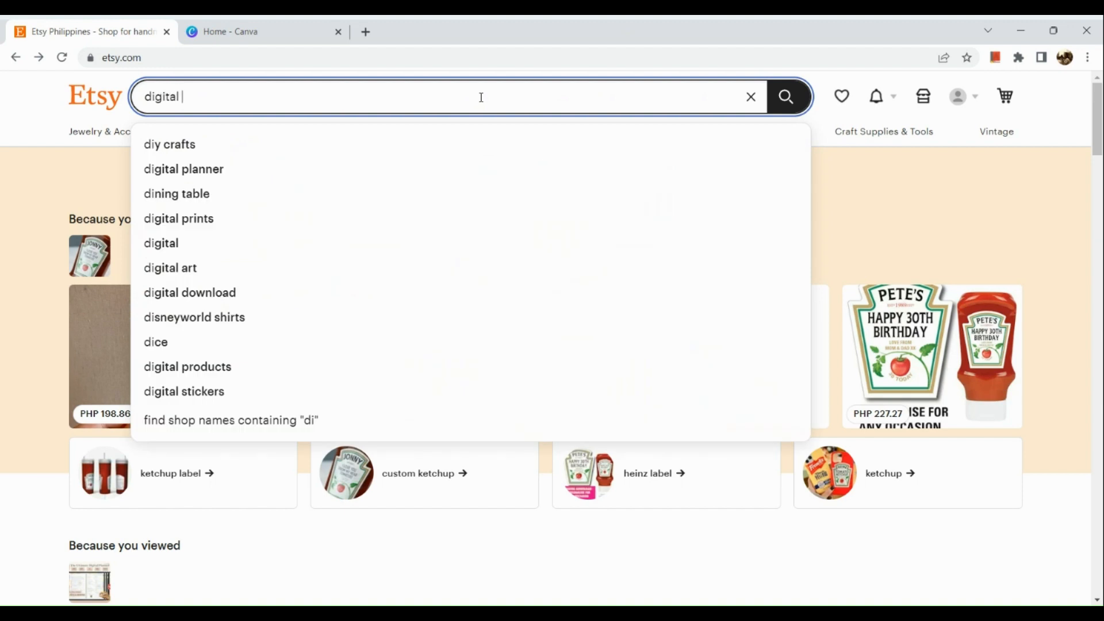
pyautogui.write(' planners')
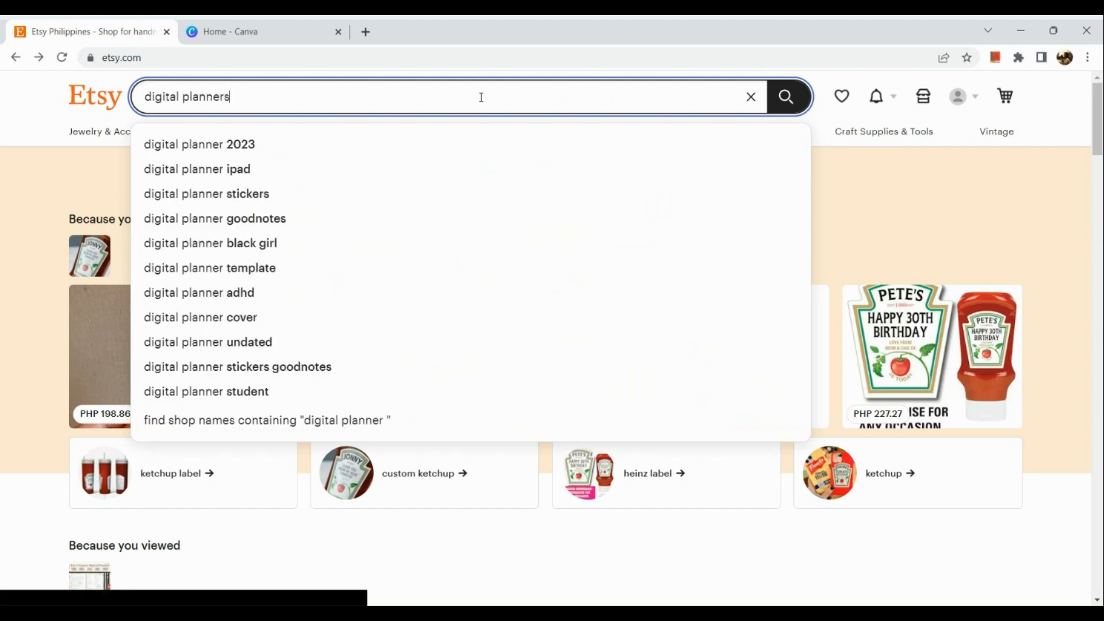
pyautogui.press('Return')
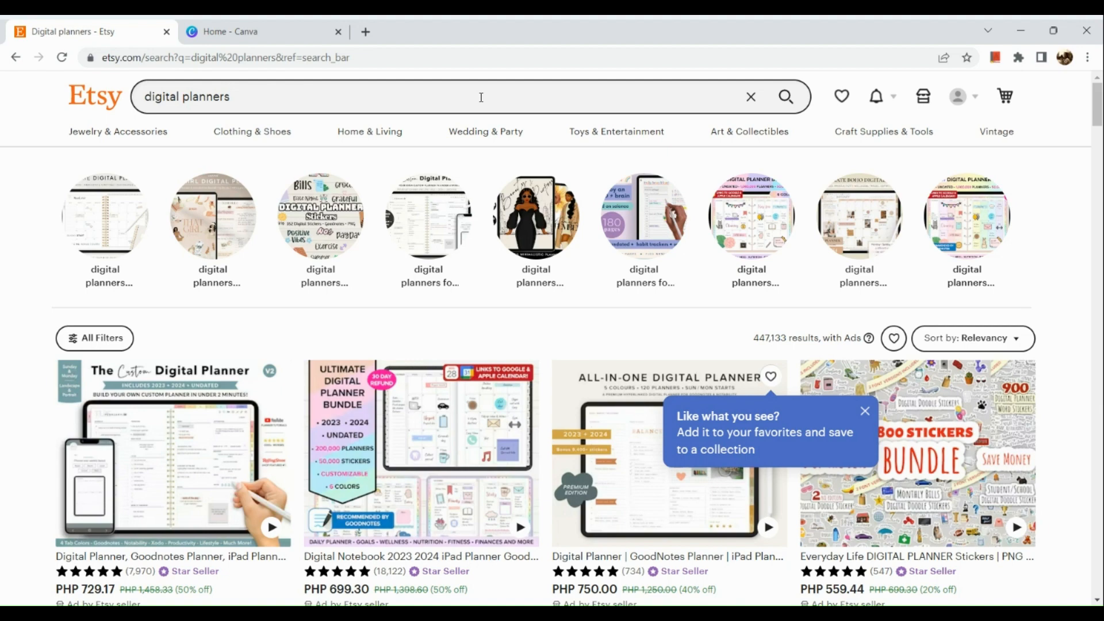
# Step: Open the CreativeDreamersCo Undated Goodnotes Planner listing from the search results
pyautogui.scroll(-6, 363, 345)
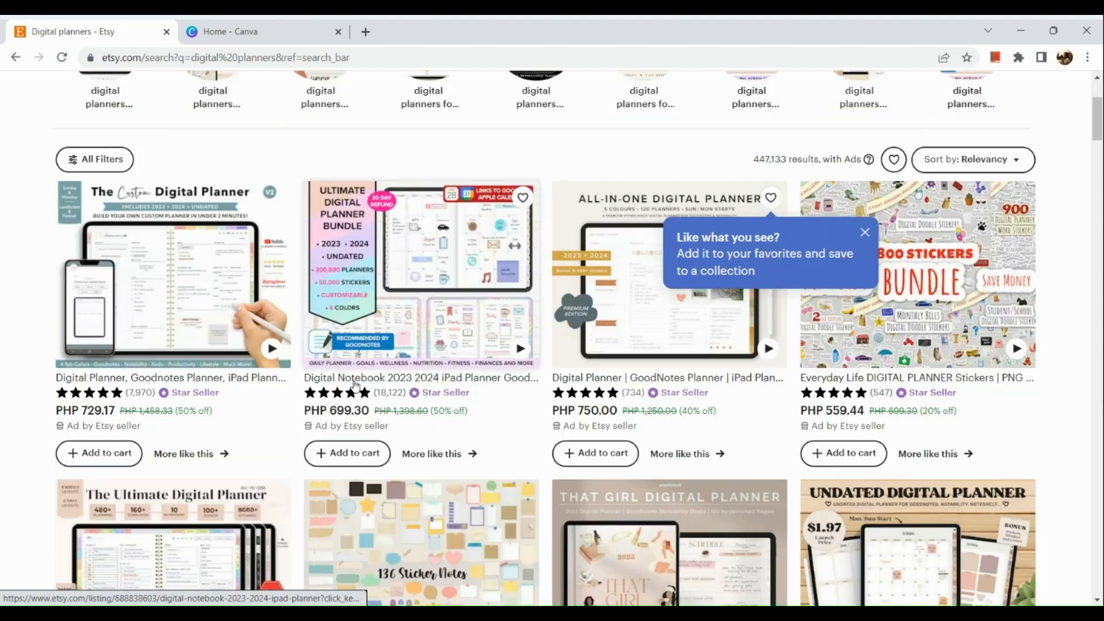
pyautogui.scroll(-3, 355, 387)
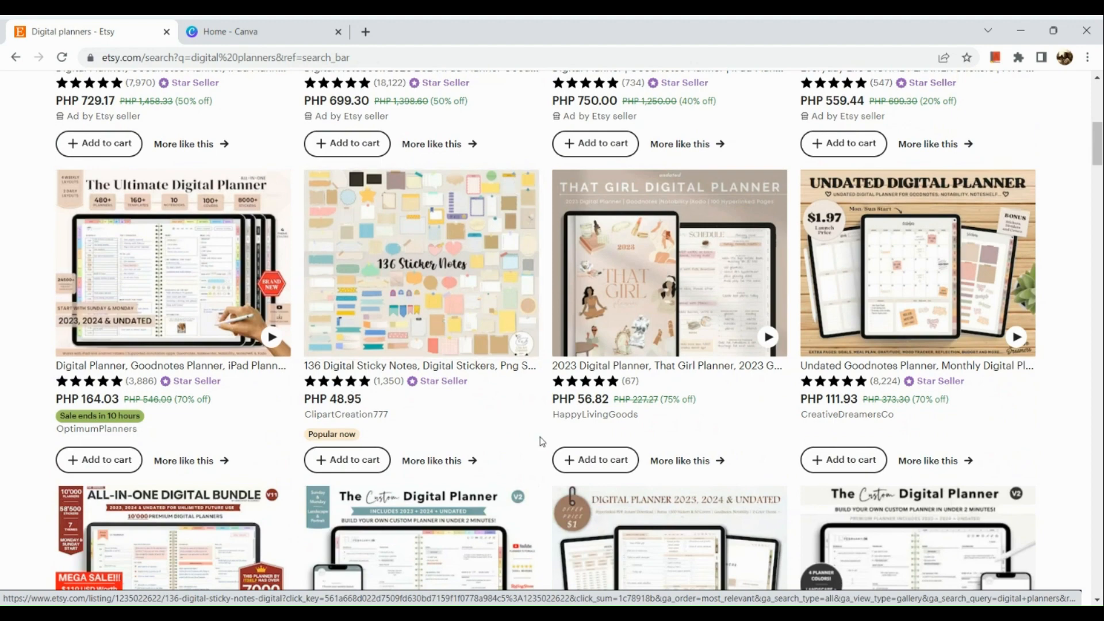
pyautogui.scroll(-2, 540, 444)
pyautogui.click(892, 175)
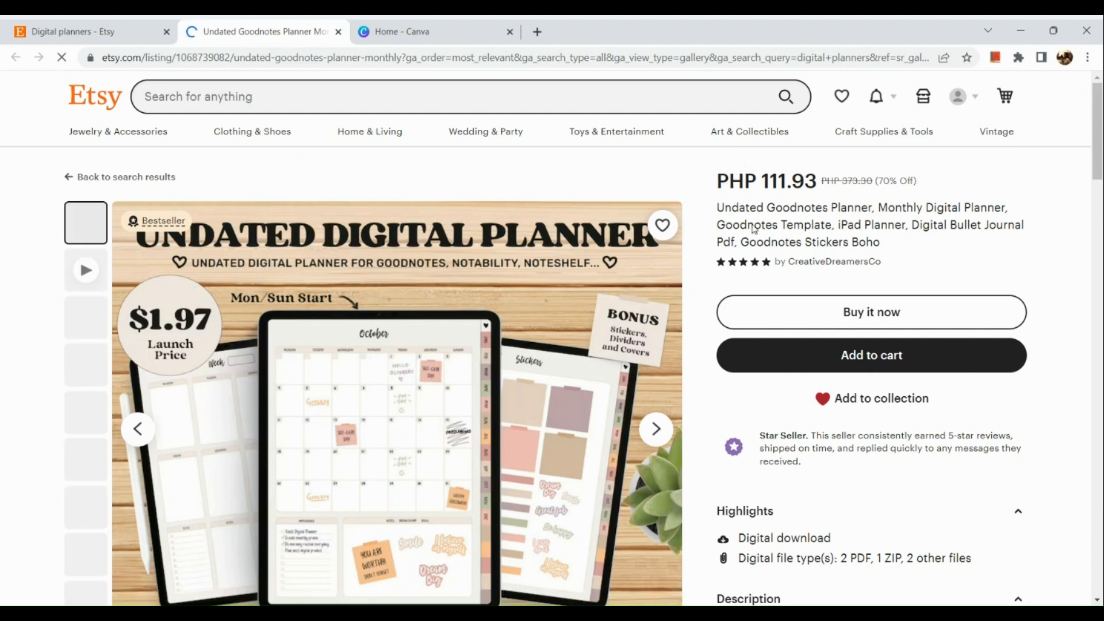
# Step: Examine the planner listing's product image, price, highlights, description, customer reviews and seller details
pyautogui.scroll(-1, 746, 264)
pyautogui.scroll(-7, 743, 259)
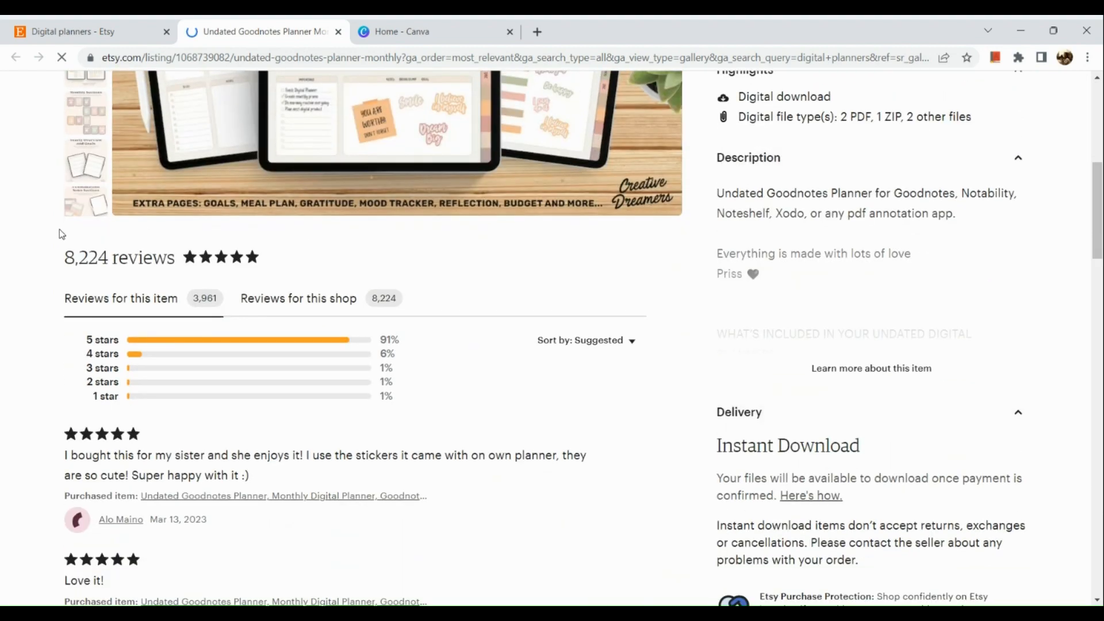
pyautogui.scroll(5, 60, 231)
pyautogui.scroll(-5, 111, 314)
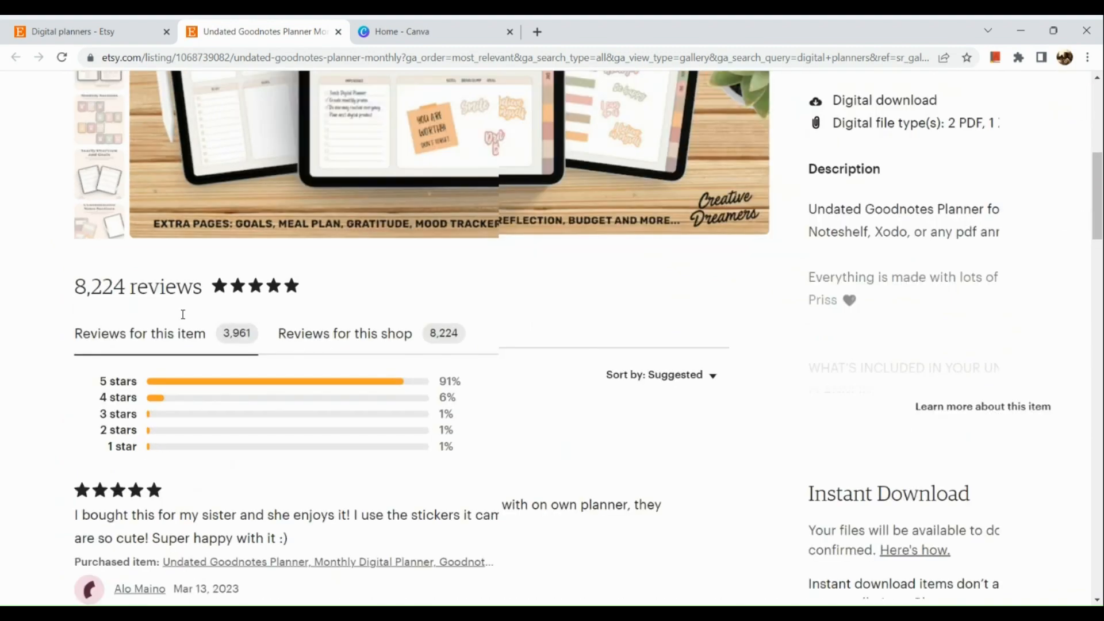
pyautogui.scroll(-1, 303, 353)
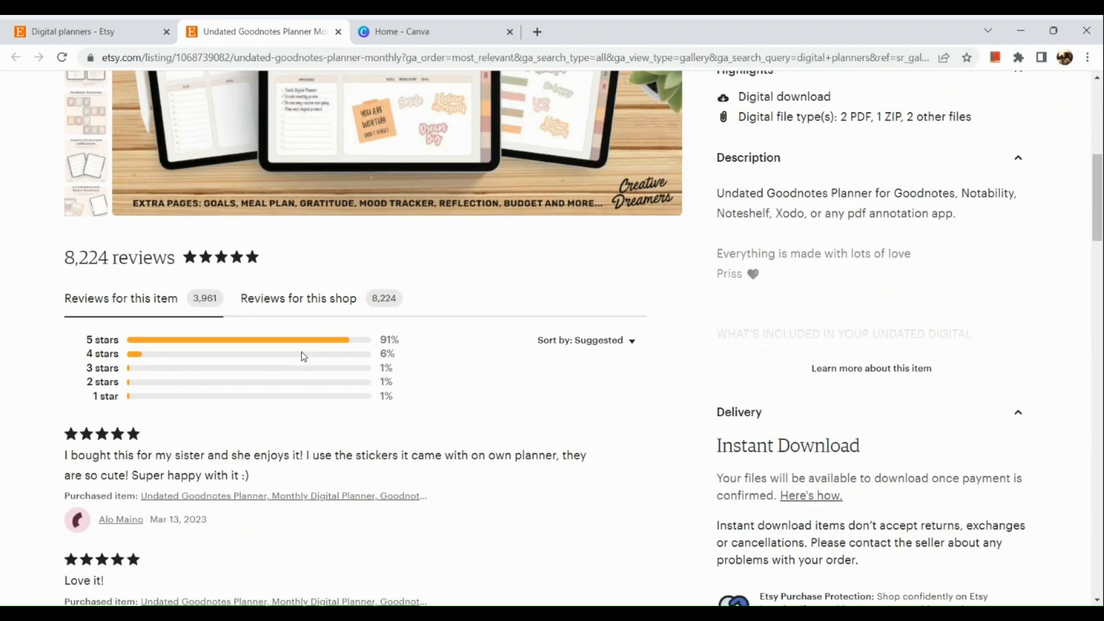
pyautogui.scroll(-2, 301, 351)
pyautogui.scroll(5, 301, 351)
pyautogui.scroll(3, 302, 352)
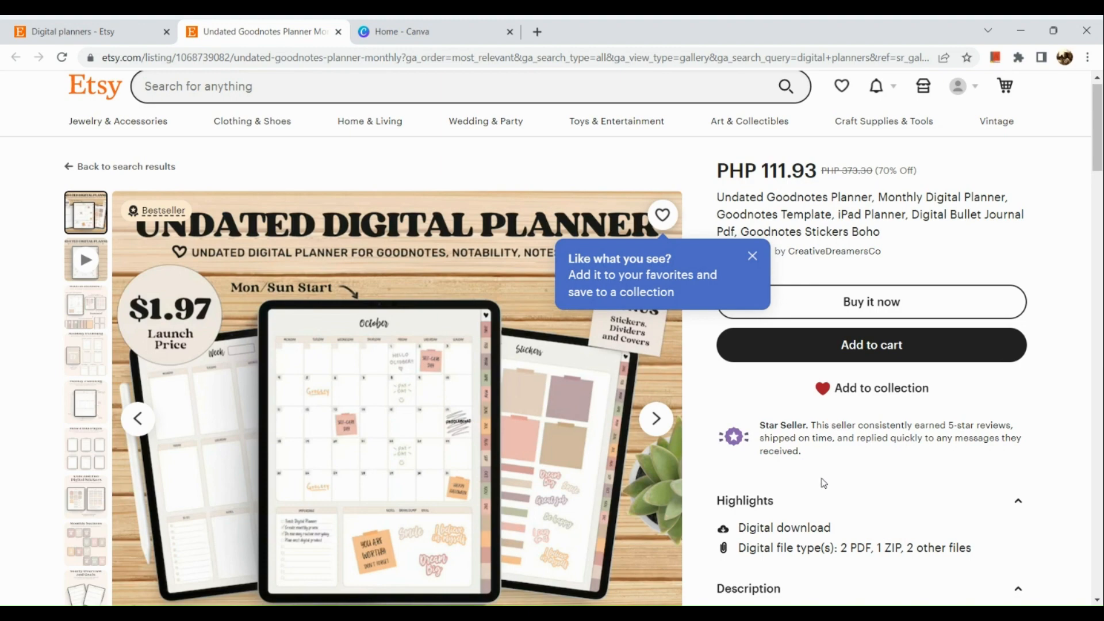
pyautogui.scroll(-1, 336, 434)
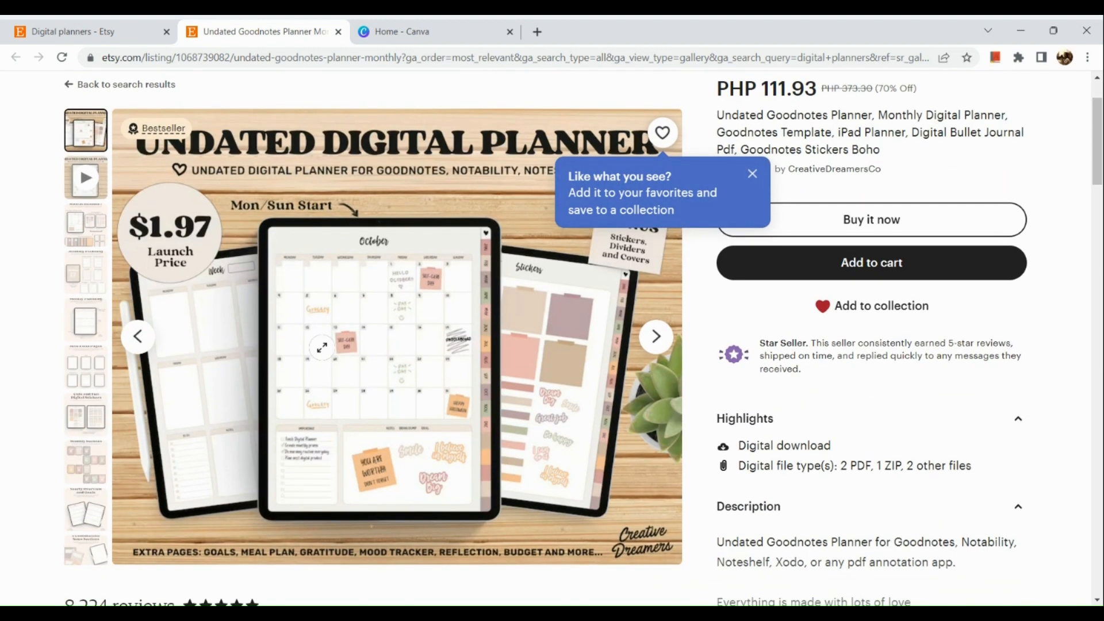
pyautogui.scroll(-3, 354, 411)
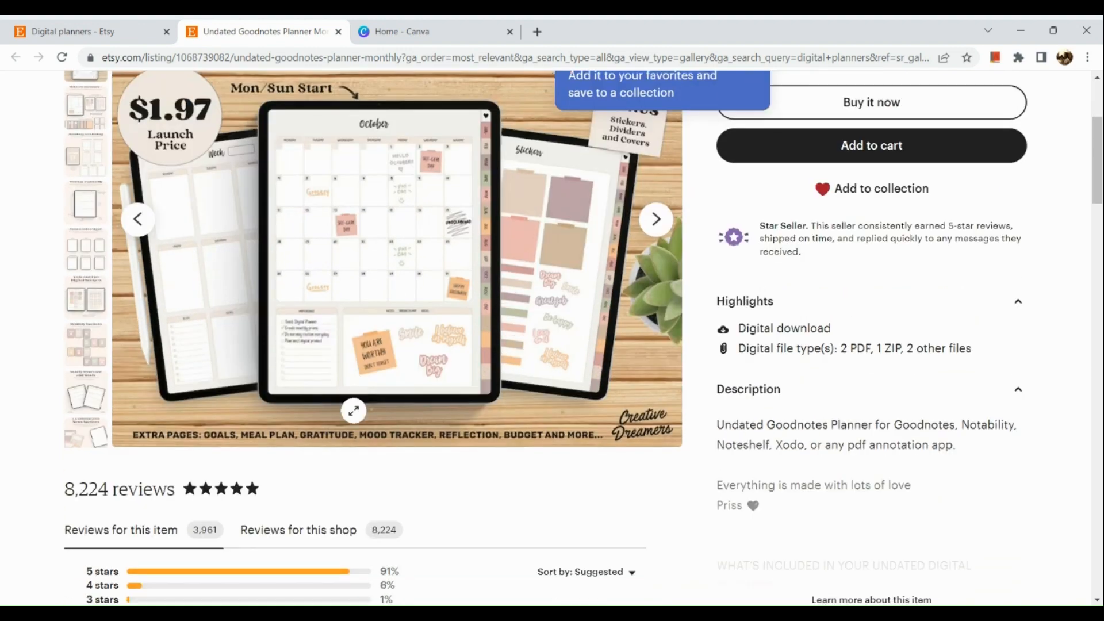
pyautogui.scroll(-10, 354, 413)
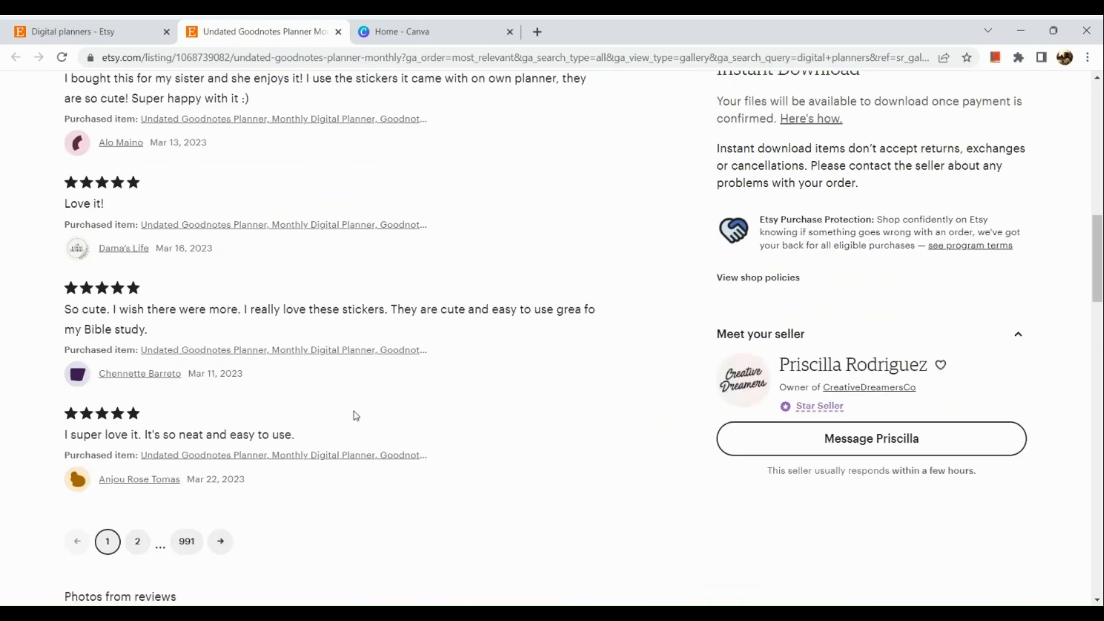
pyautogui.scroll(3, 356, 416)
pyautogui.scroll(10, 356, 416)
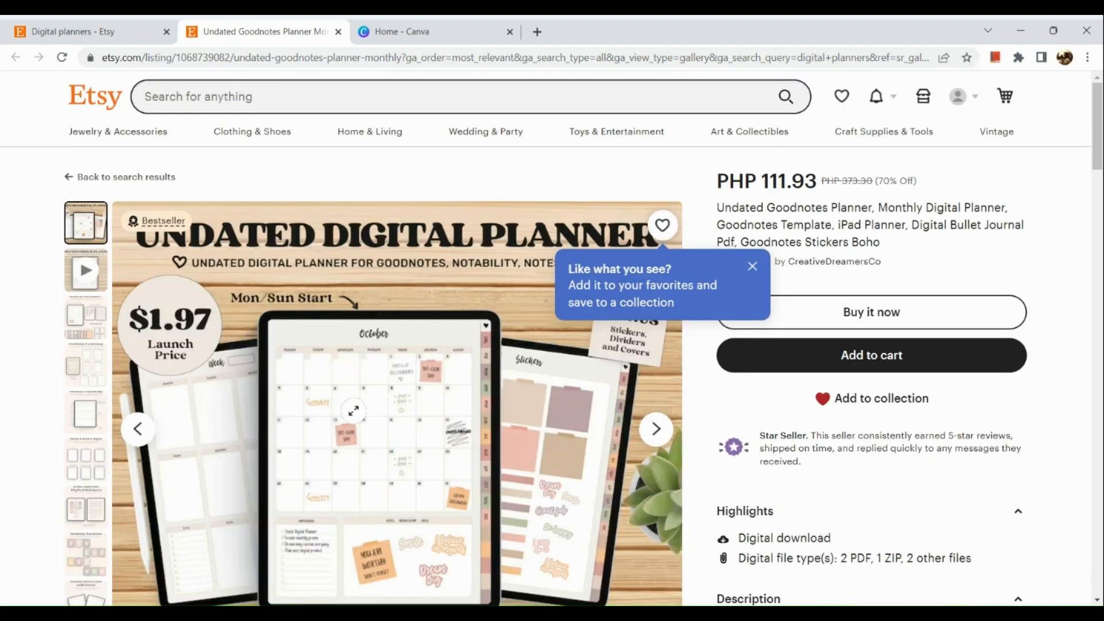
# Step: Switch to Canva and search its templates for "digital planners"
pyautogui.click(439, 20)
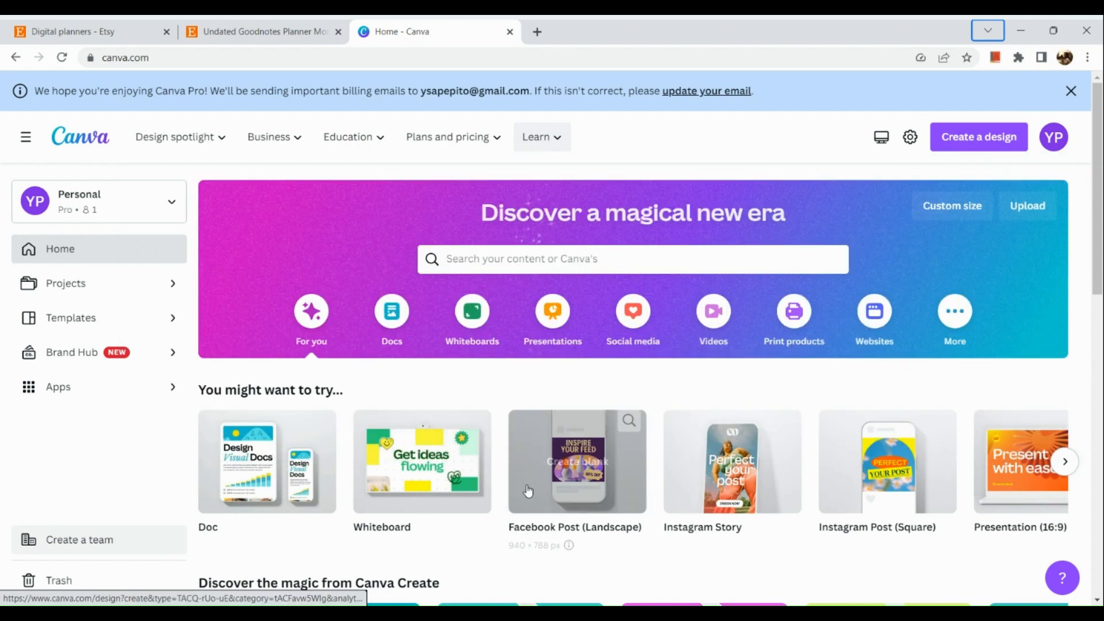
pyautogui.scroll(4, 553, 260)
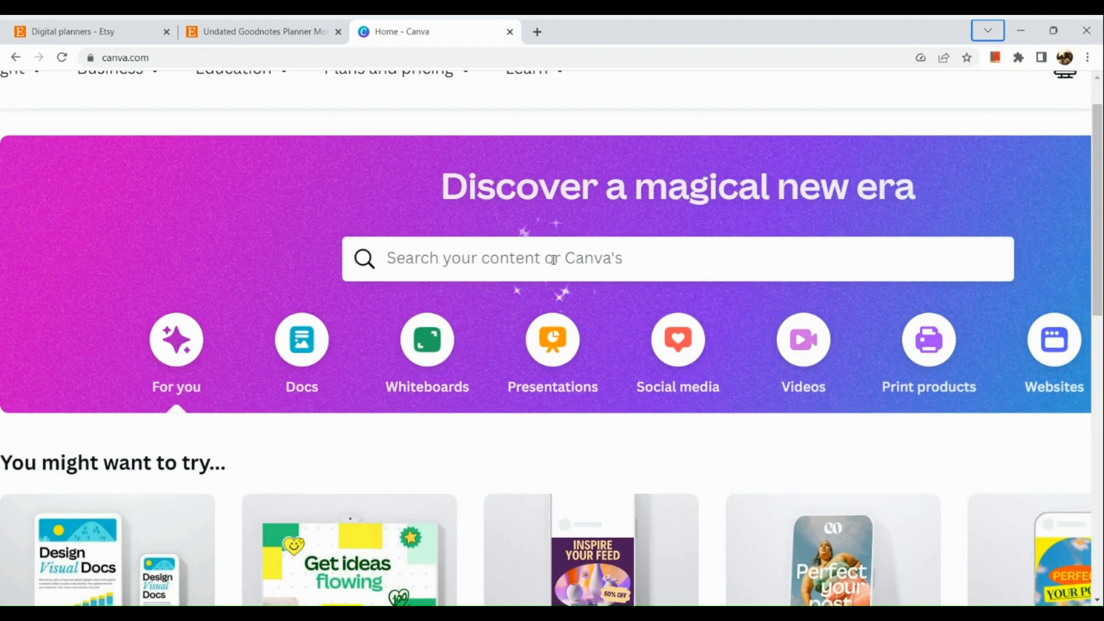
pyautogui.click(553, 260)
pyautogui.write('dig')
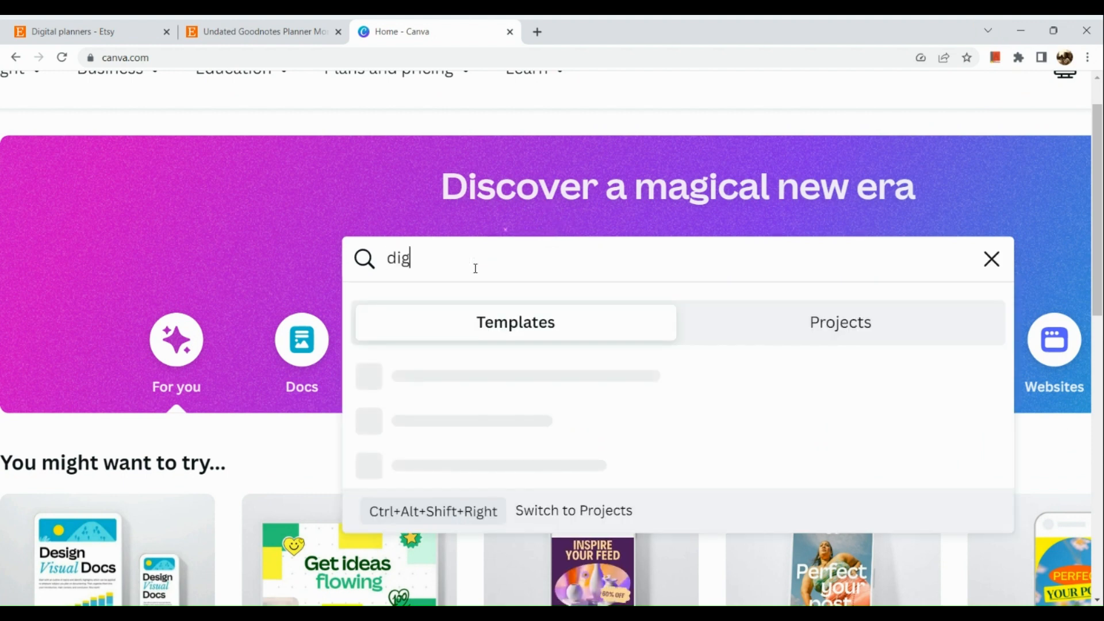
pyautogui.write('ital pla')
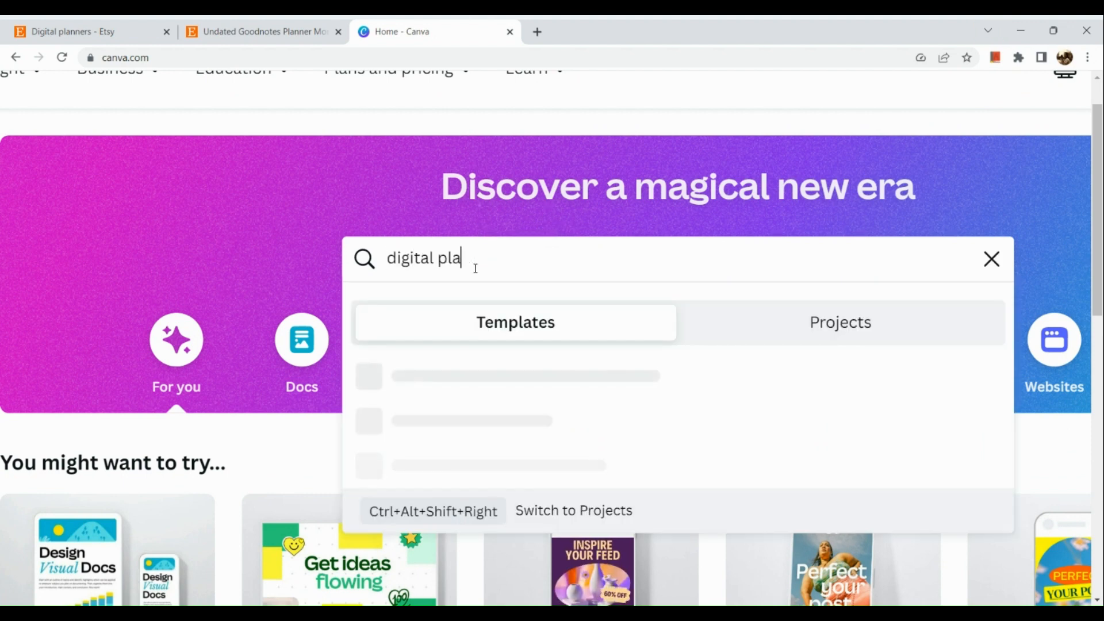
pyautogui.write('nners')
pyautogui.press('Return')
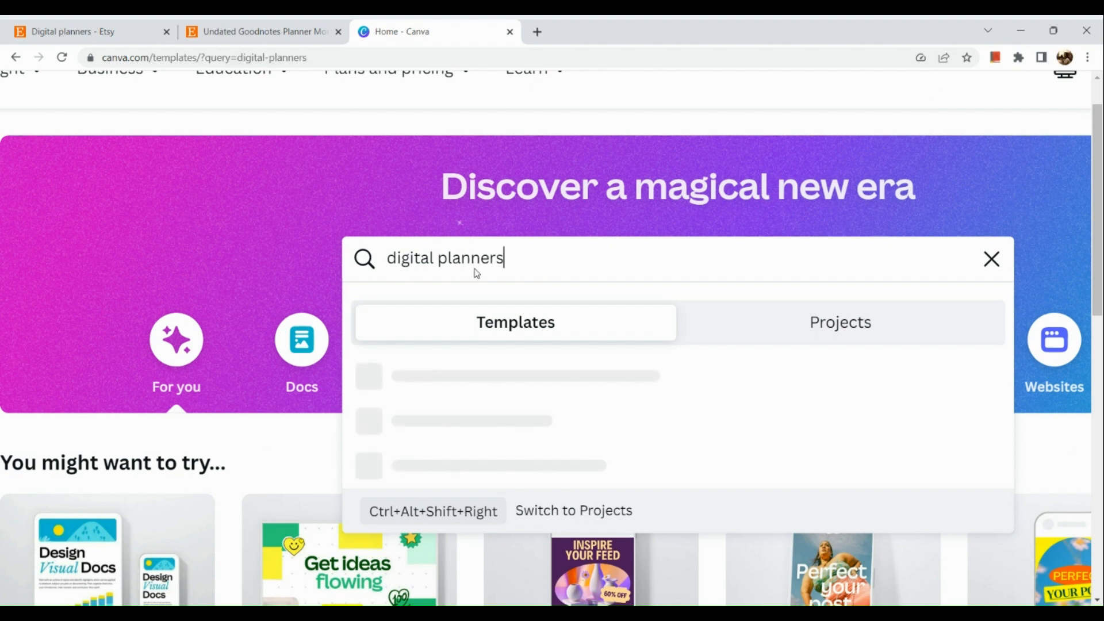
# Step: Browse the digital planner templates, comparing the daily, weekly and monthly layouts and which ones are marked Pro
pyautogui.moveTo(428, 181)
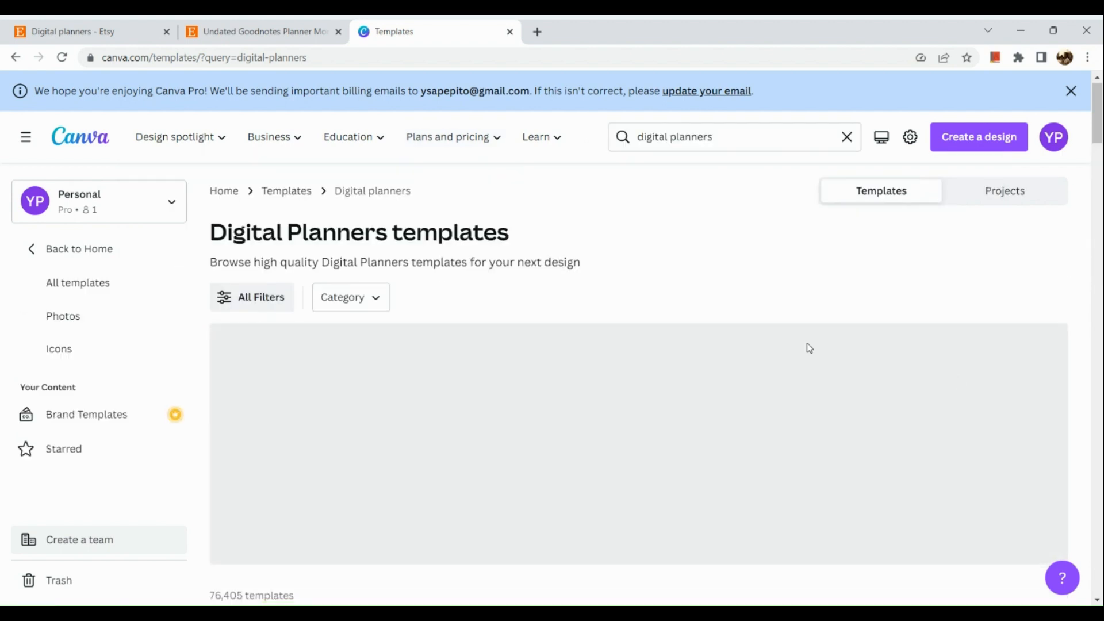
pyautogui.scroll(-6, 792, 459)
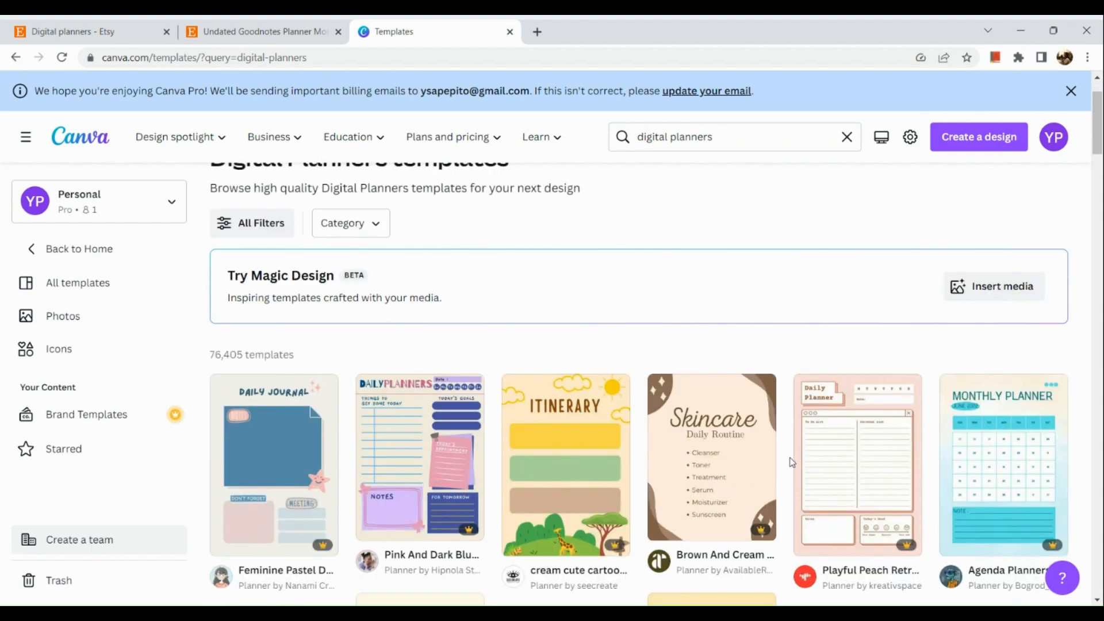
pyautogui.scroll(3, 679, 380)
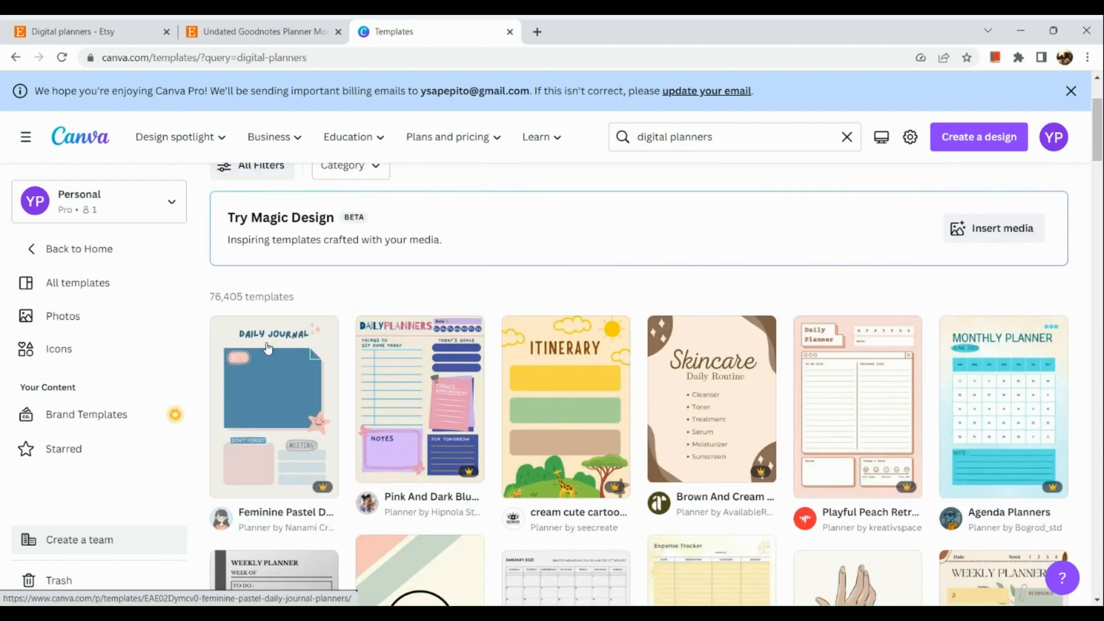
pyautogui.scroll(-3, 419, 387)
pyautogui.scroll(-1, 420, 388)
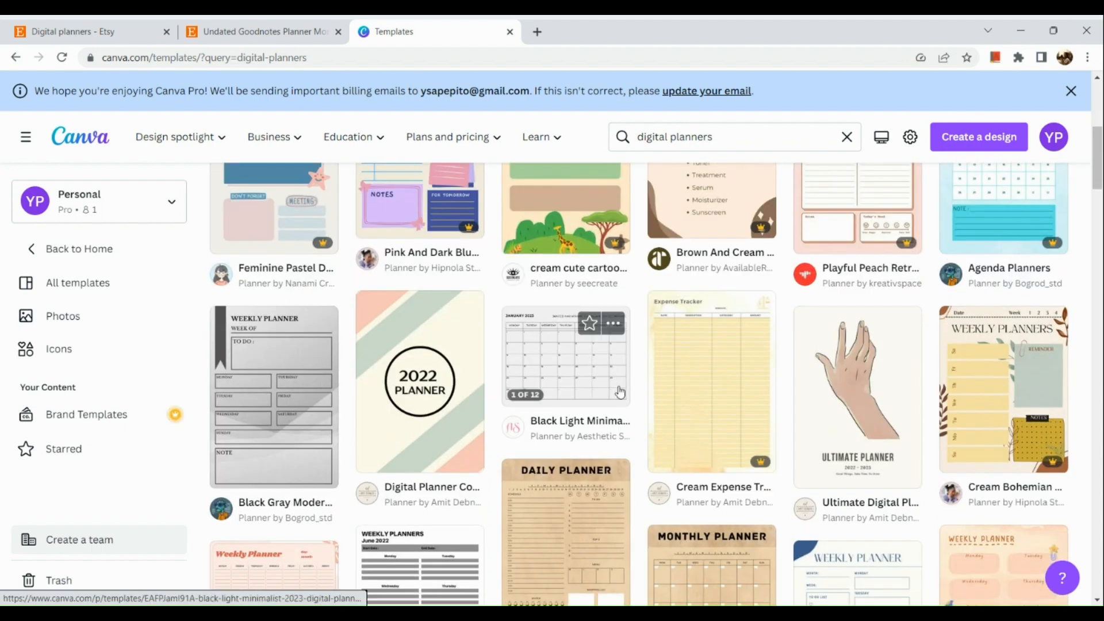
pyautogui.scroll(-1, 532, 409)
pyautogui.scroll(-3, 531, 409)
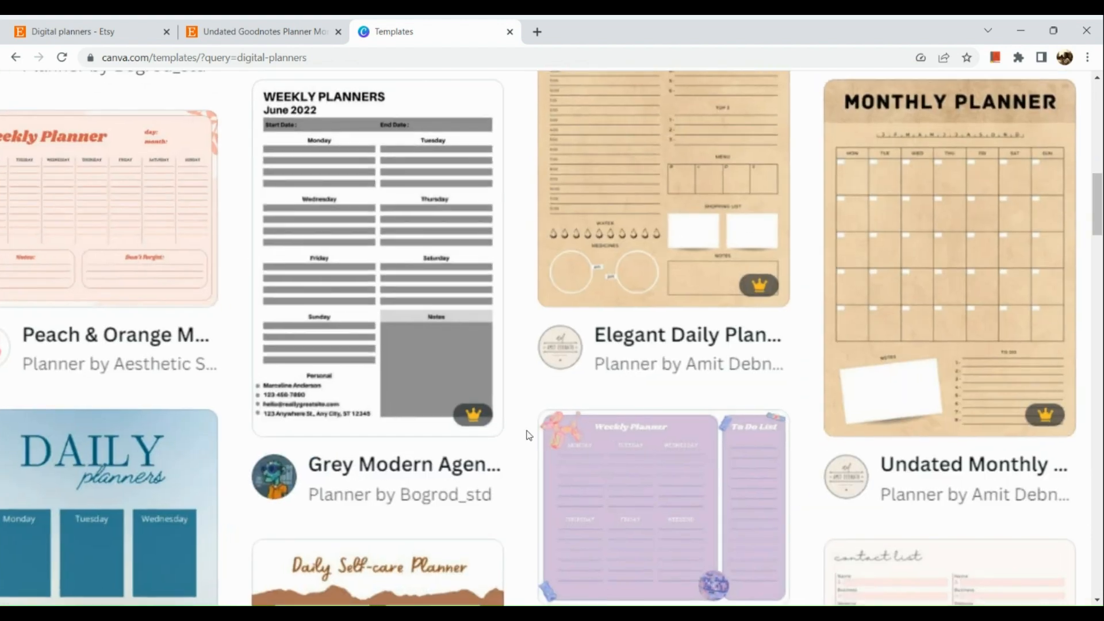
pyautogui.moveTo(485, 376)
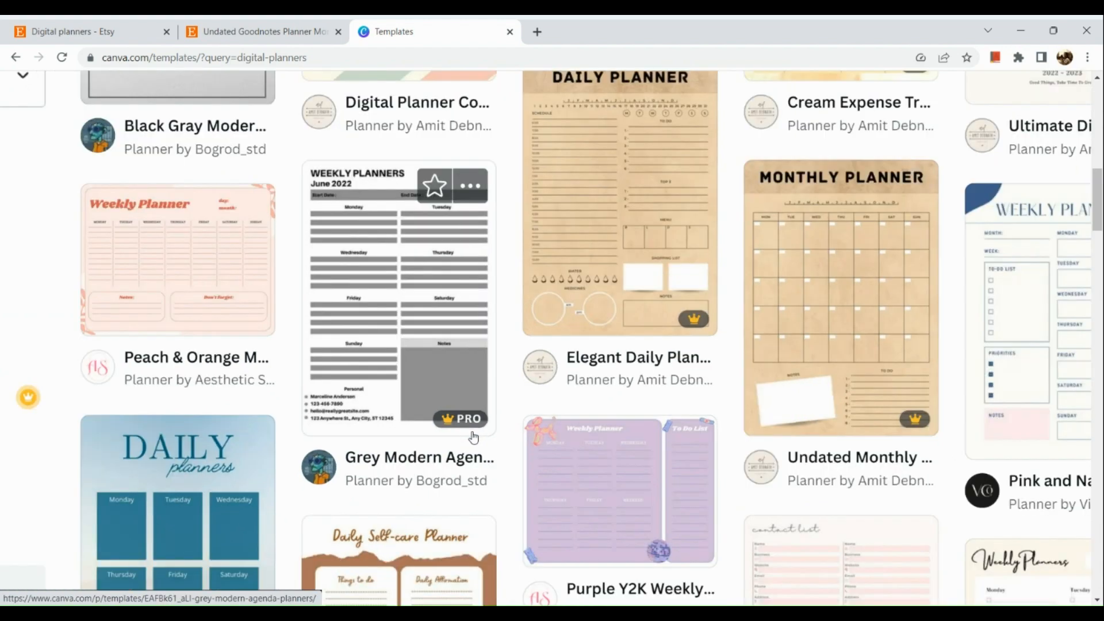
pyautogui.scroll(-3, 473, 438)
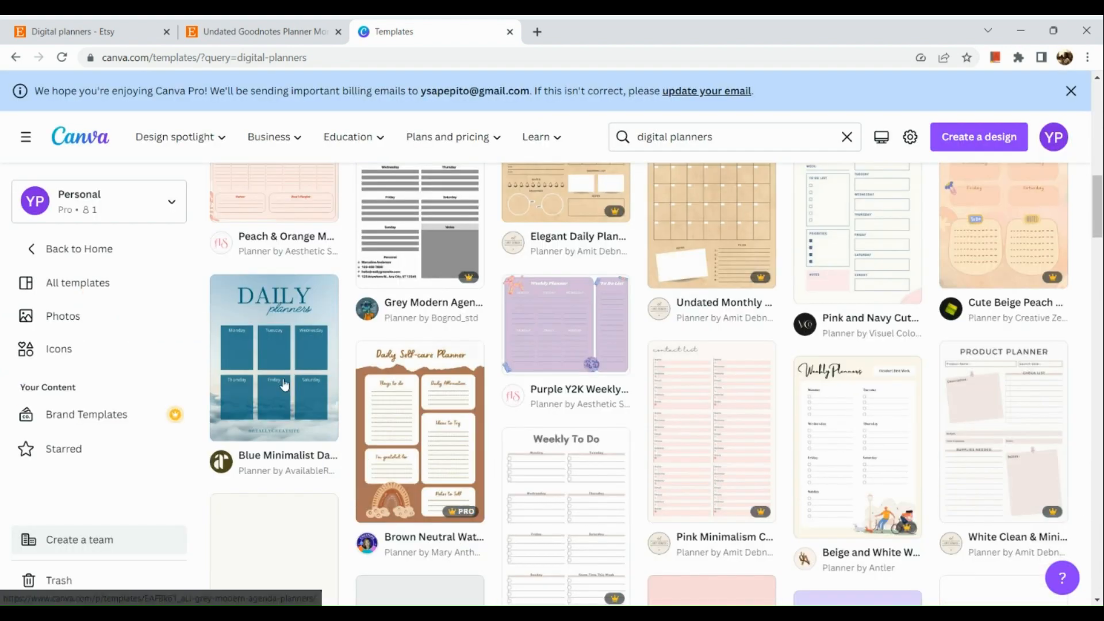
pyautogui.moveTo(292, 416)
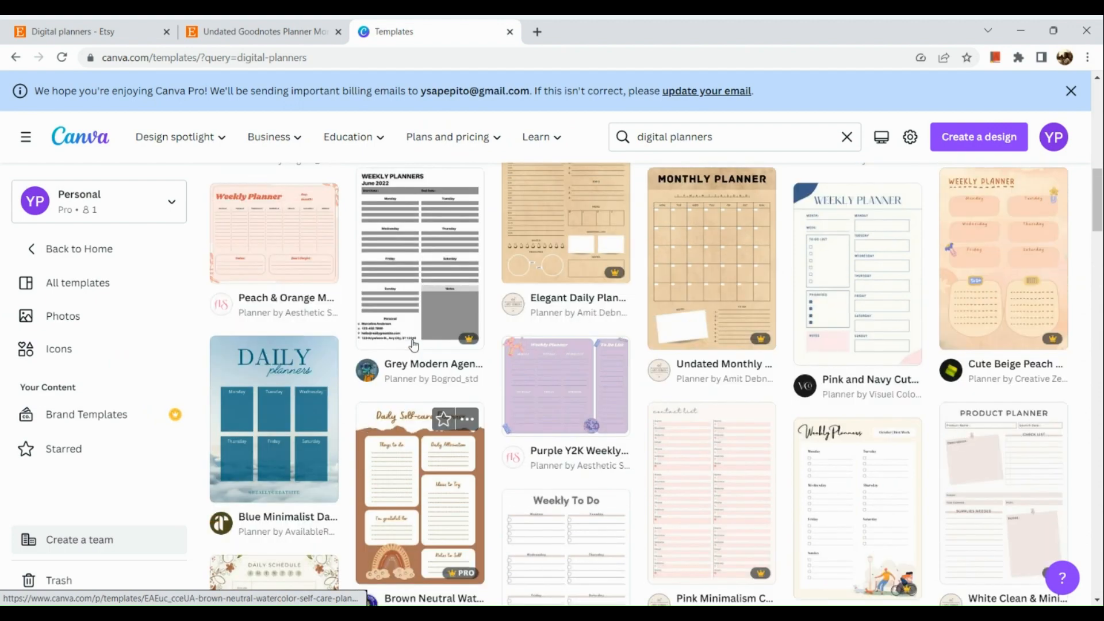
pyautogui.scroll(-4, 413, 344)
pyautogui.scroll(-2, 413, 344)
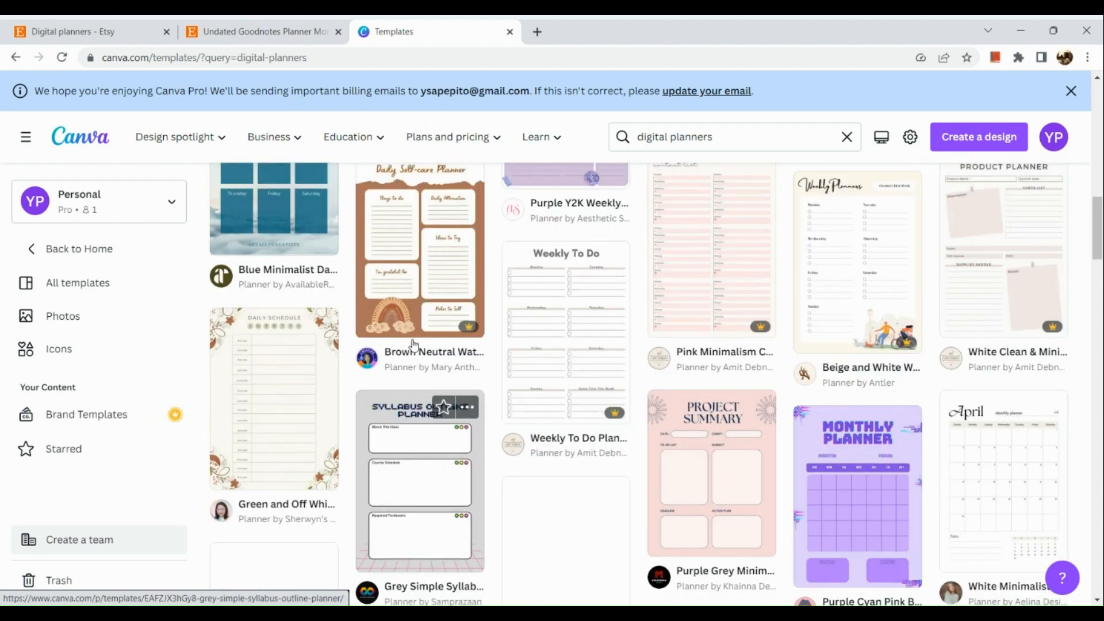
pyautogui.moveTo(414, 345)
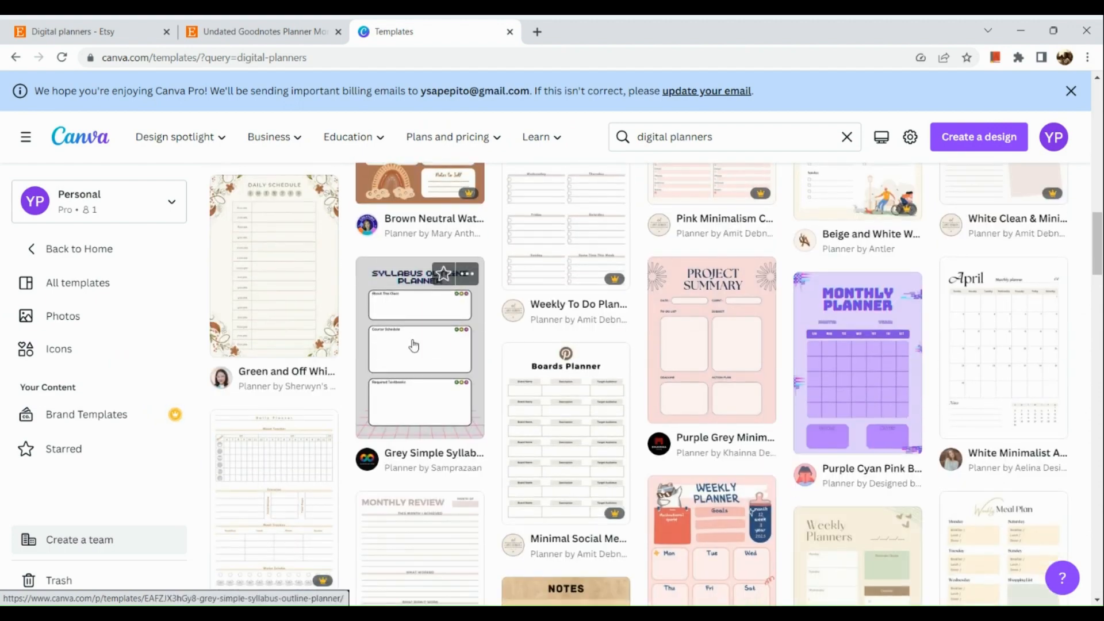
pyautogui.scroll(1, 414, 345)
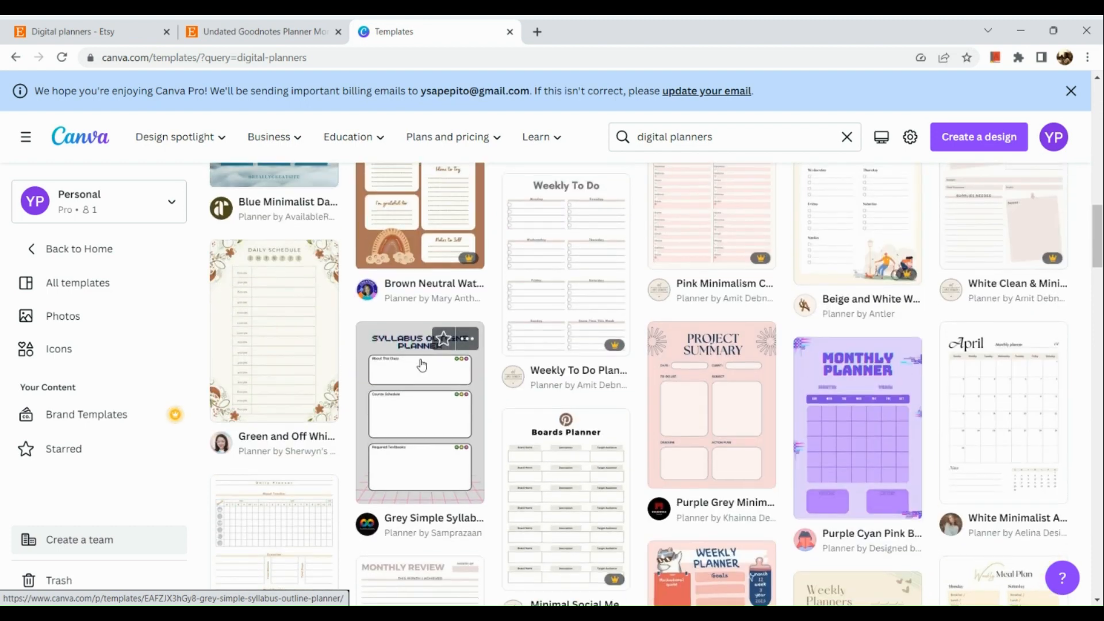
pyautogui.moveTo(600, 262)
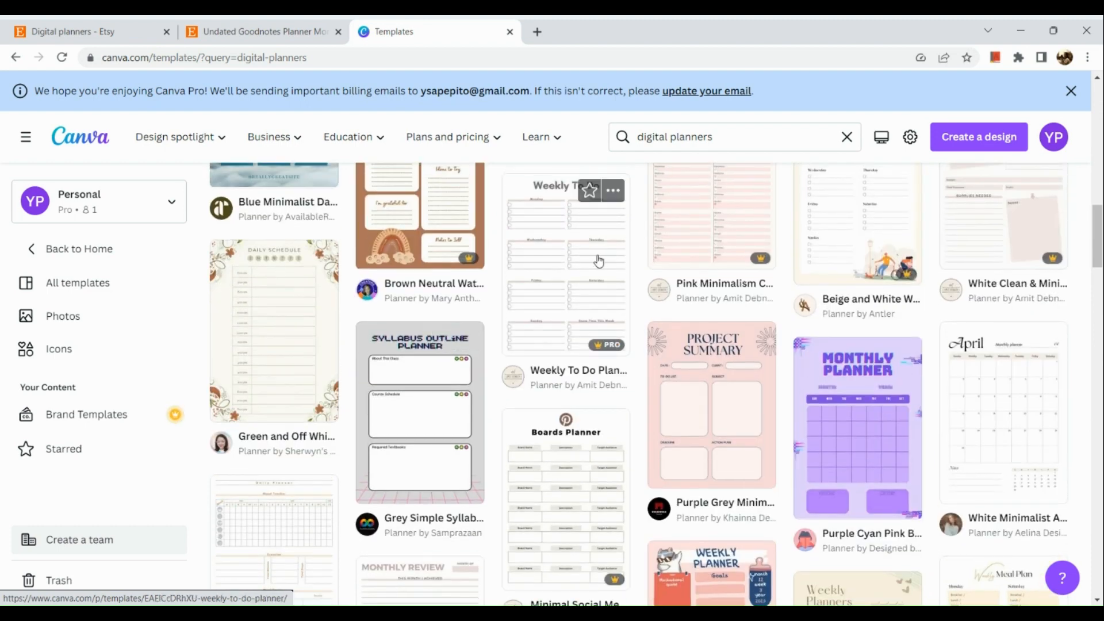
# Step: Open the details of the Purple Cyan Pink Blue Modern Cyberpunk Undated Monthly Planner template
pyautogui.moveTo(882, 421)
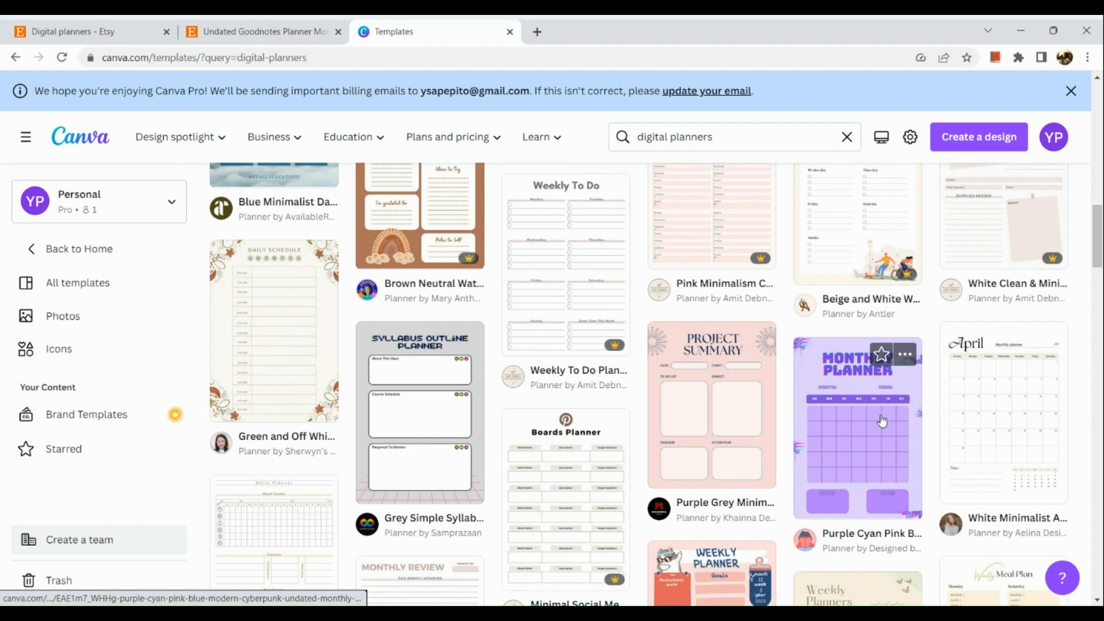
pyautogui.scroll(-1, 882, 421)
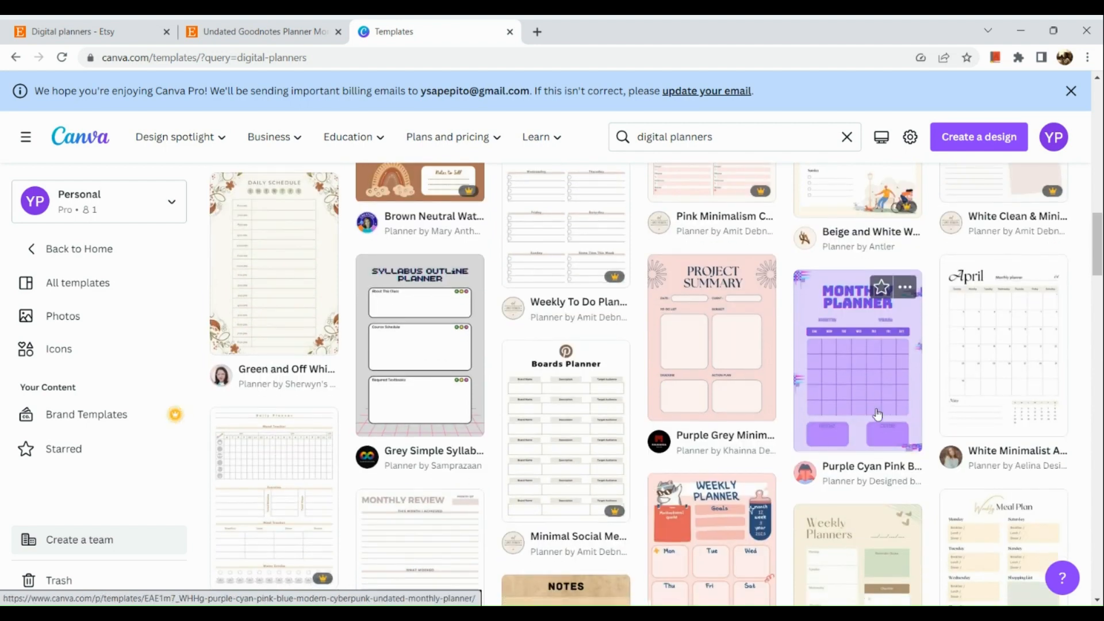
pyautogui.click(877, 413)
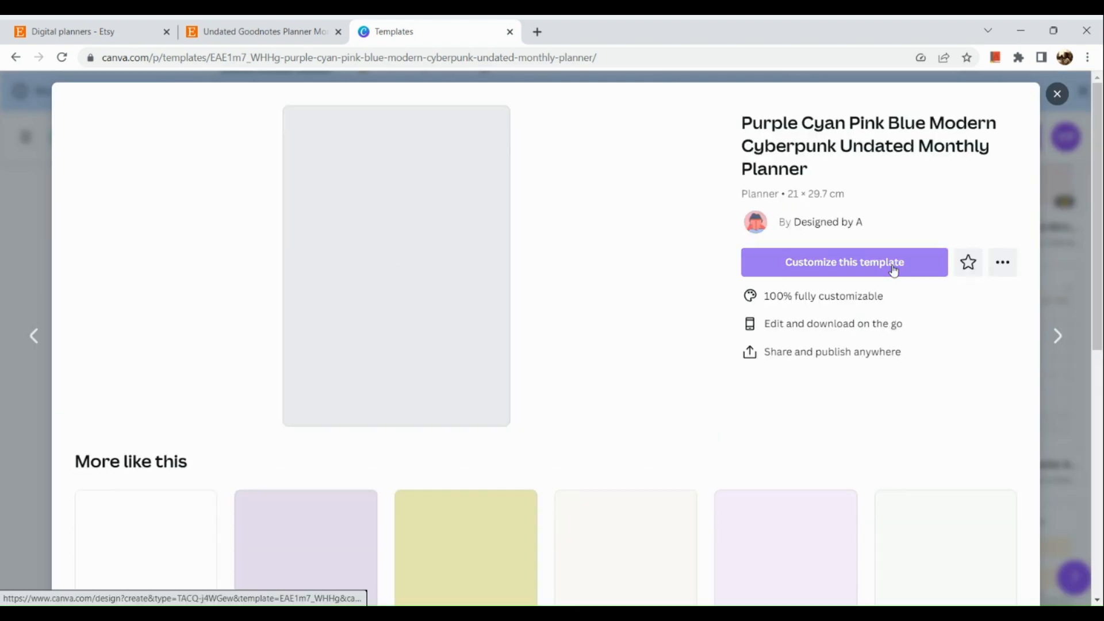
# Step: Open the Monthly Planner template for customizing and select its title and Month label to check that they are editable
pyautogui.click(893, 269)
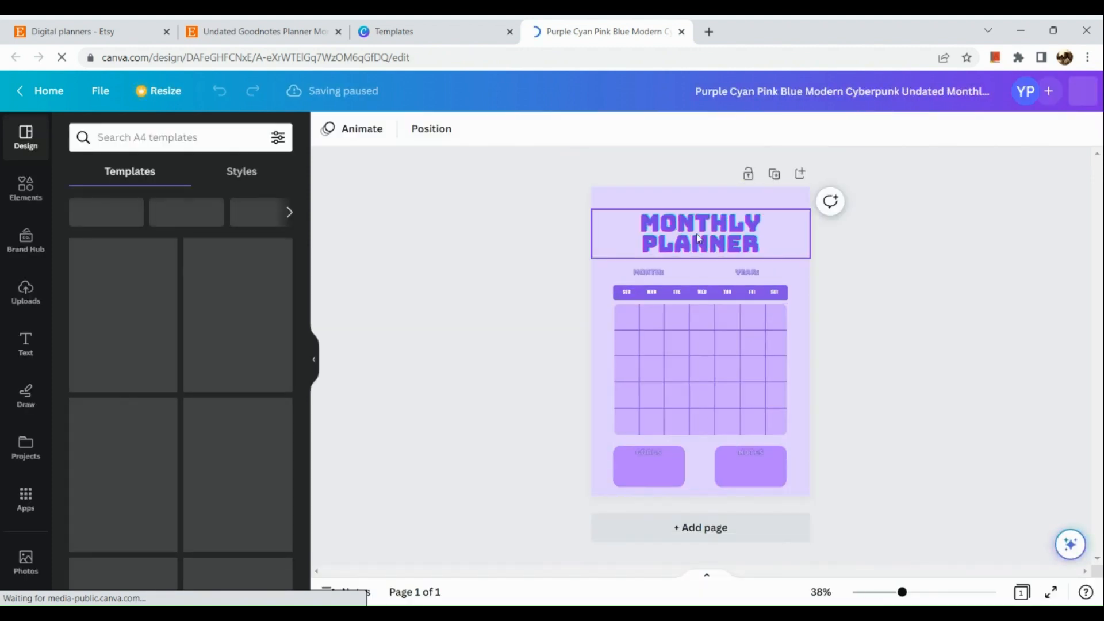
pyautogui.click(698, 239)
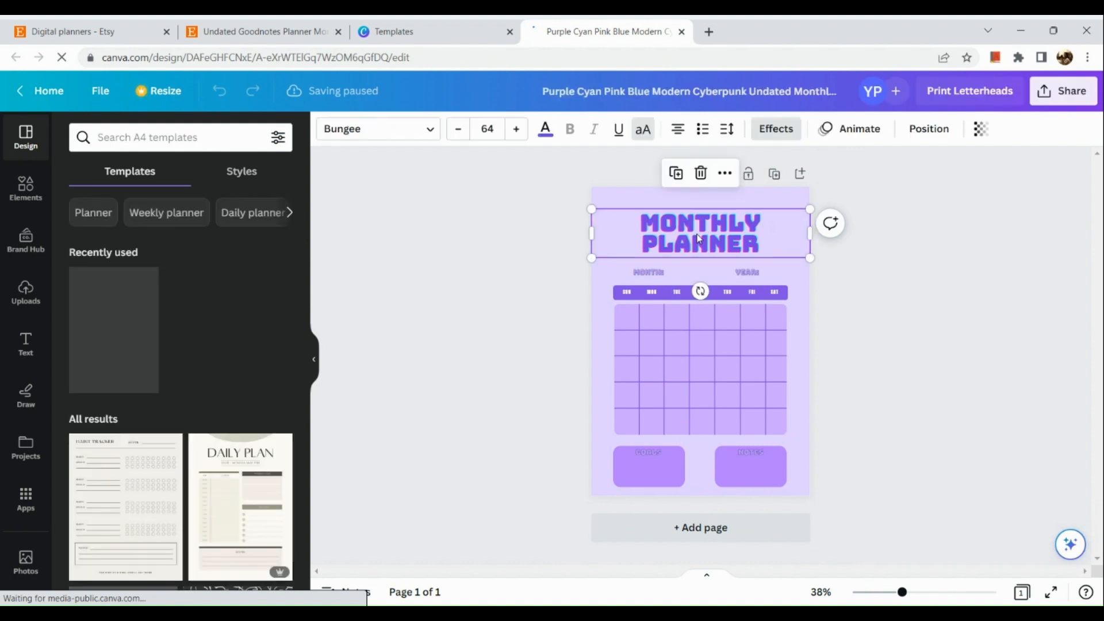
pyautogui.click(652, 273)
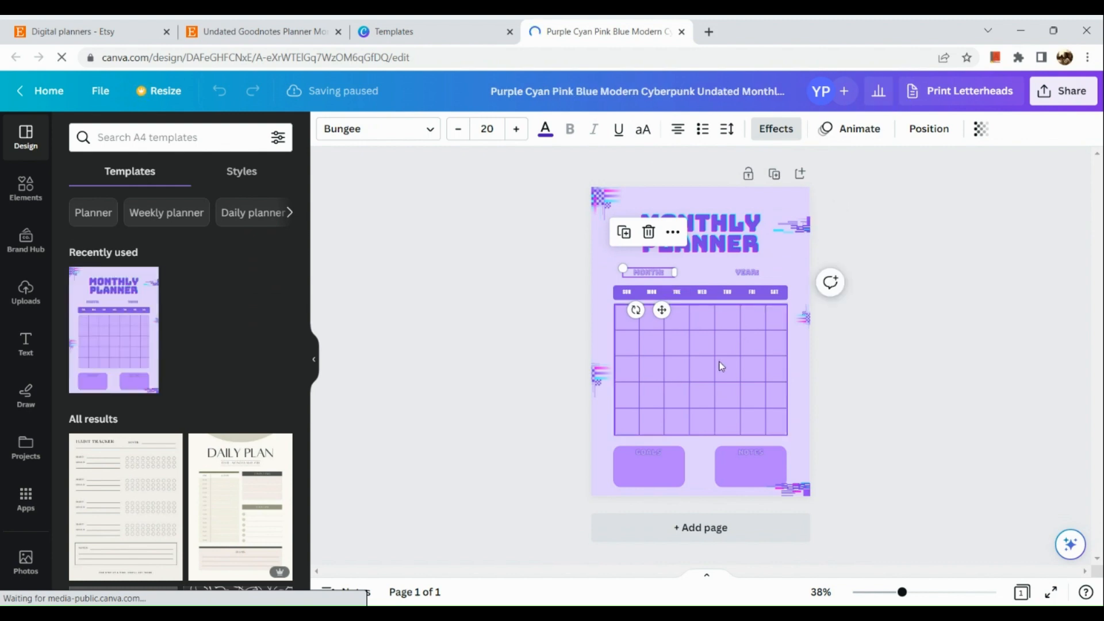
pyautogui.click(784, 256)
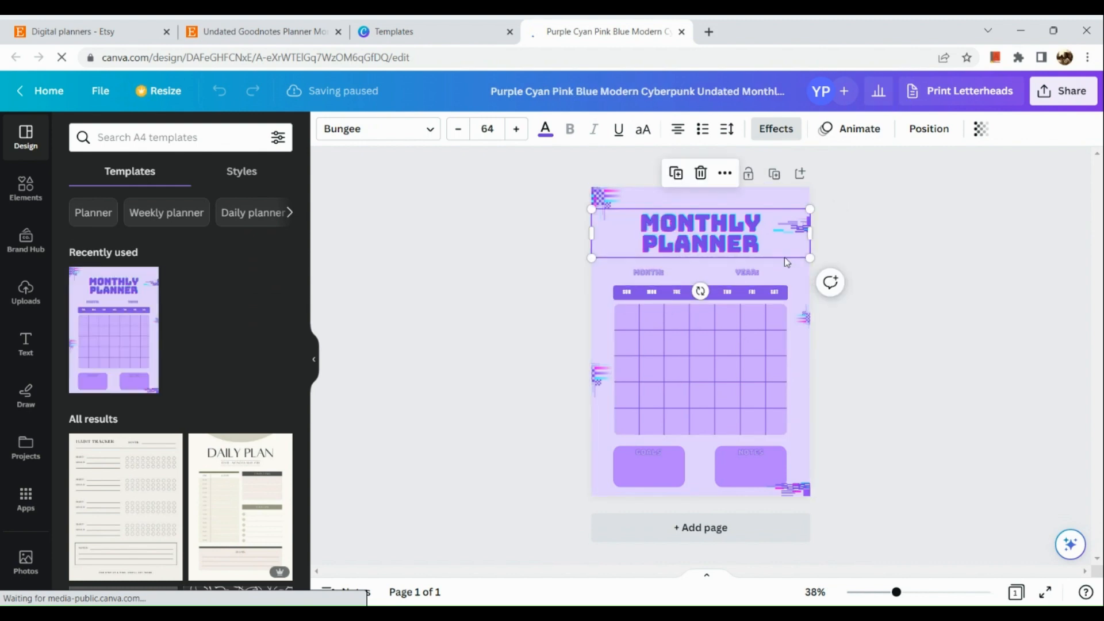
# Step: Set the planner page's background to a custom solid golden yellow, #F8D363
pyautogui.click(792, 201)
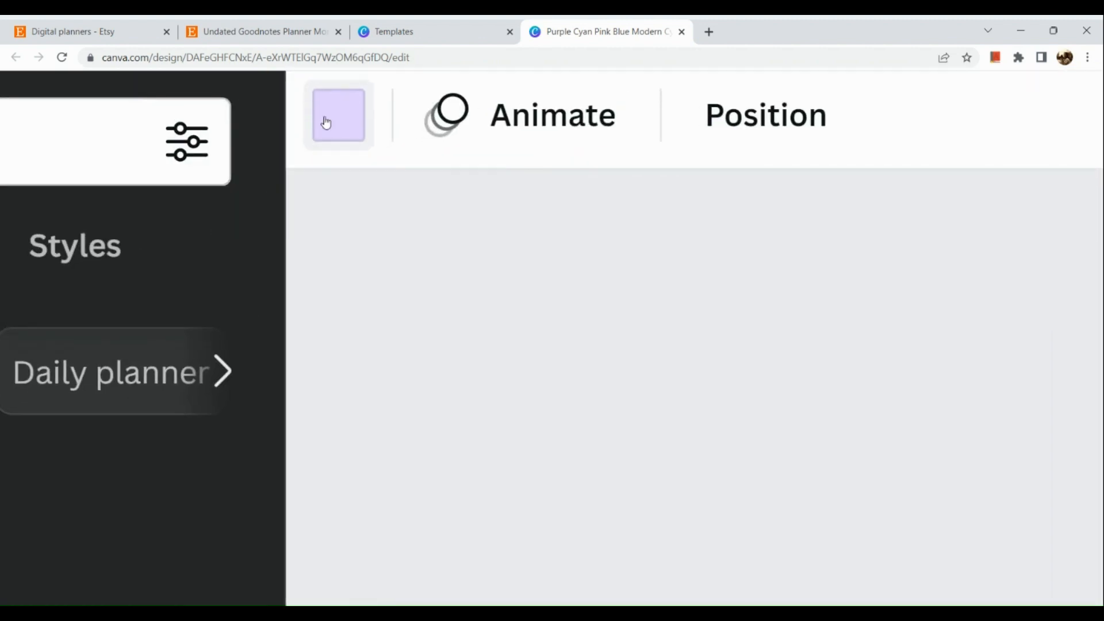
pyautogui.click(324, 122)
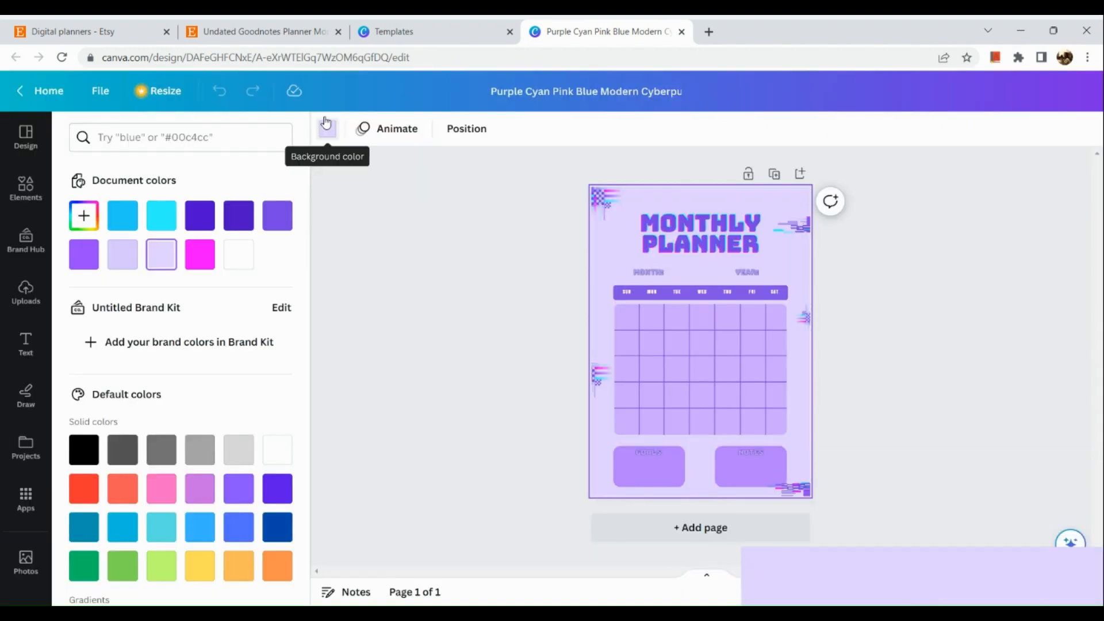
pyautogui.click(84, 218)
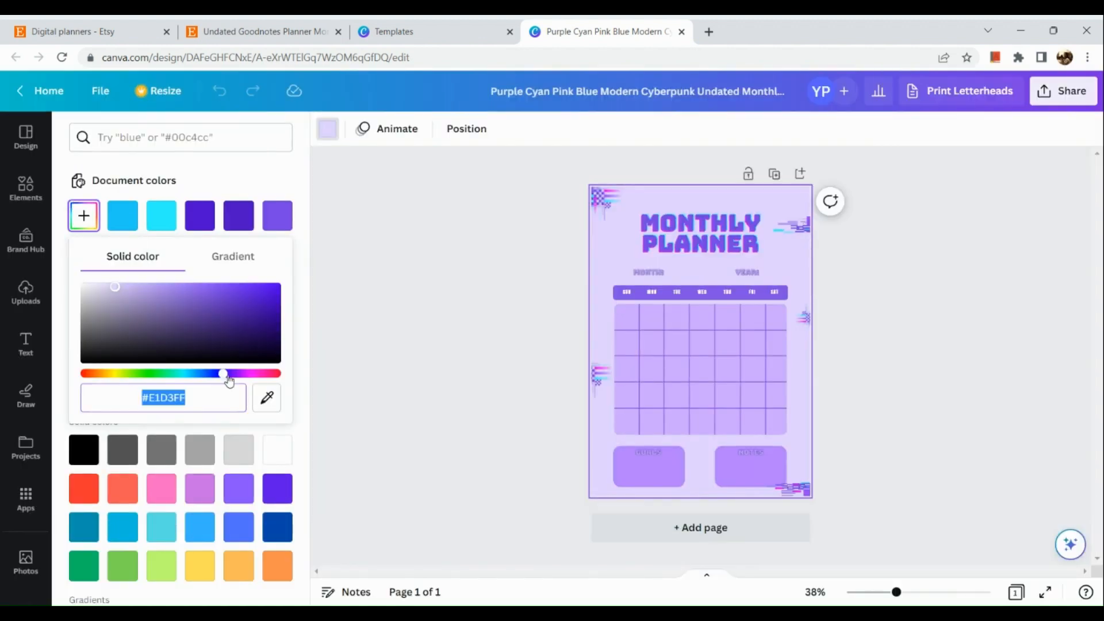
pyautogui.moveTo(226, 375); pyautogui.dragTo(235, 375)
pyautogui.moveTo(165, 376); pyautogui.dragTo(111, 375)
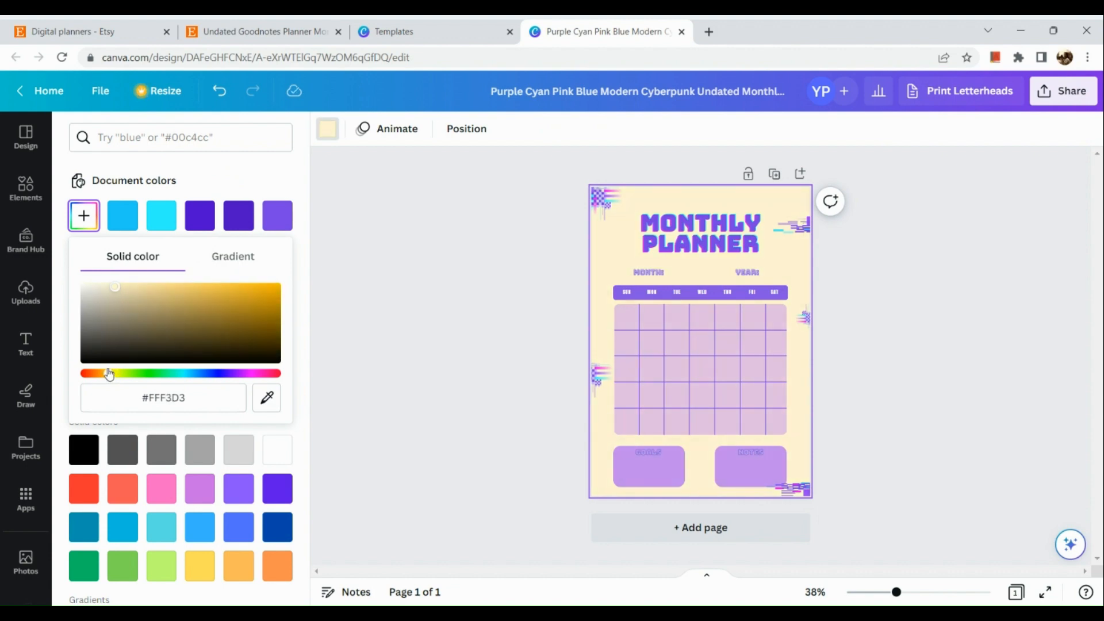
pyautogui.moveTo(109, 374); pyautogui.dragTo(111, 373)
pyautogui.moveTo(116, 288); pyautogui.dragTo(124, 287)
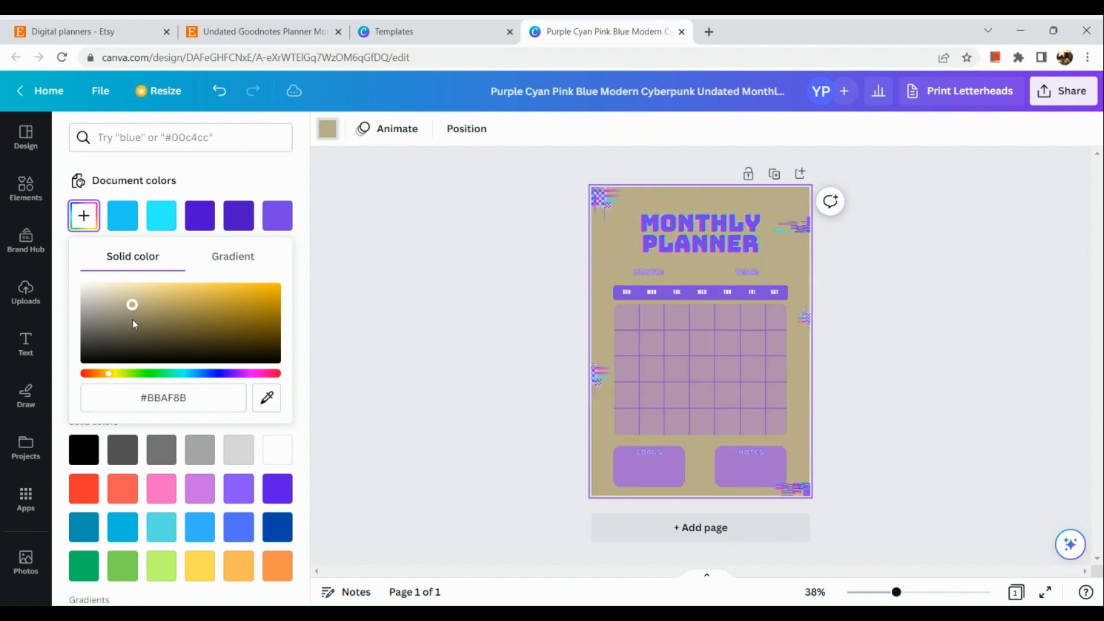
pyautogui.click(133, 320)
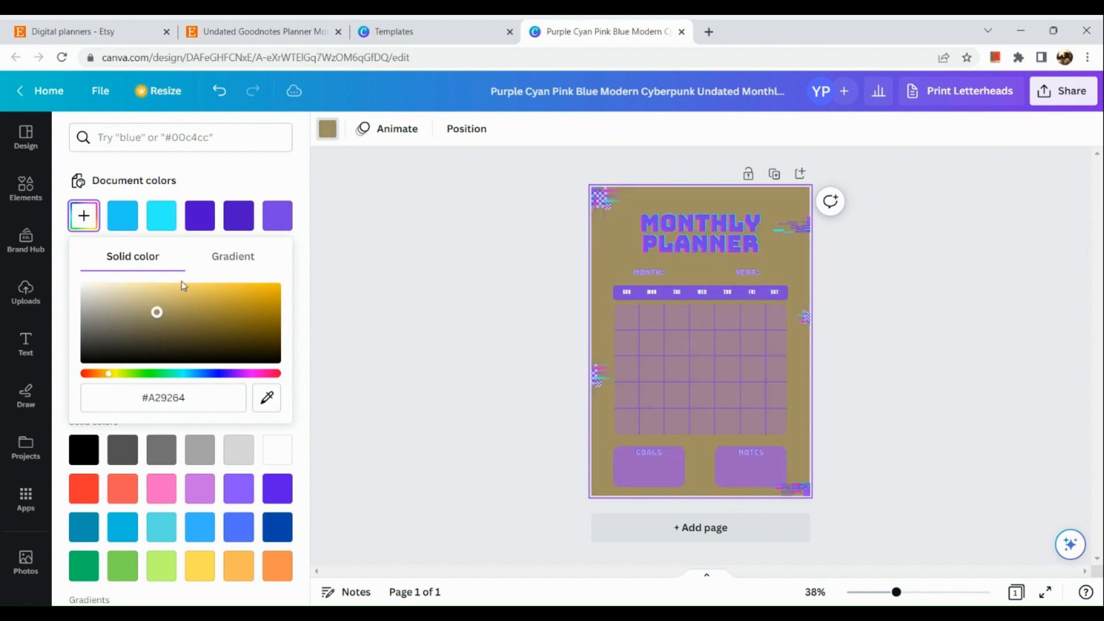
pyautogui.click(172, 285)
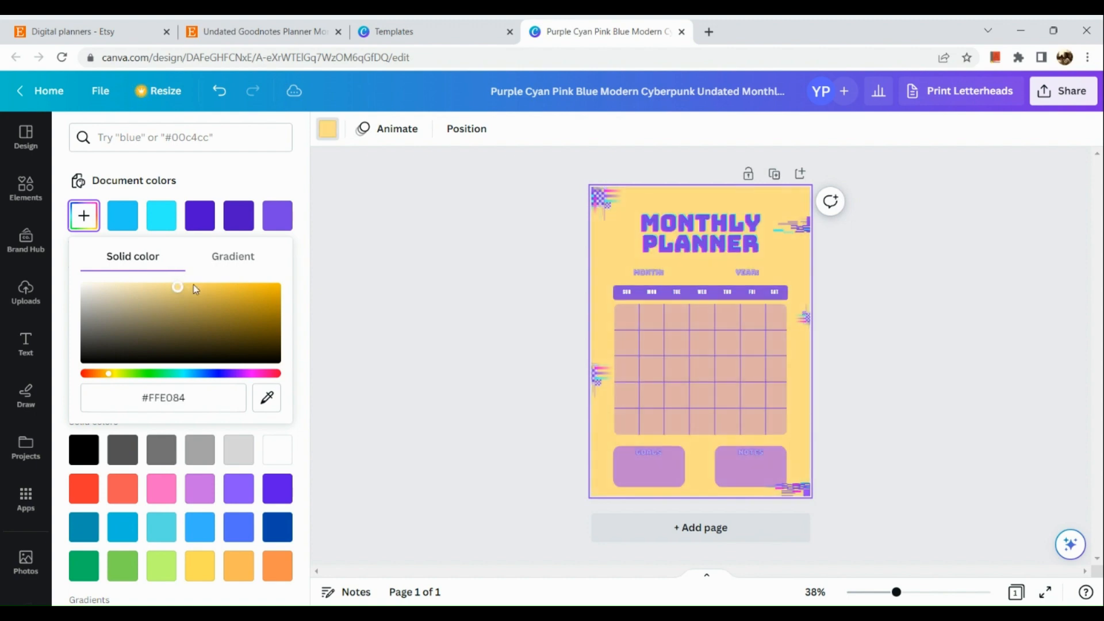
pyautogui.moveTo(194, 285); pyautogui.dragTo(201, 287)
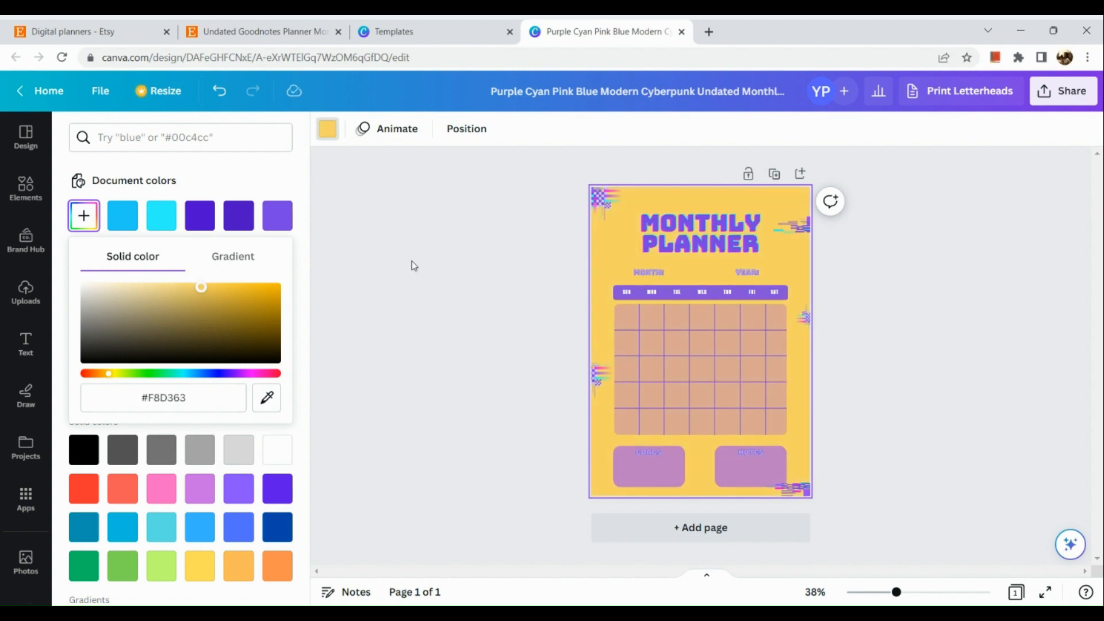
pyautogui.click(373, 253)
pyautogui.click(357, 192)
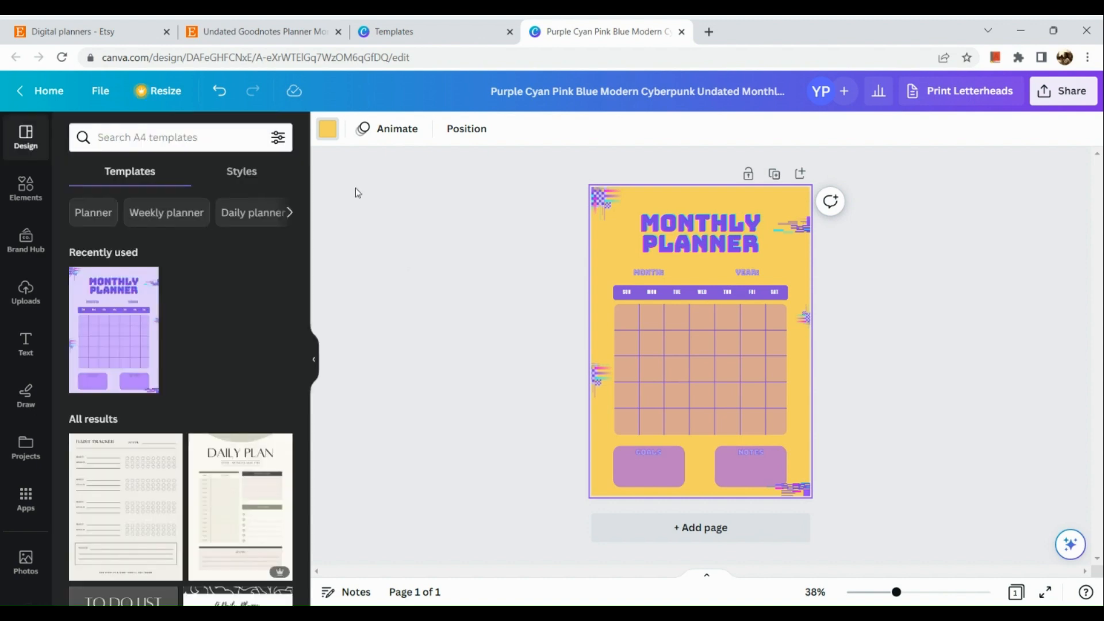
# Step: Change the font of the MONTHLY PLANNER title to Lemon Tuesday
pyautogui.click(706, 235)
pyautogui.scroll(2, 706, 236)
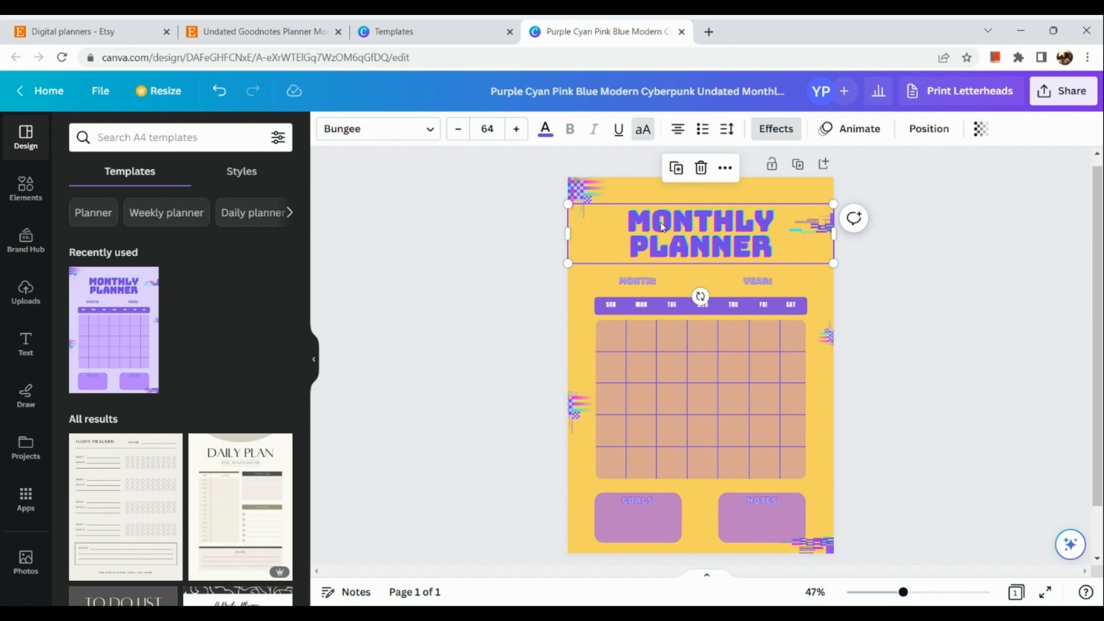
pyautogui.click(412, 141)
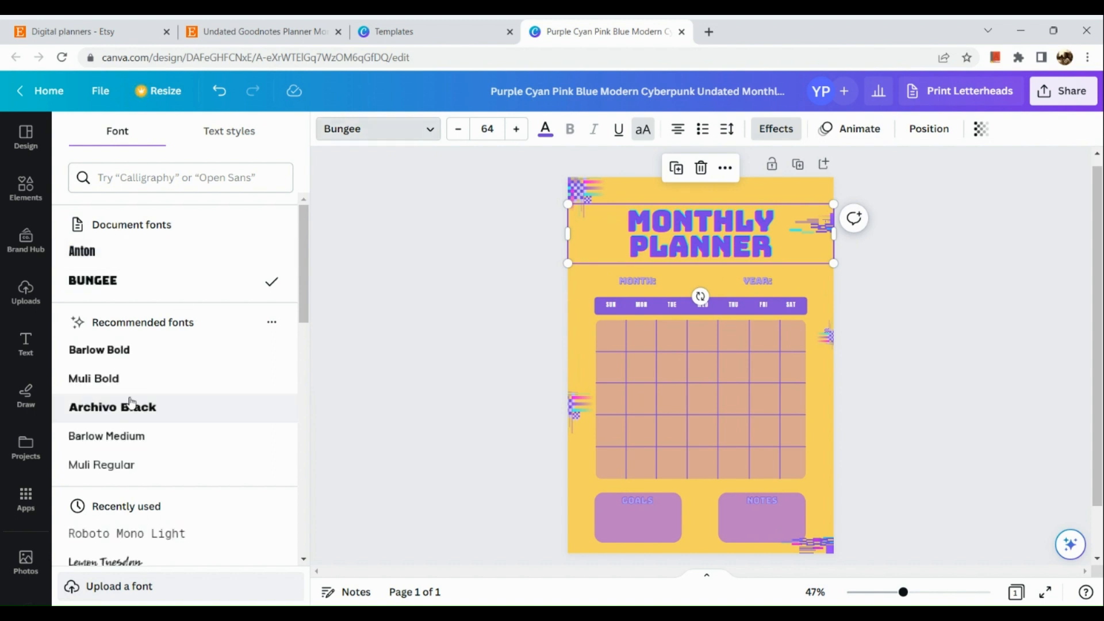
pyautogui.scroll(-2, 130, 404)
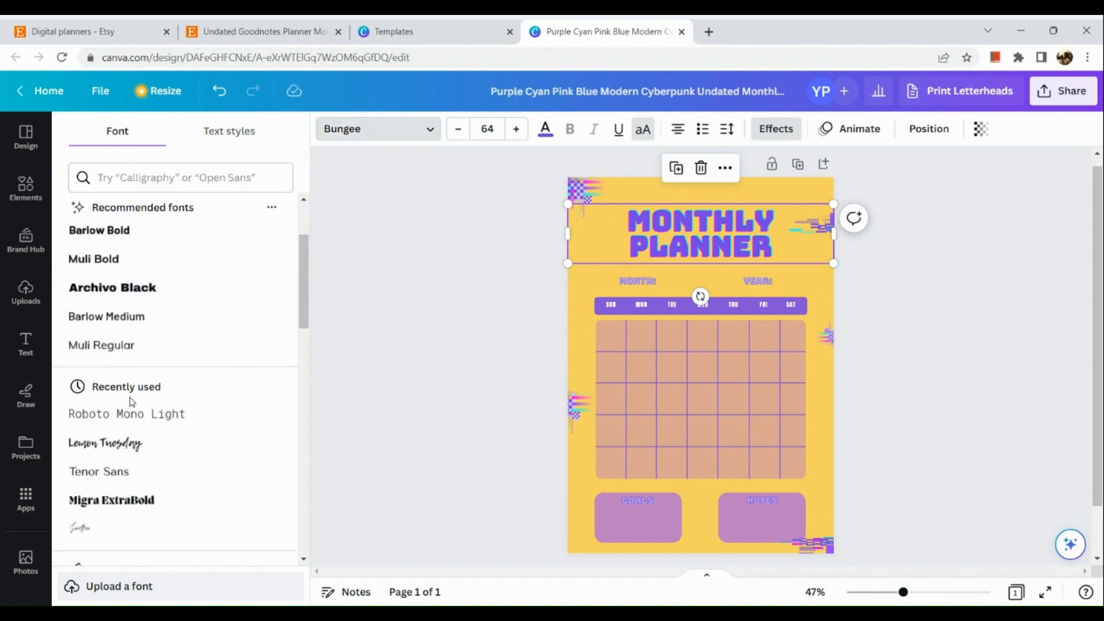
pyautogui.scroll(2, 131, 401)
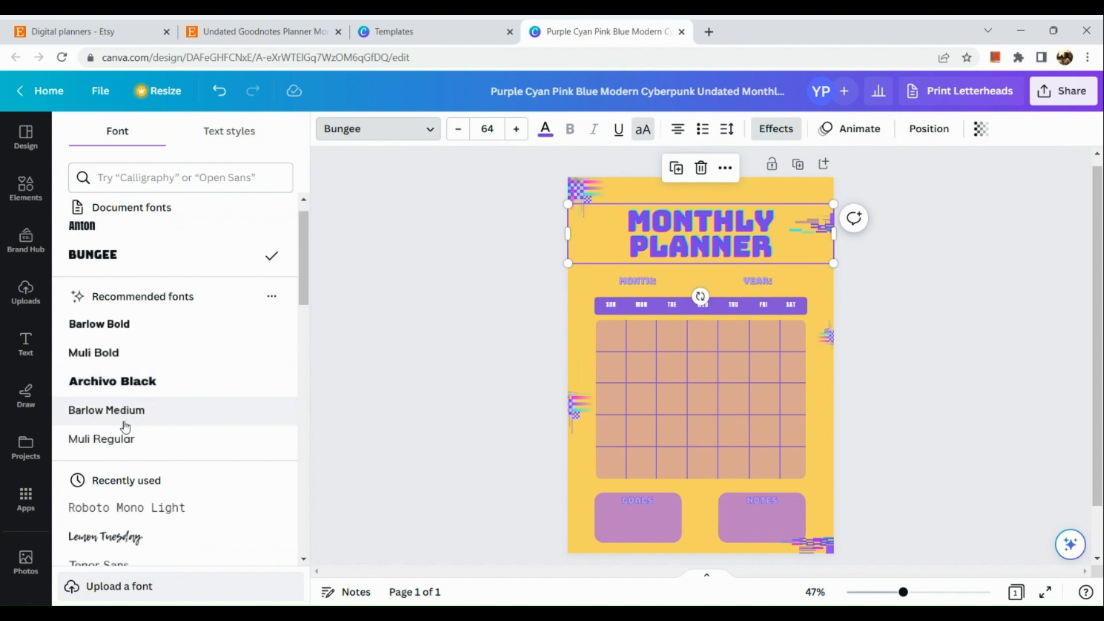
pyautogui.scroll(-2, 166, 419)
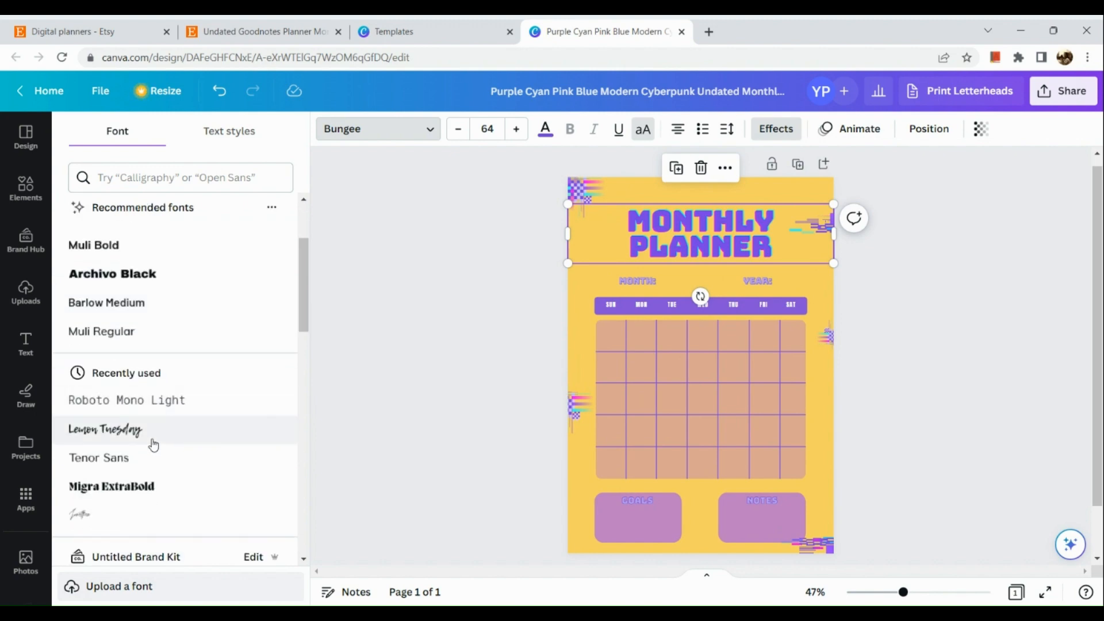
pyautogui.click(153, 444)
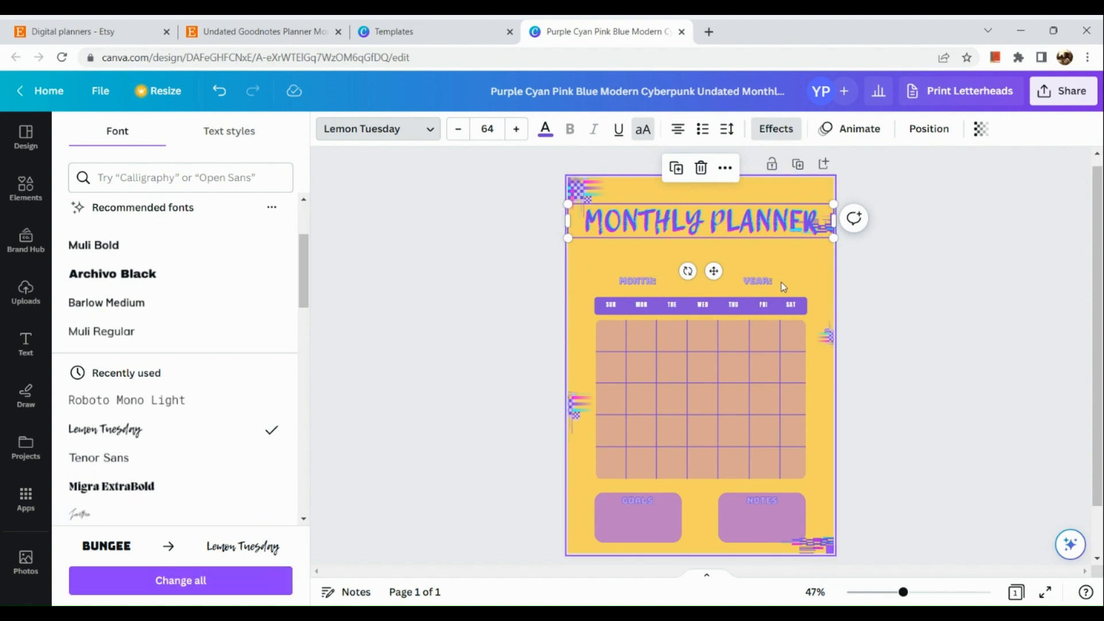
# Step: Replace Bungee with Lemon Tuesday across the whole design and check the Month label up close
pyautogui.click(207, 579)
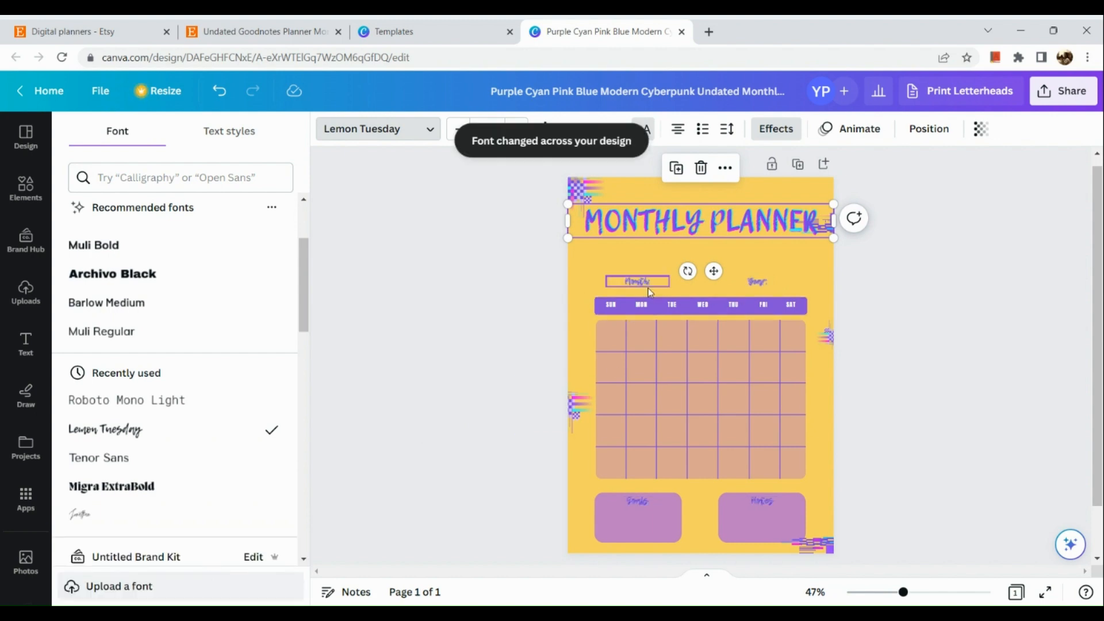
pyautogui.scroll(5, 648, 288)
pyautogui.click(604, 286)
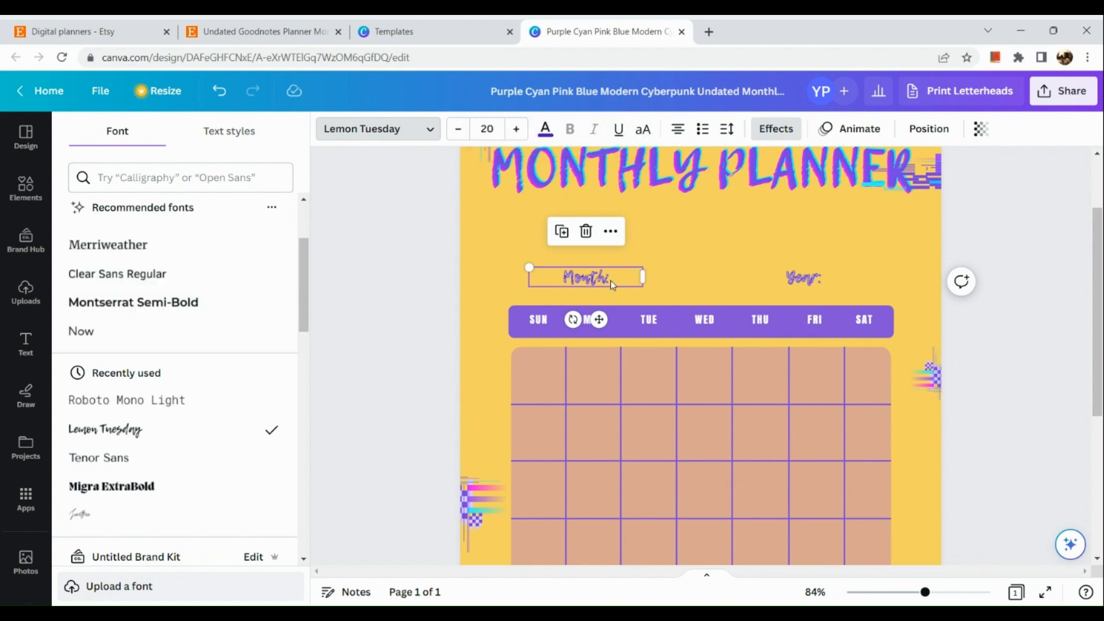
# Step: Move the MONTHLY PLANNER title down so it sits just above the Month and Year labels
pyautogui.scroll(-5, 612, 284)
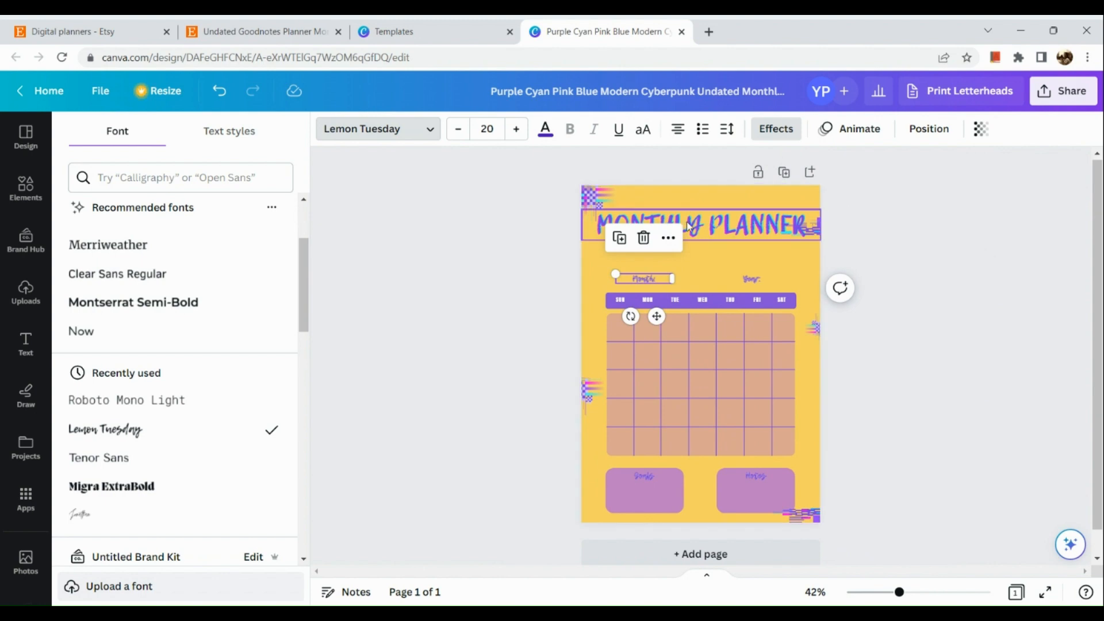
pyautogui.click(686, 223)
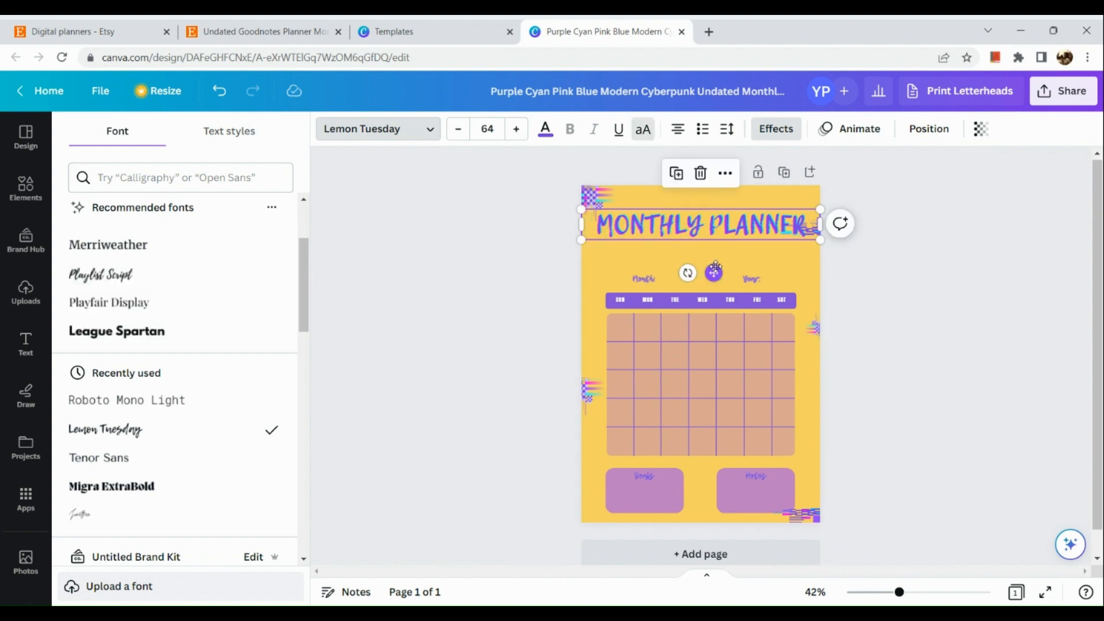
pyautogui.moveTo(715, 270); pyautogui.dragTo(717, 298)
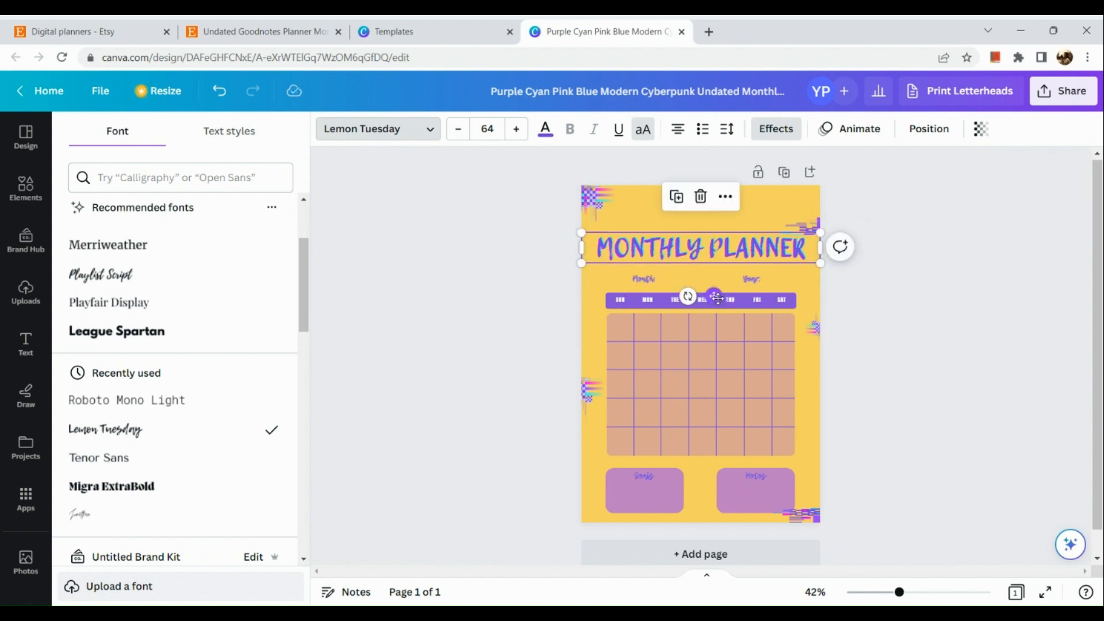
# Step: Recolor the calendar's purple grid lines white and apply the change to every element using that purple
pyautogui.click(706, 352)
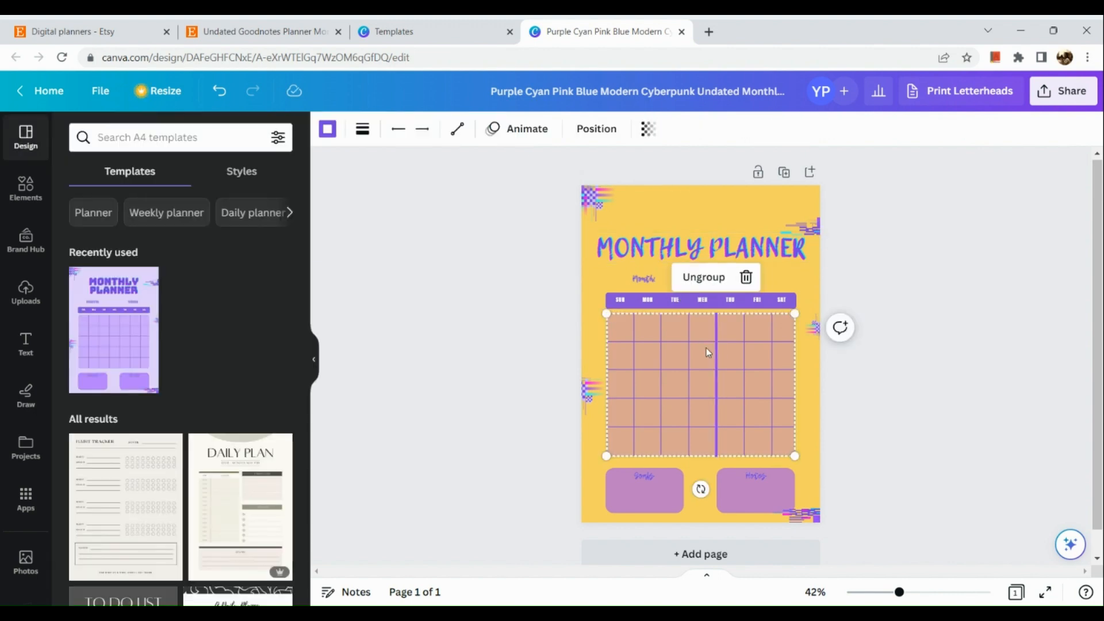
pyautogui.click(327, 130)
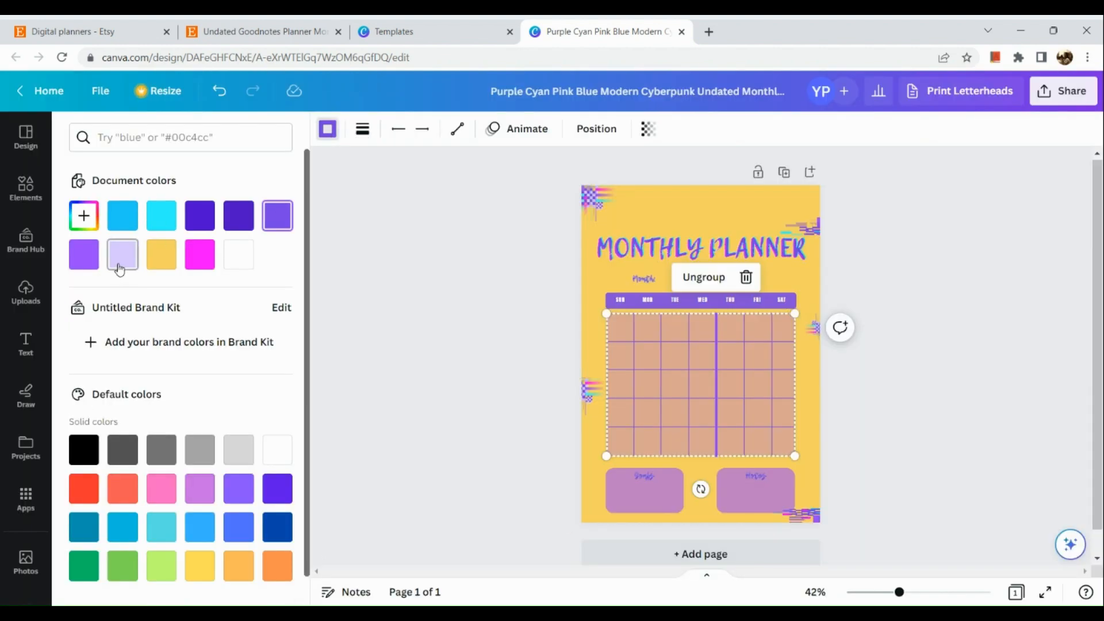
pyautogui.click(246, 260)
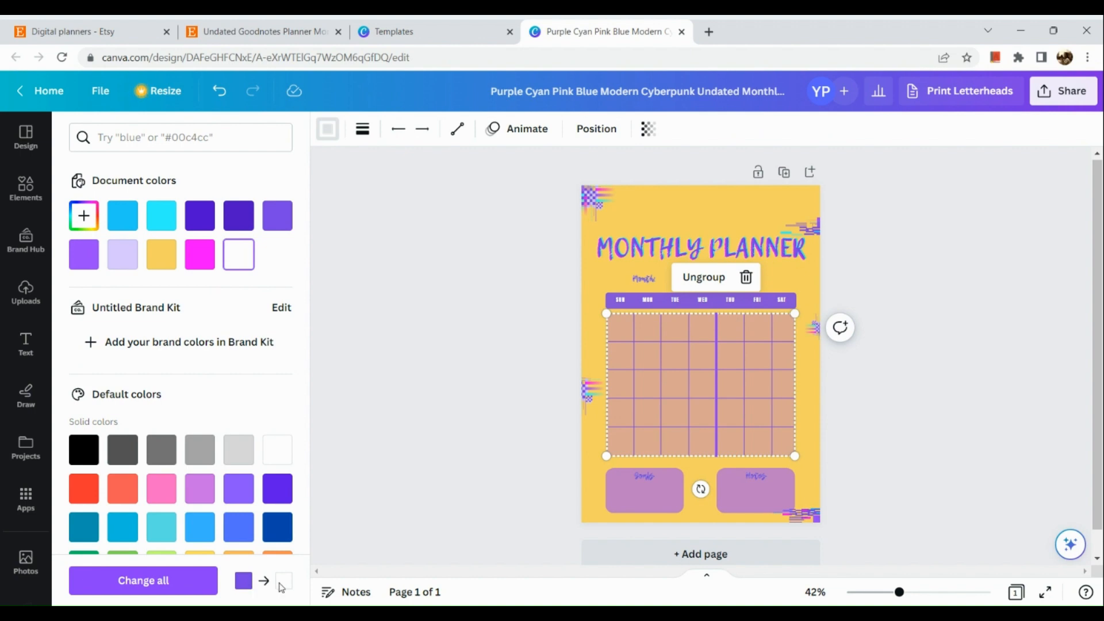
pyautogui.click(186, 582)
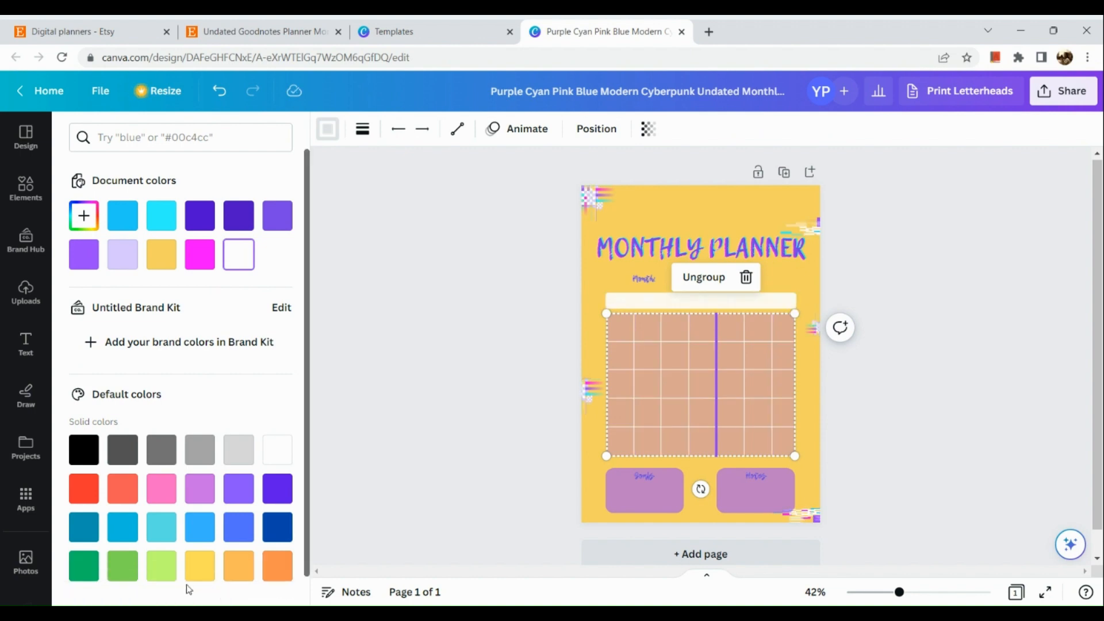
pyautogui.click(428, 462)
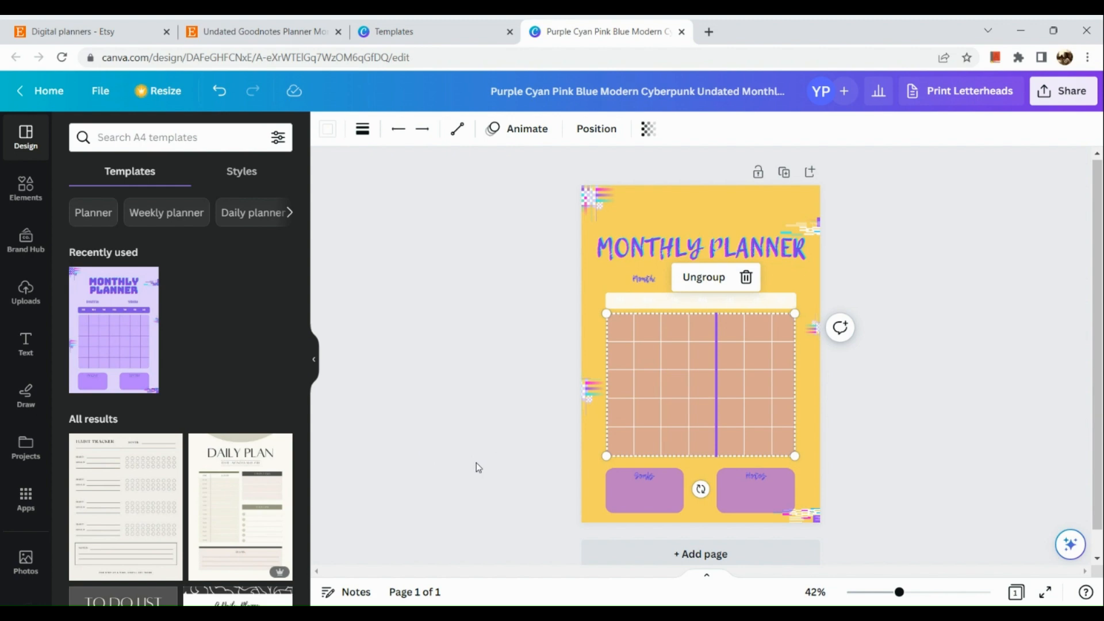
pyautogui.click(898, 438)
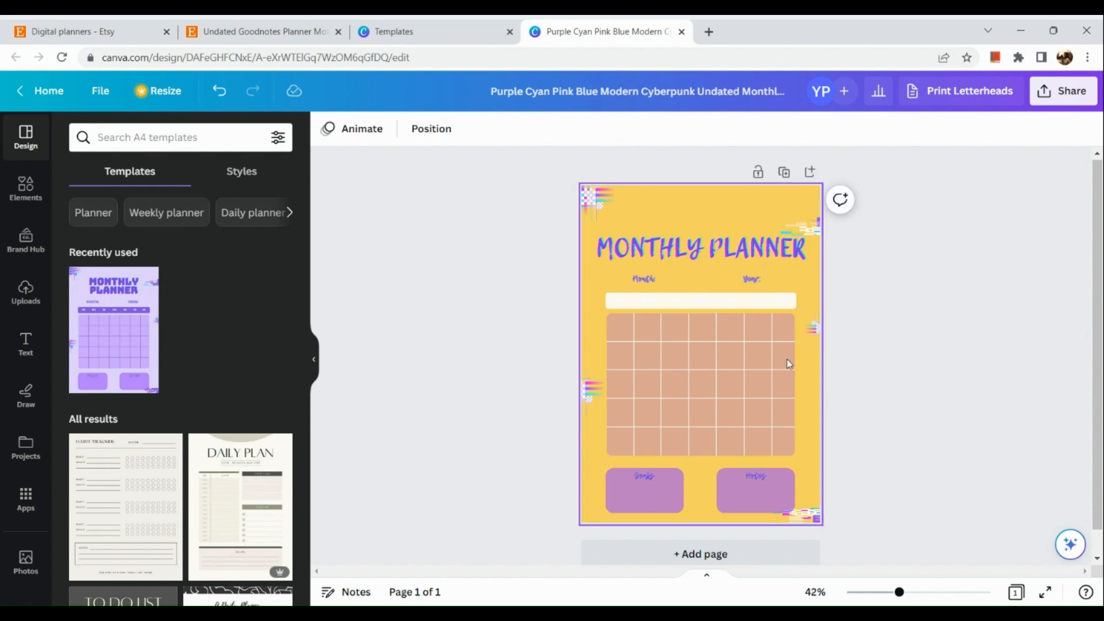
pyautogui.click(764, 339)
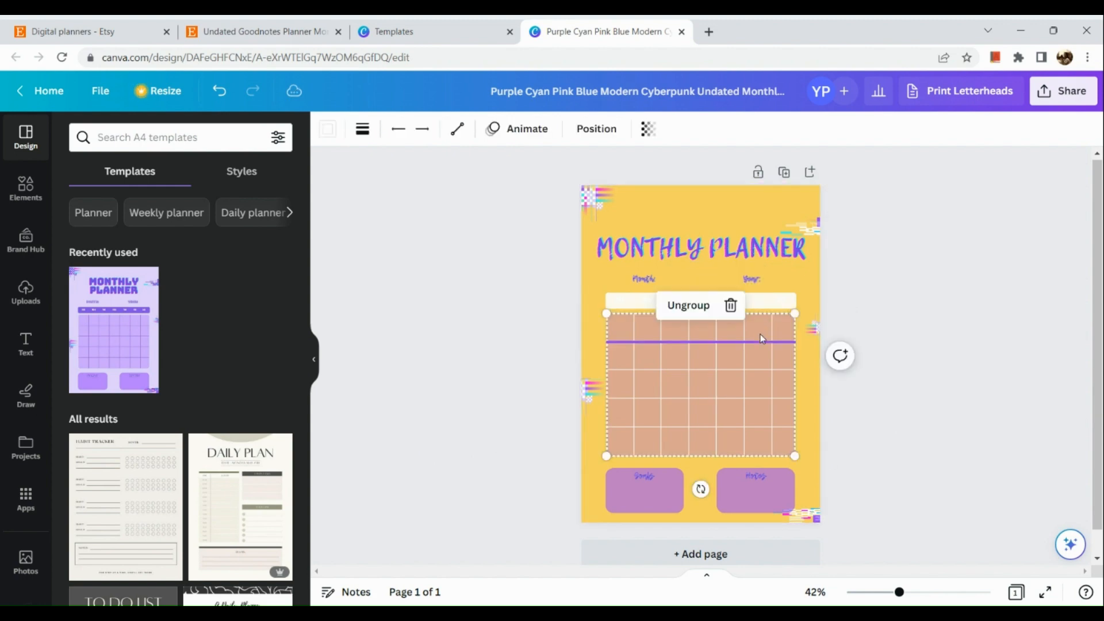
# Step: Fill the Goals box with the default pale yellow-to-pink gradient
pyautogui.click(640, 510)
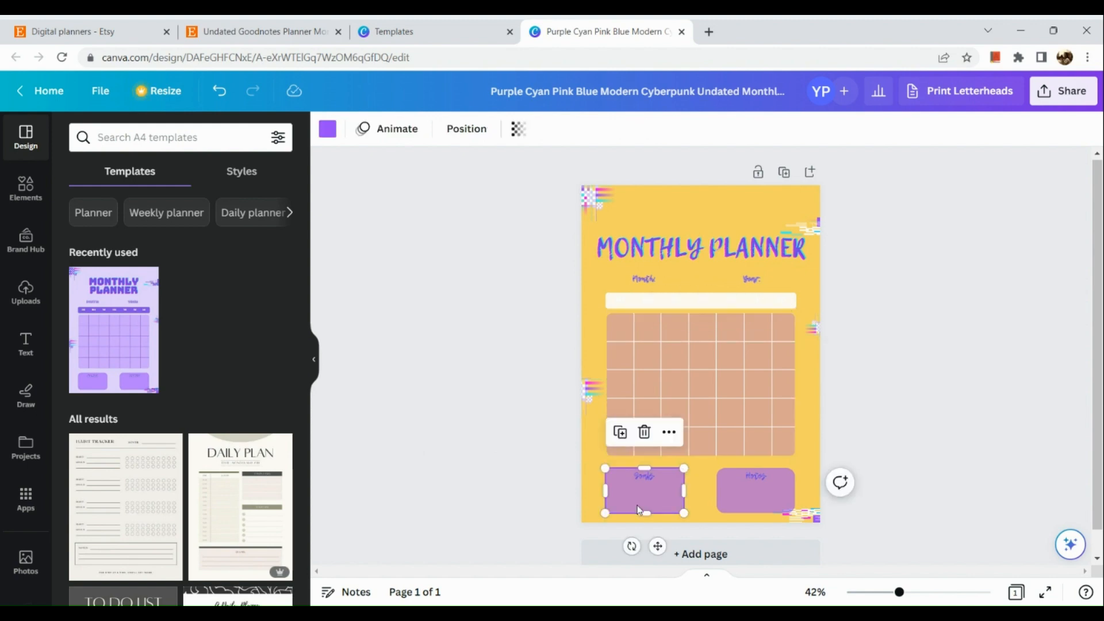
pyautogui.click(327, 130)
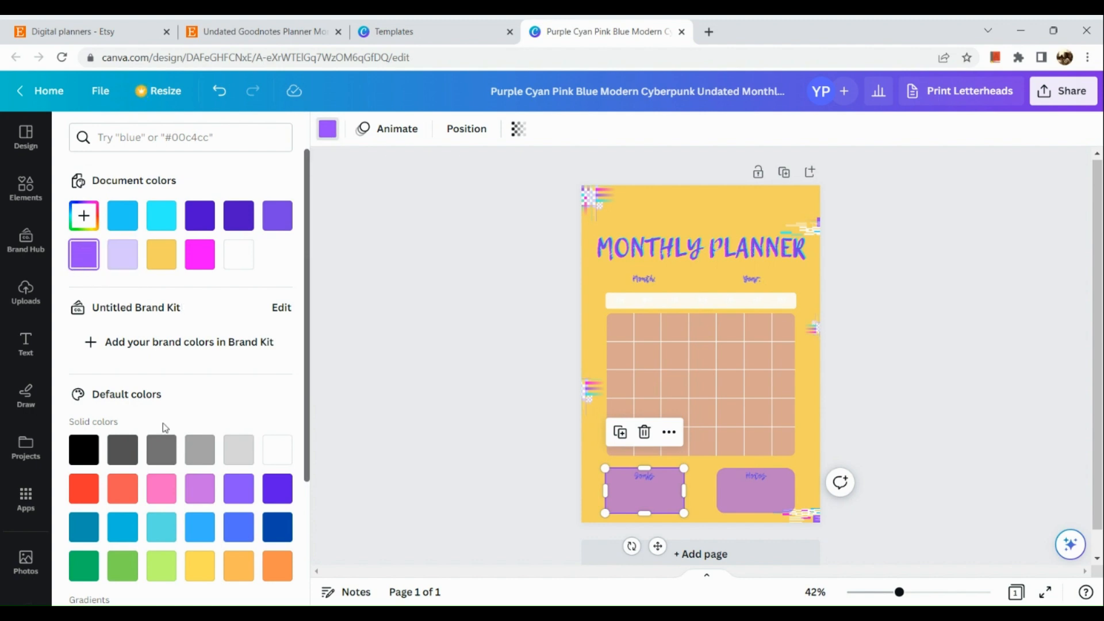
pyautogui.scroll(-2, 163, 423)
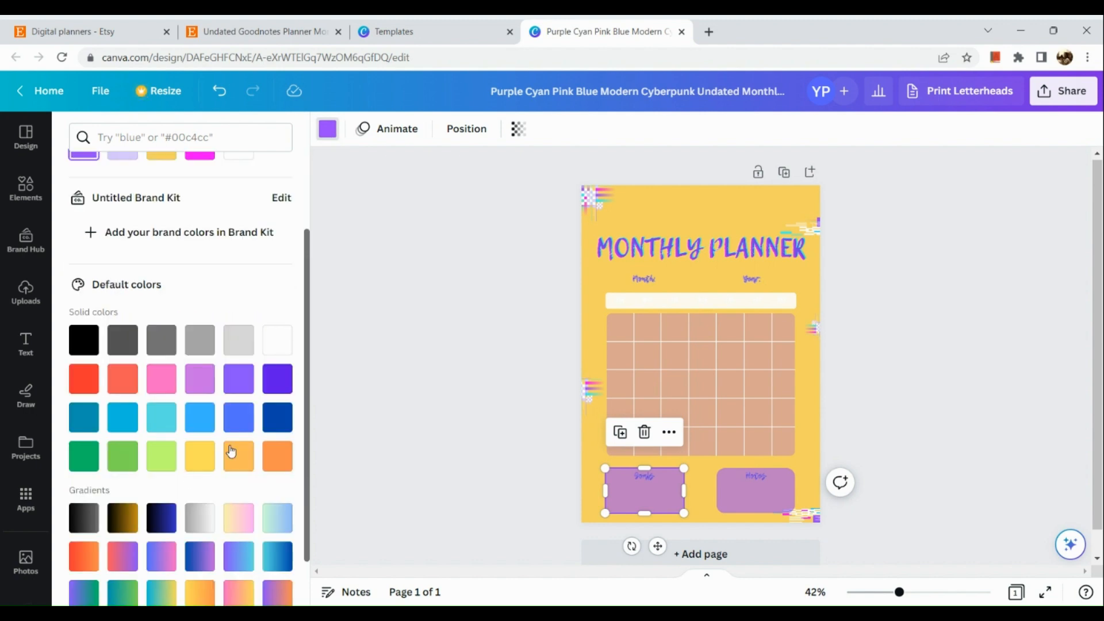
pyautogui.click(229, 529)
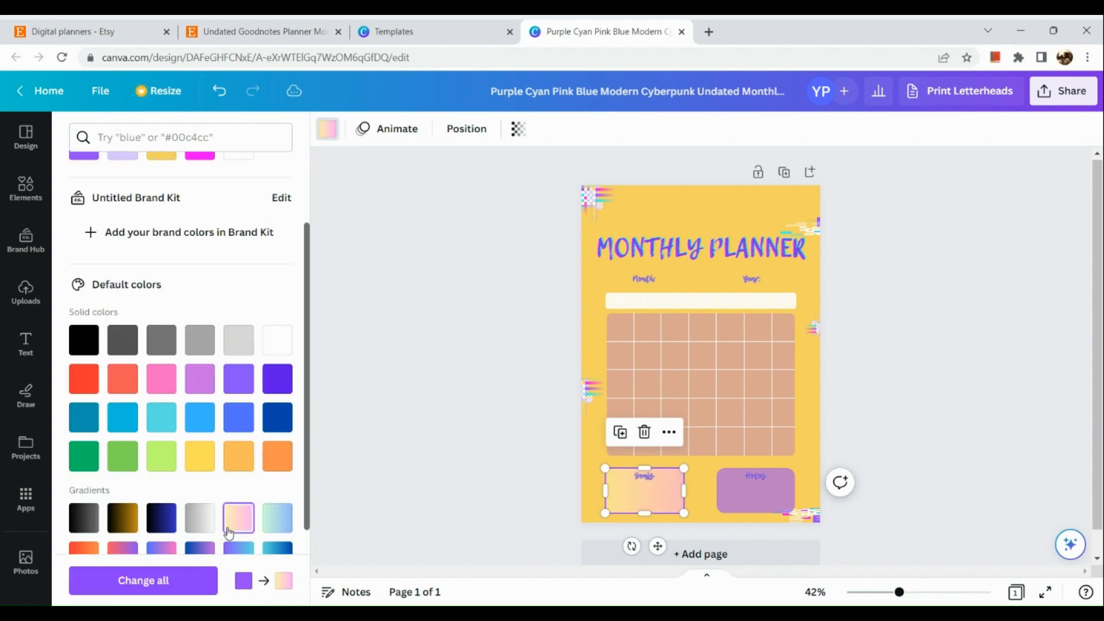
# Step: Fill the Notes box with the same default pale yellow-to-pink gradient used on the Goals box
pyautogui.click(746, 492)
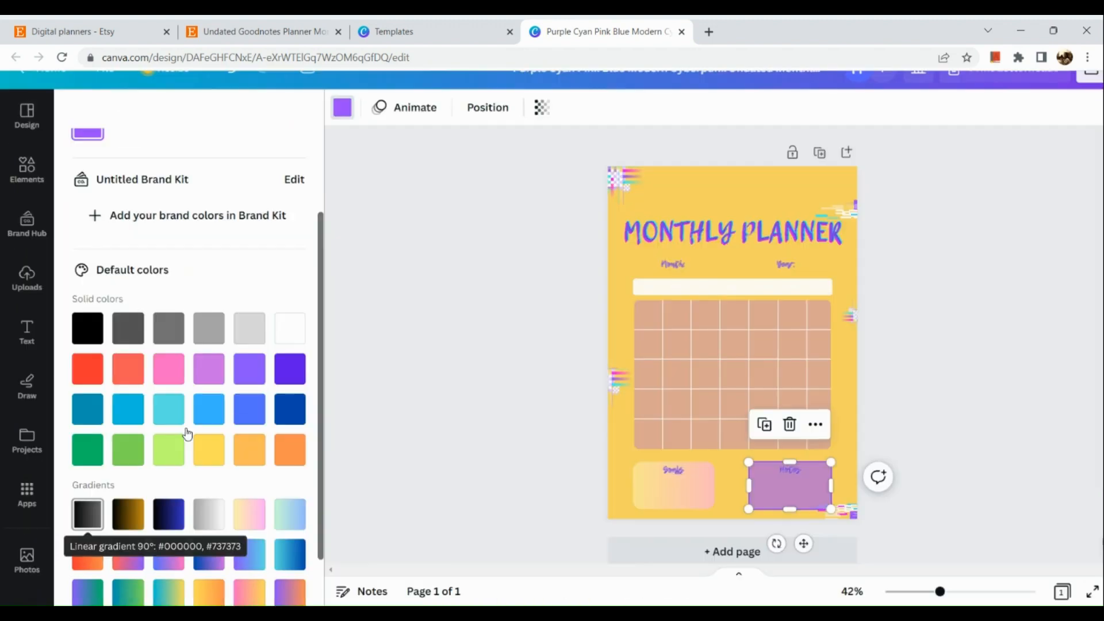
pyautogui.scroll(2, 184, 438)
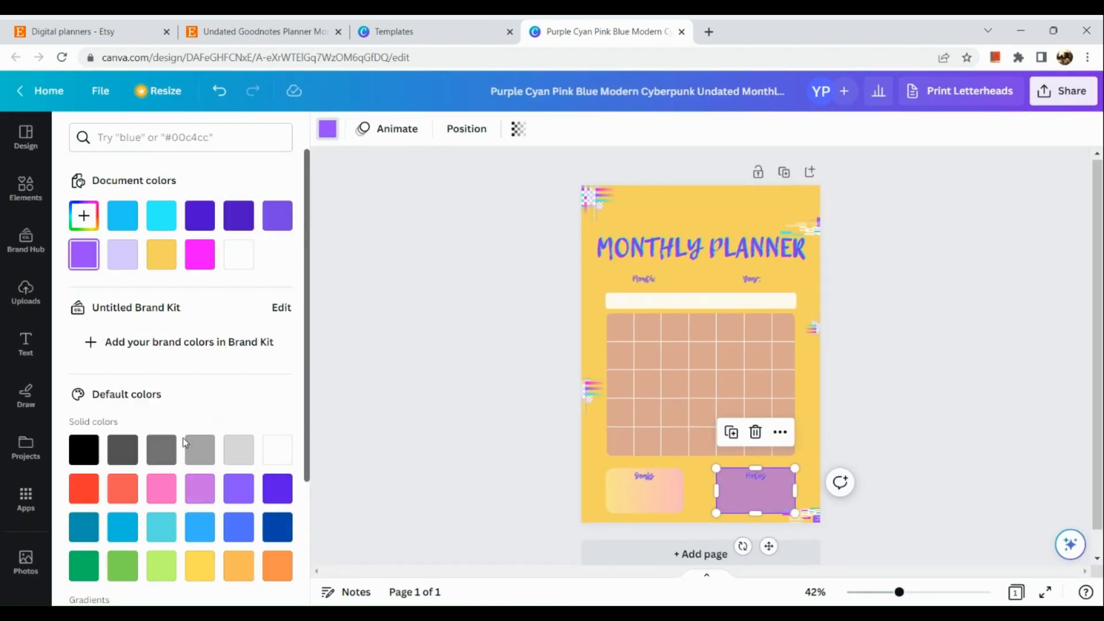
pyautogui.scroll(-3, 184, 438)
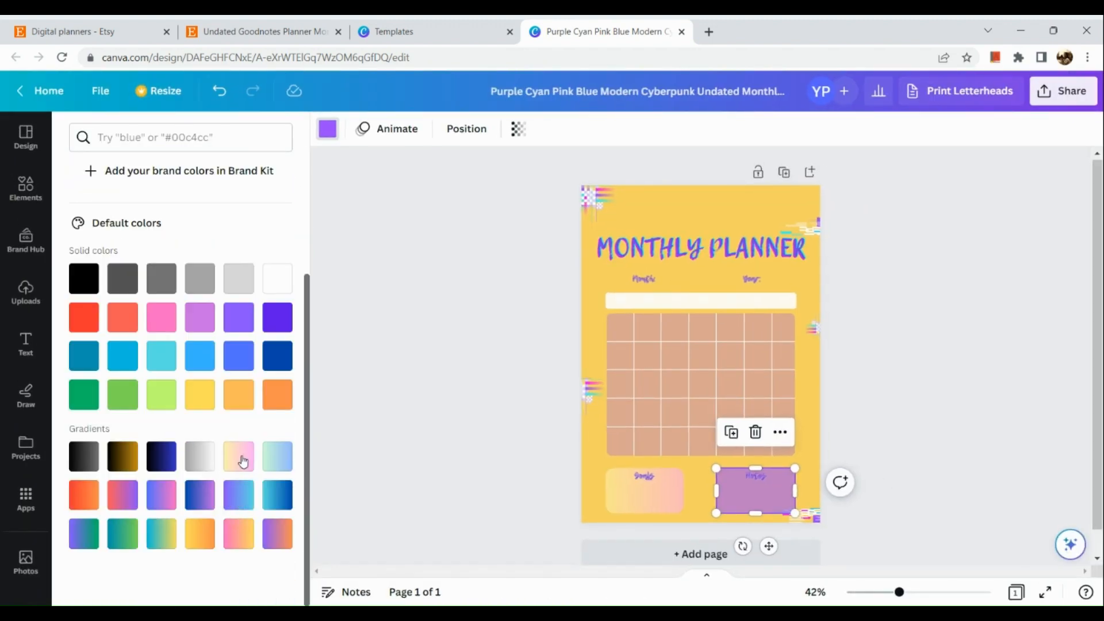
pyautogui.click(241, 462)
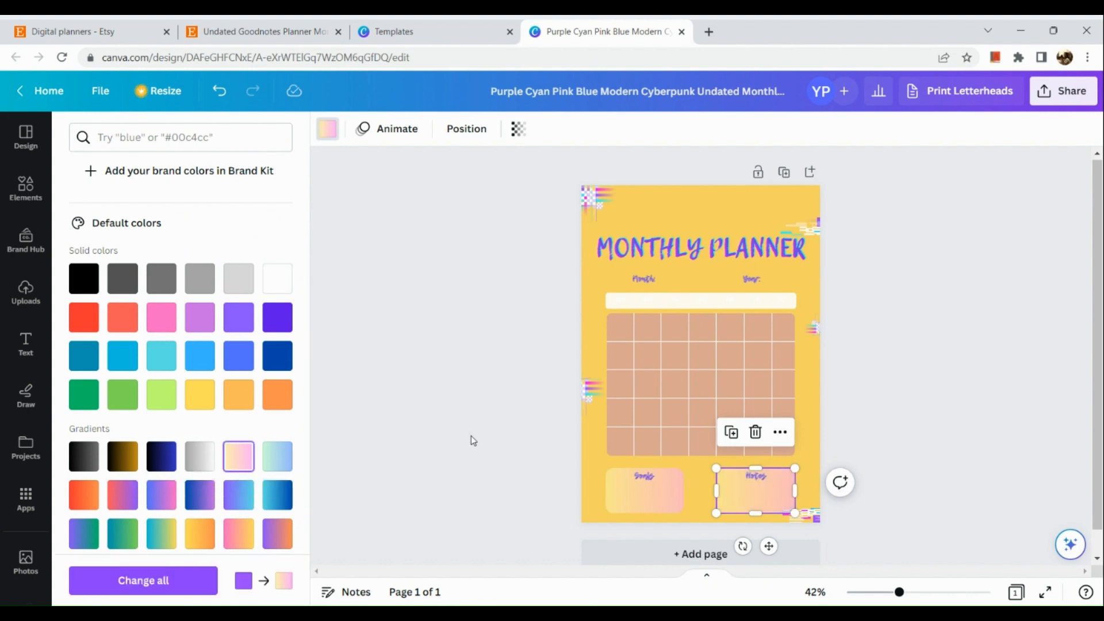
pyautogui.press('Escape')
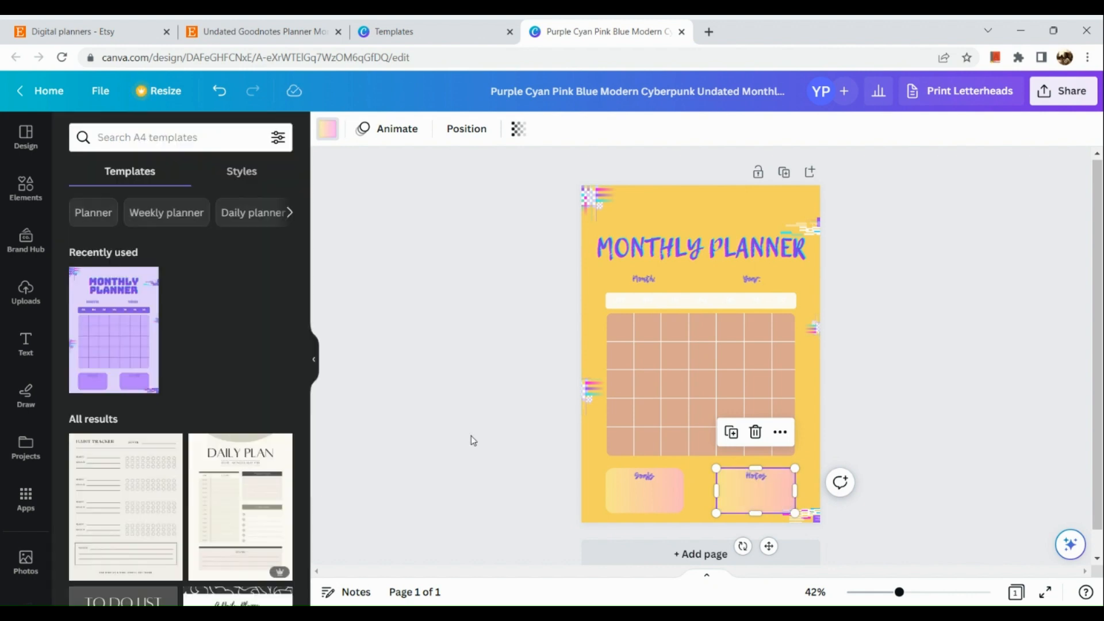
# Step: Delete all five glitch graphics along the corners and side edges of the planner page
pyautogui.click(593, 205)
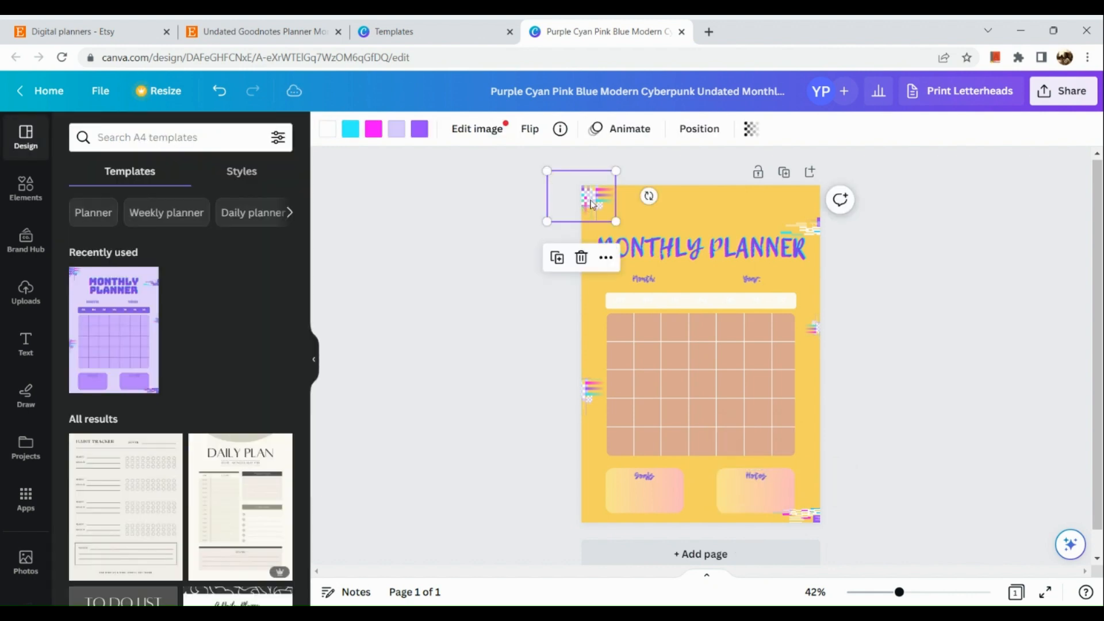
pyautogui.click(581, 257)
pyautogui.click(819, 228)
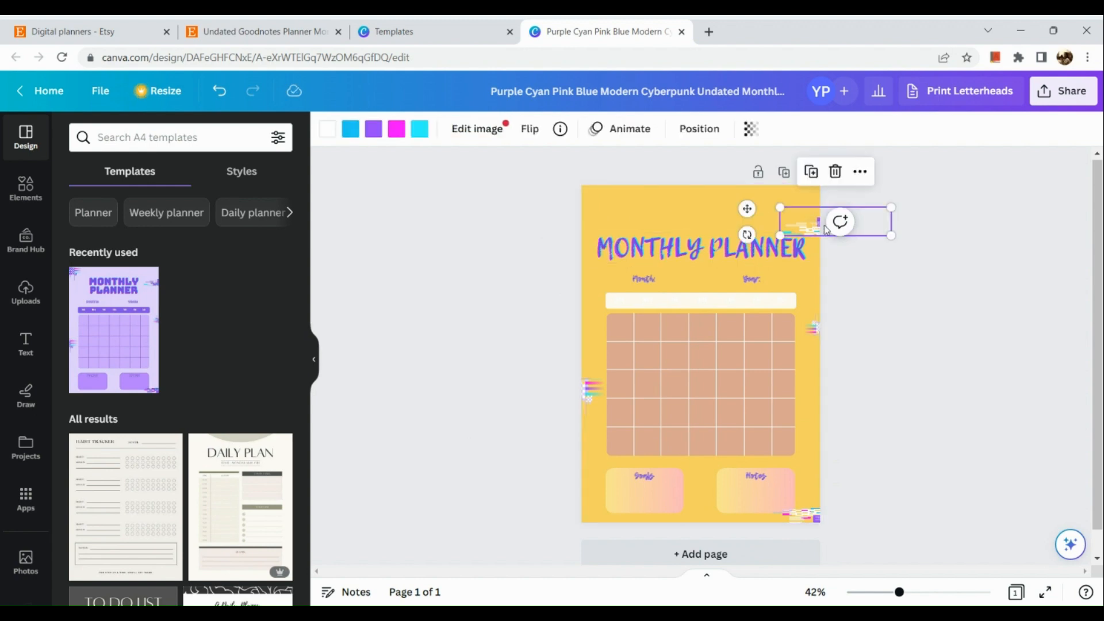
pyautogui.click(836, 172)
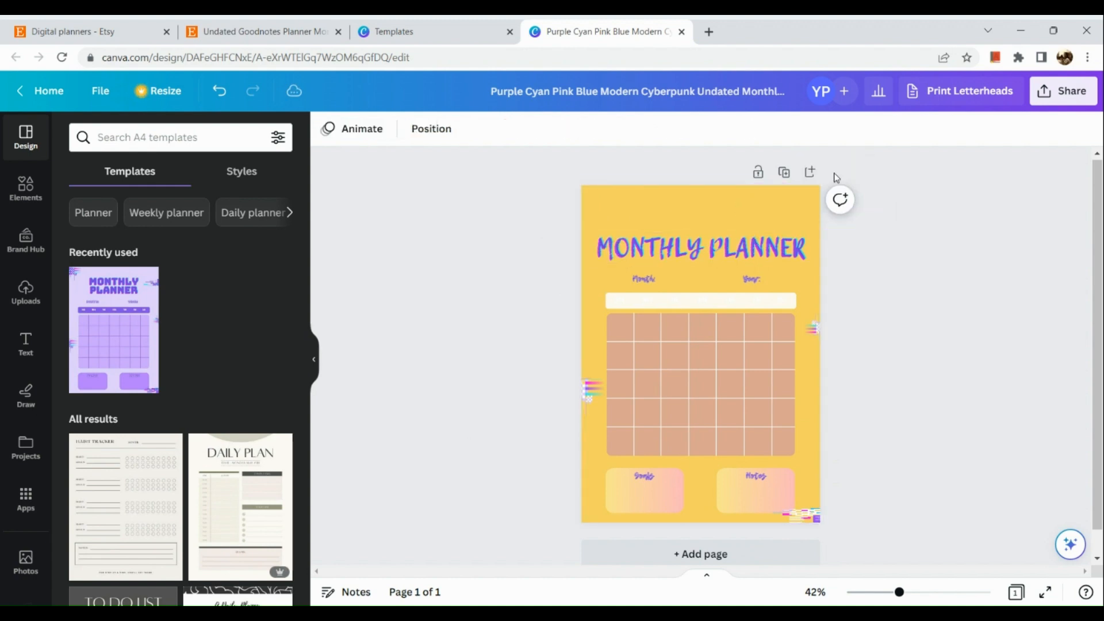
pyautogui.click(813, 337)
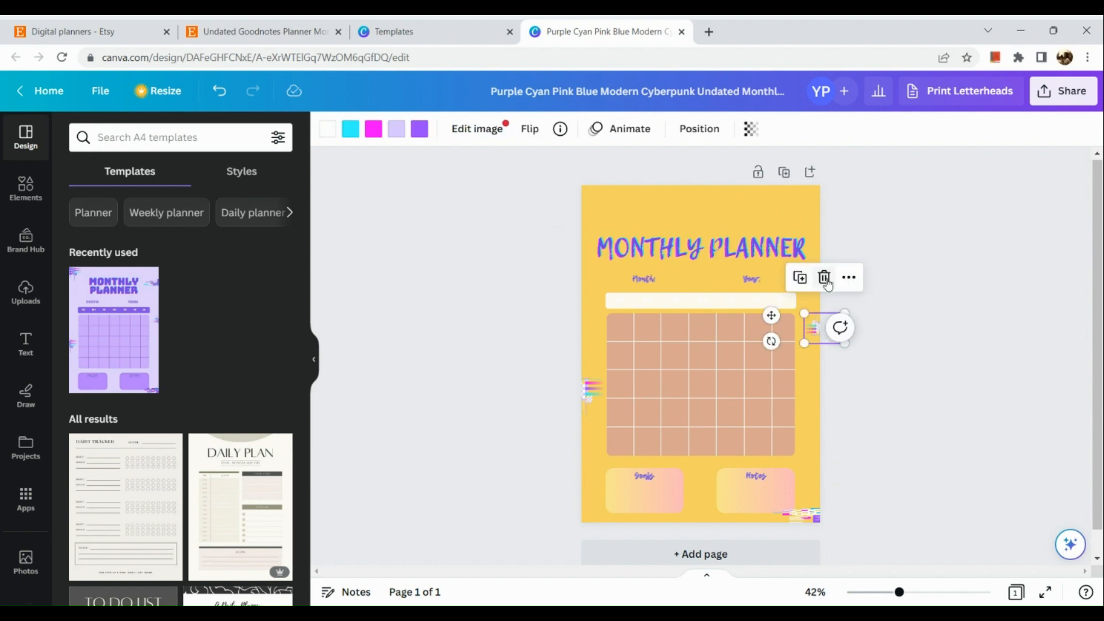
pyautogui.click(824, 278)
pyautogui.click(805, 519)
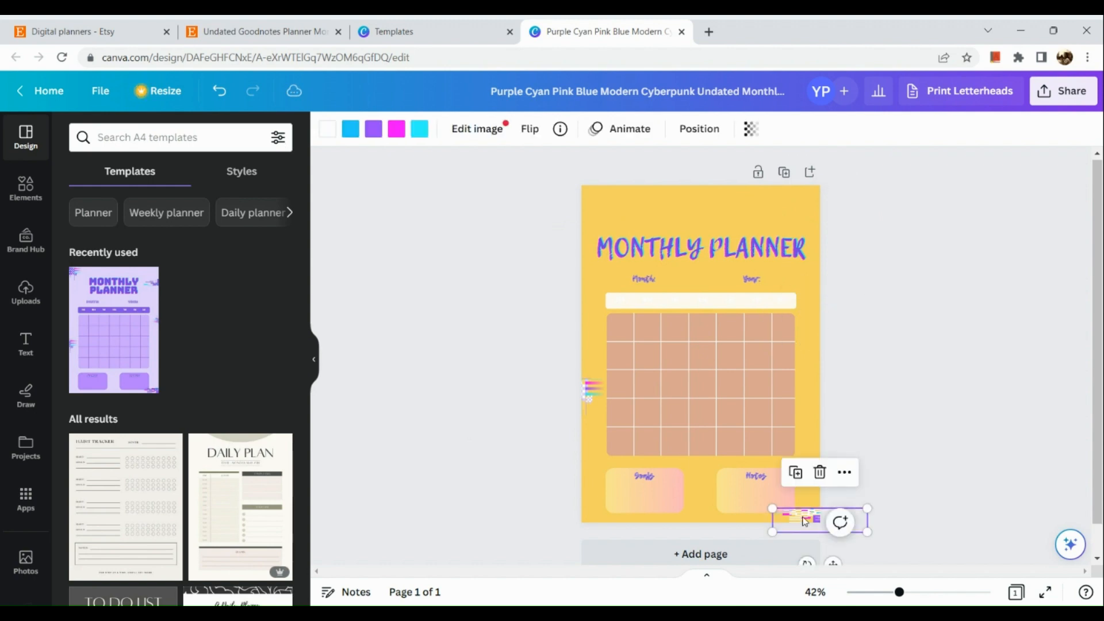
pyautogui.click(819, 473)
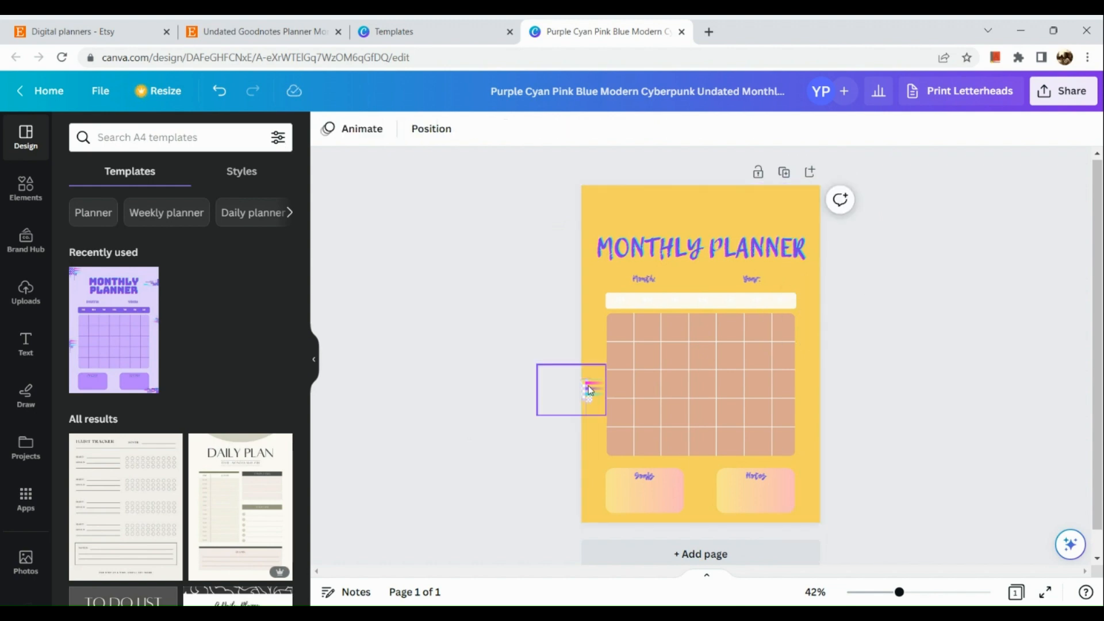
pyautogui.click(590, 390)
pyautogui.click(569, 326)
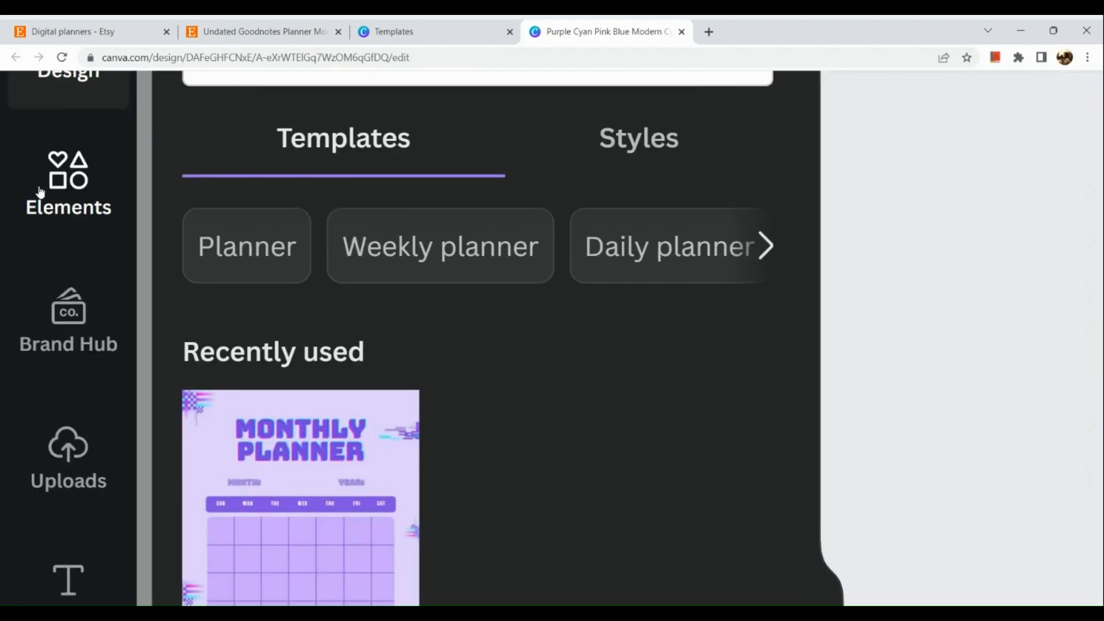
# Step: Browse the available design elements and the Lines & Shapes category for possible planner decorations
pyautogui.click(40, 191)
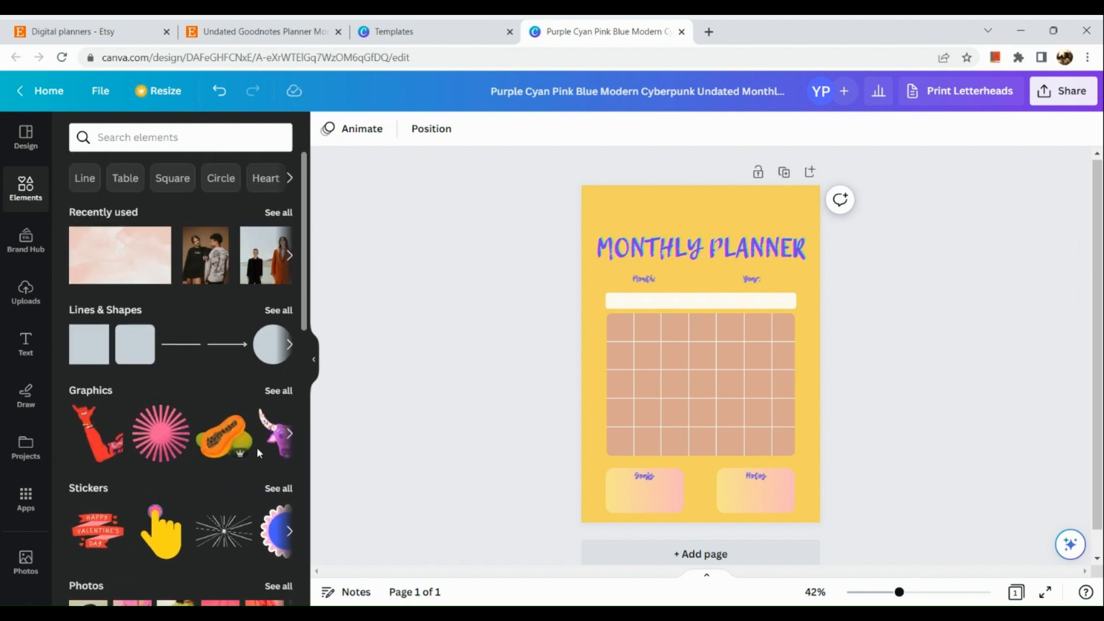
pyautogui.scroll(-2, 195, 287)
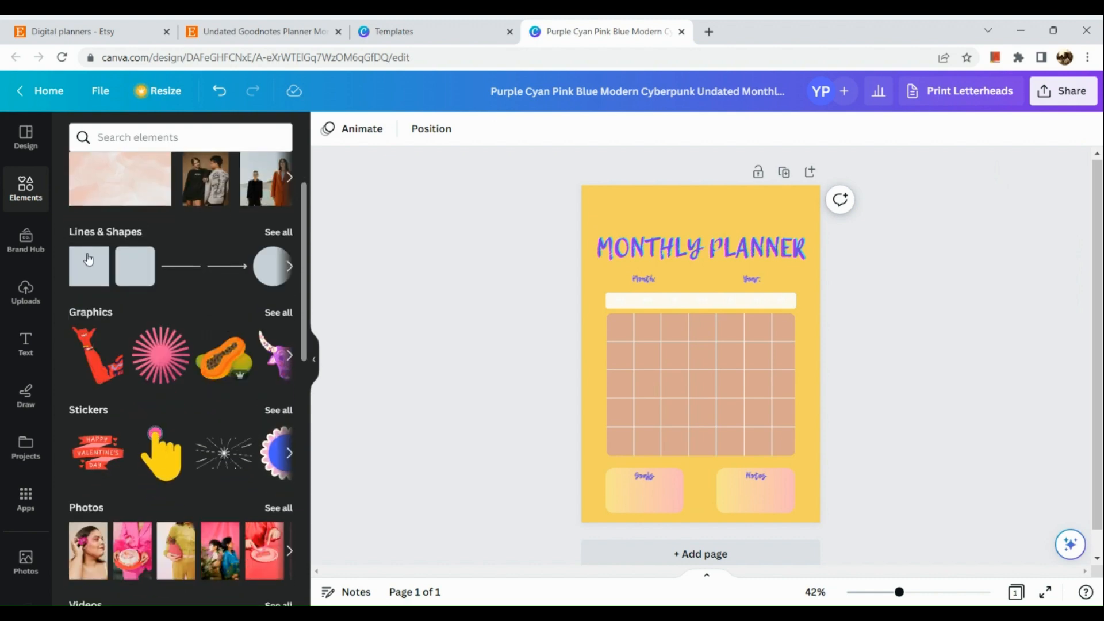
pyautogui.scroll(-5, 115, 312)
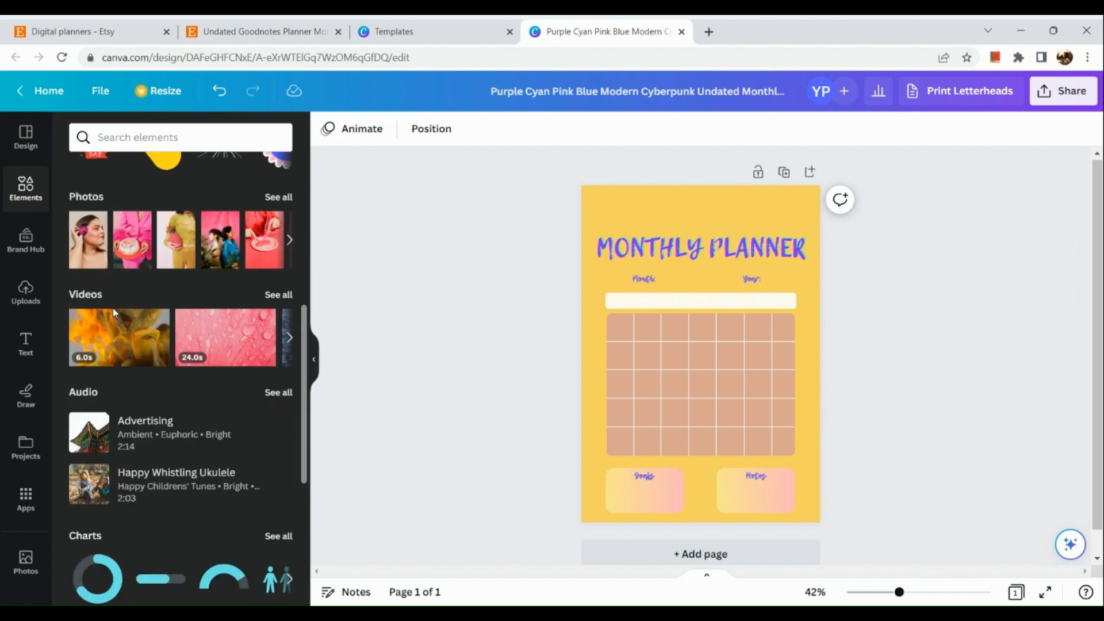
pyautogui.scroll(7, 114, 313)
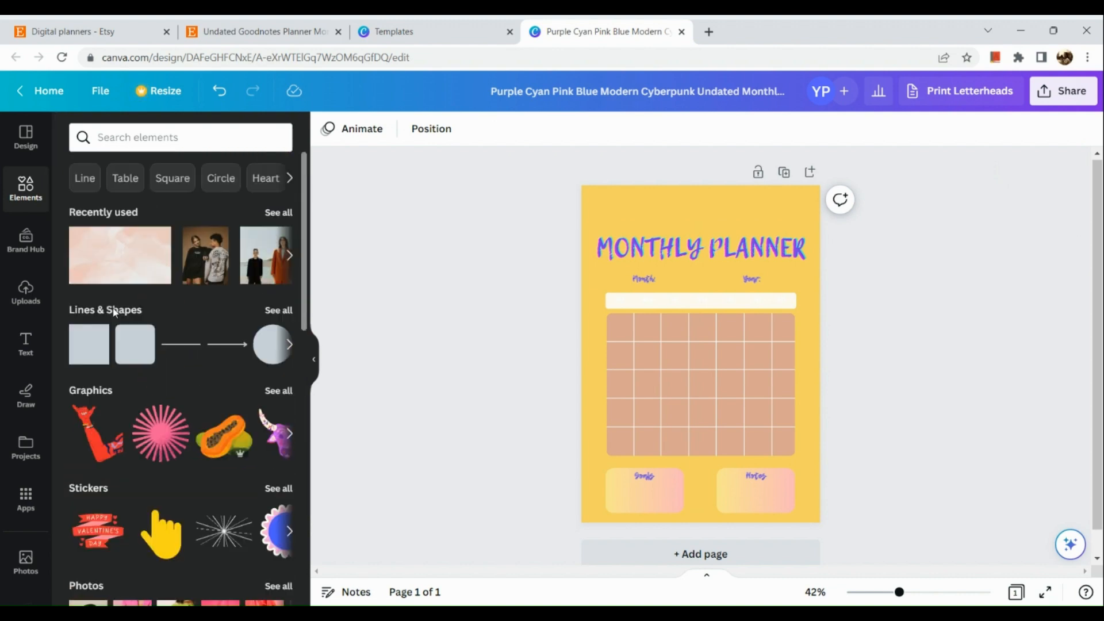
pyautogui.click(166, 136)
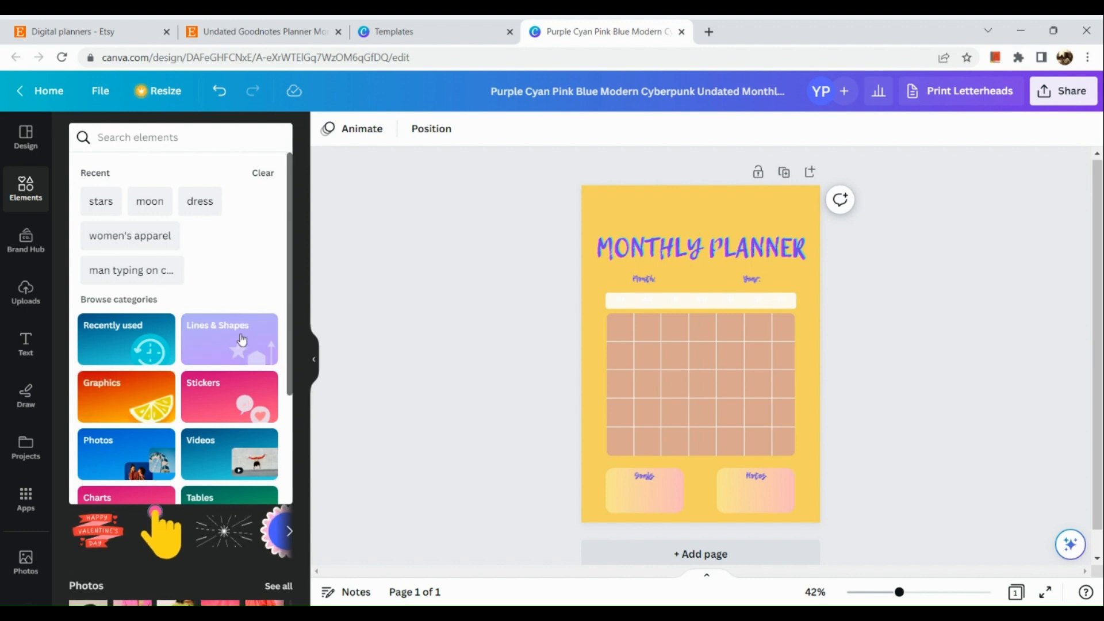
pyautogui.click(242, 340)
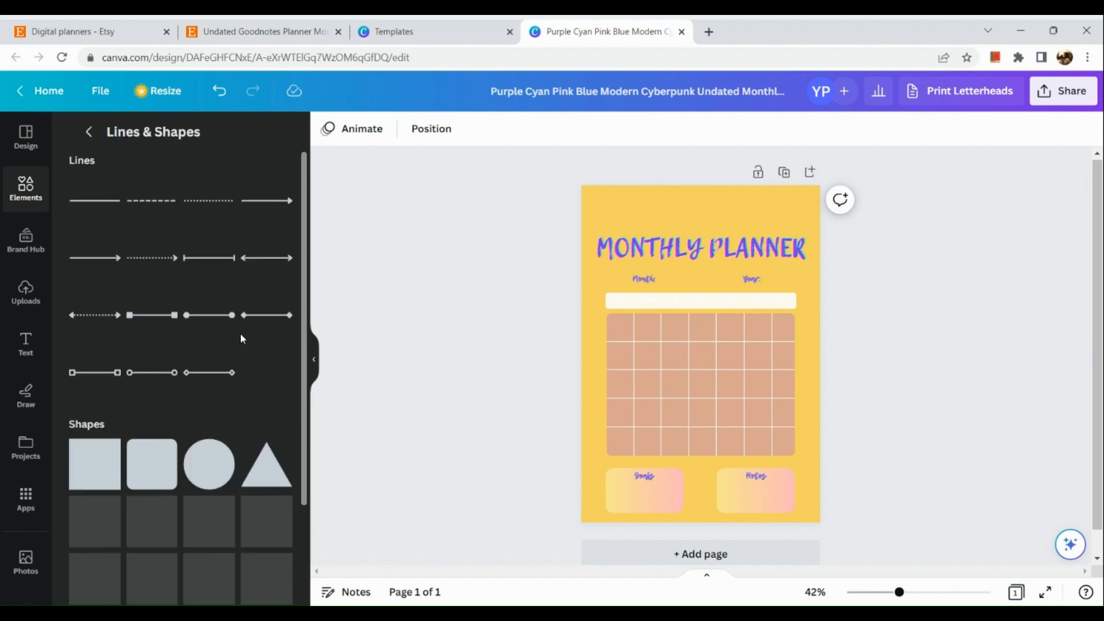
pyautogui.scroll(-8, 240, 332)
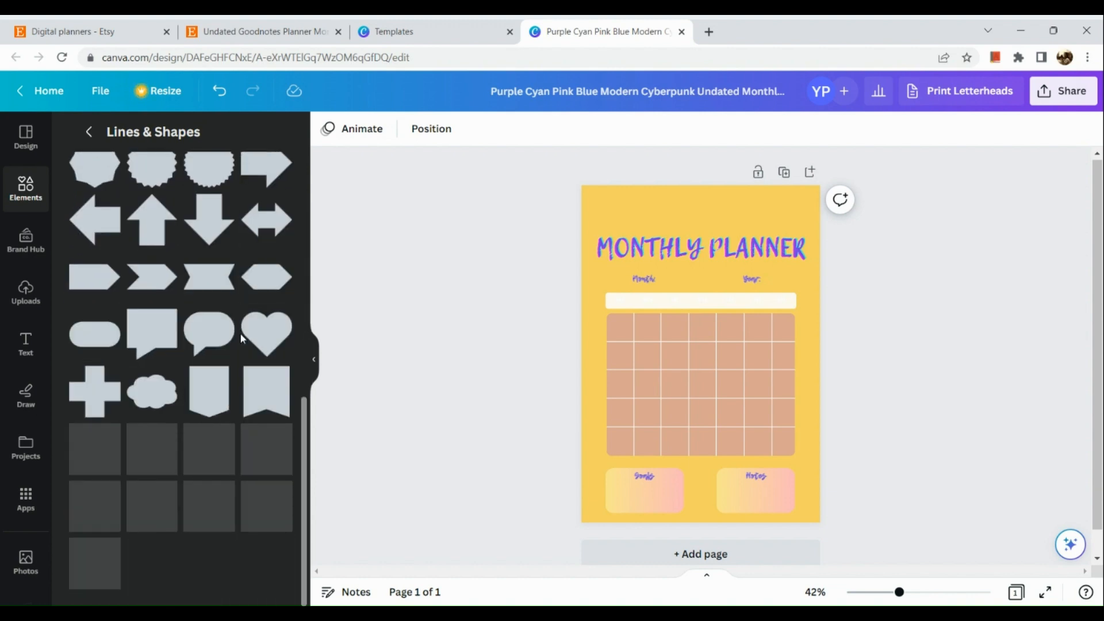
pyautogui.scroll(10, 240, 333)
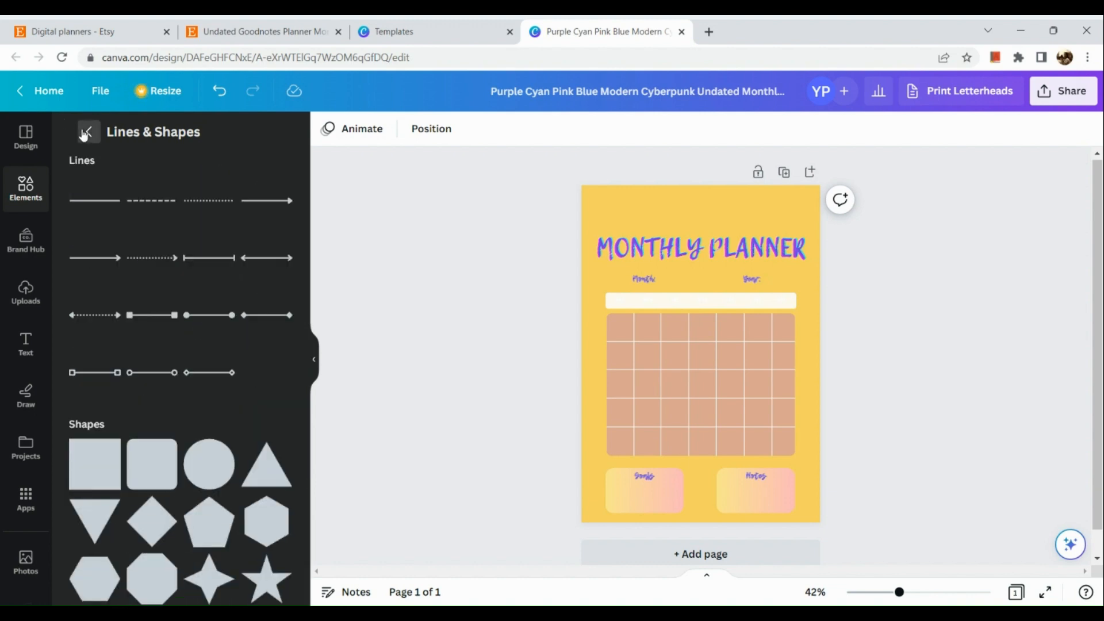
pyautogui.click(86, 132)
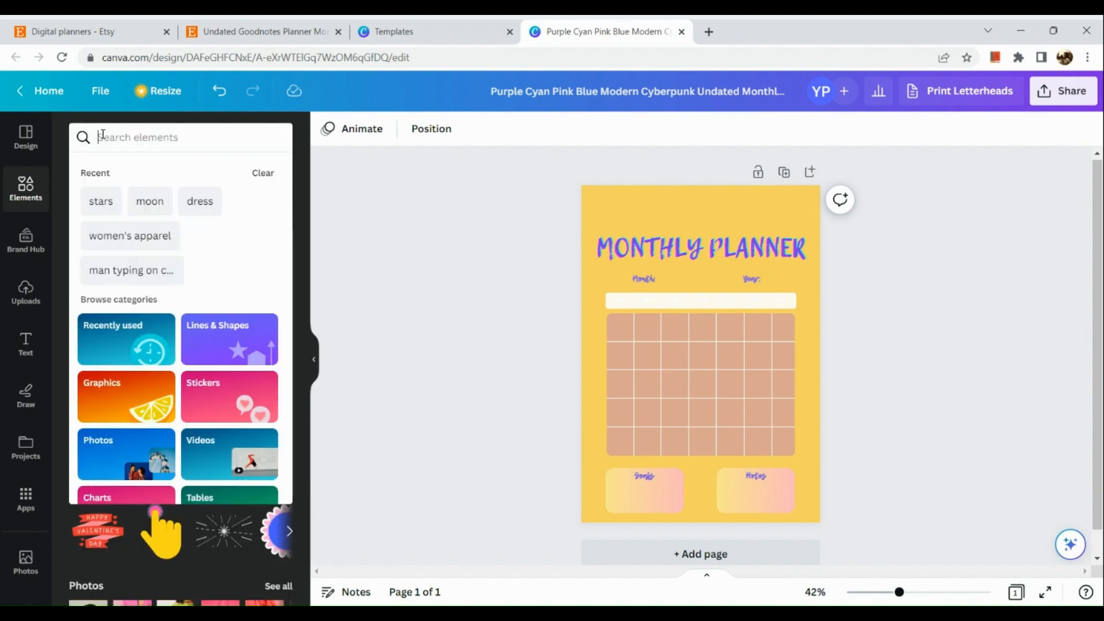
# Step: Search the elements library for "cute elements" and look through the graphics, photos, videos and frames it offers
pyautogui.click(103, 134)
pyautogui.write('cute eken')
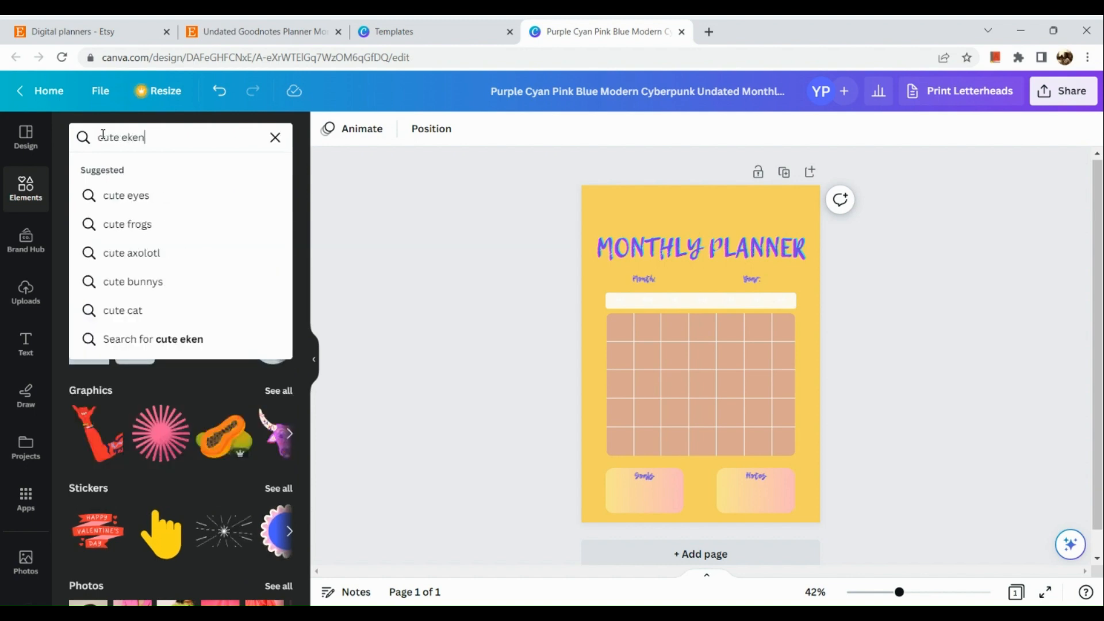
pyautogui.press('BackSpace')
pyautogui.press('BackSpace')
pyautogui.press('BackSpace')
pyautogui.write('lements')
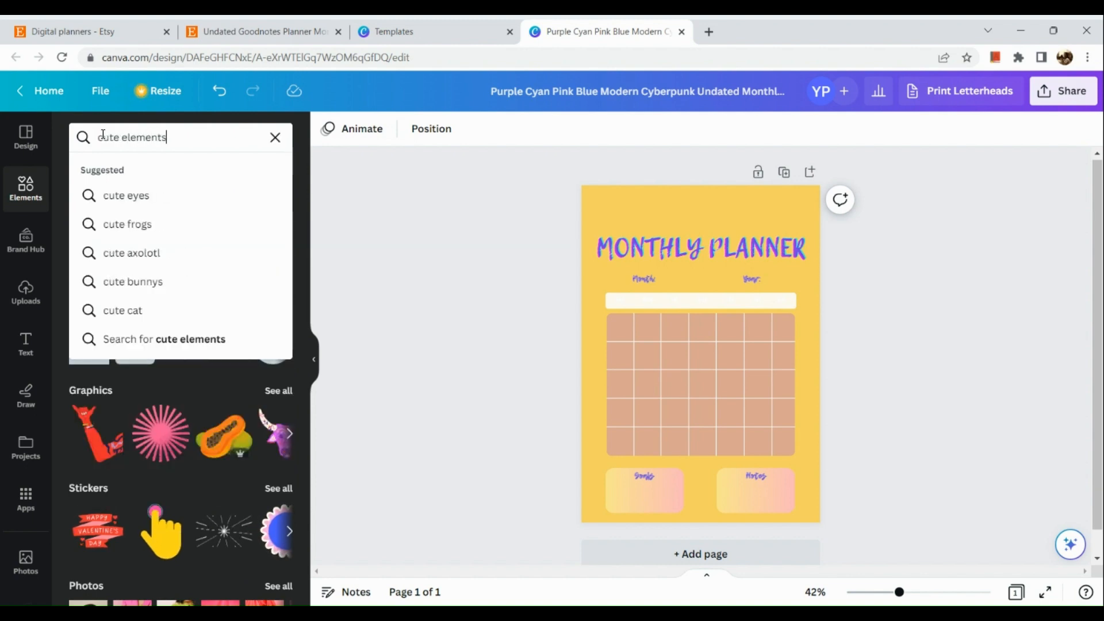
pyautogui.press('Return')
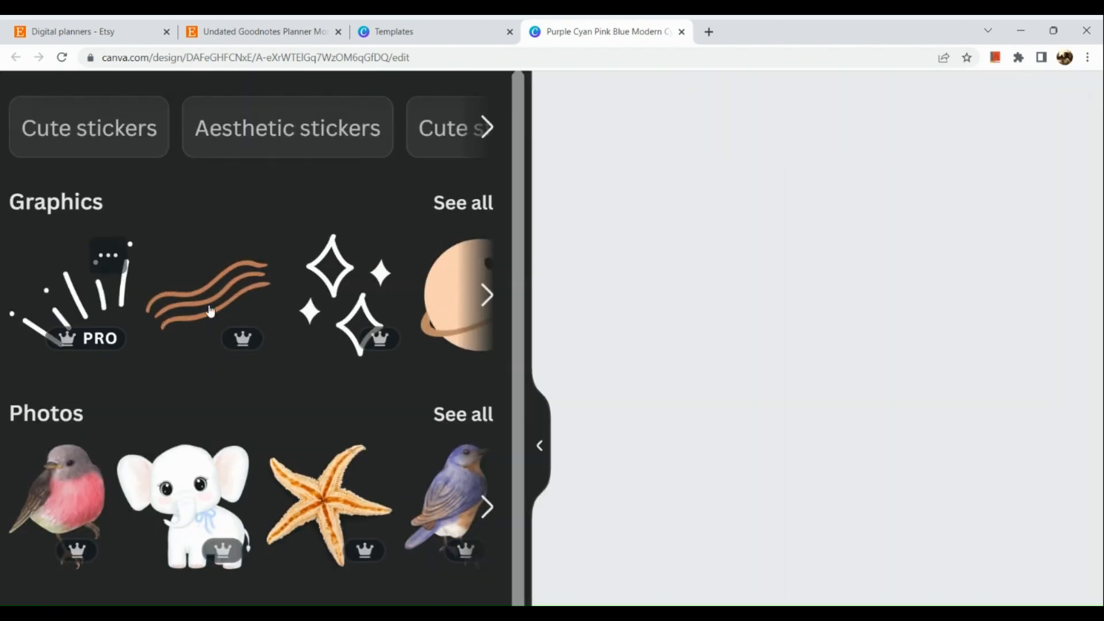
pyautogui.hscroll(3, 198, 330)
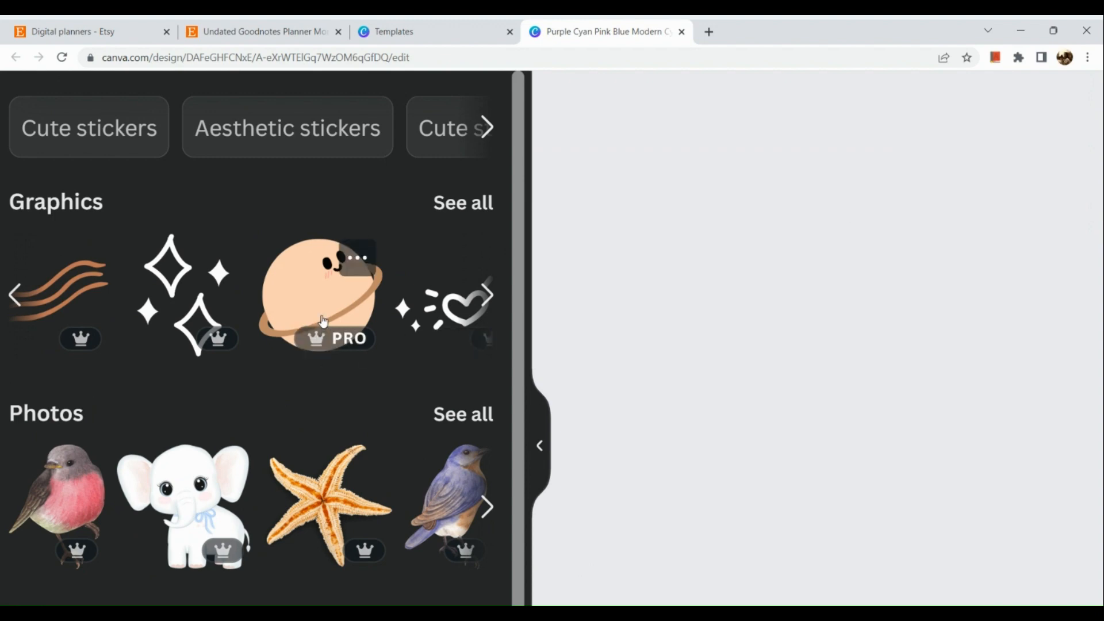
pyautogui.scroll(-5, 329, 368)
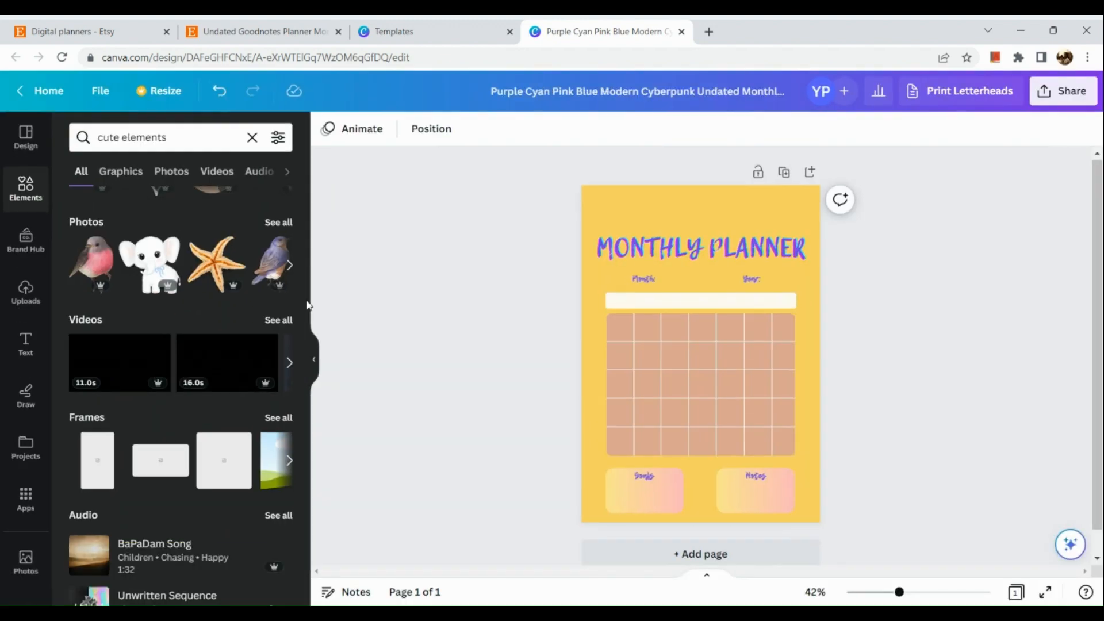
pyautogui.scroll(3, 320, 345)
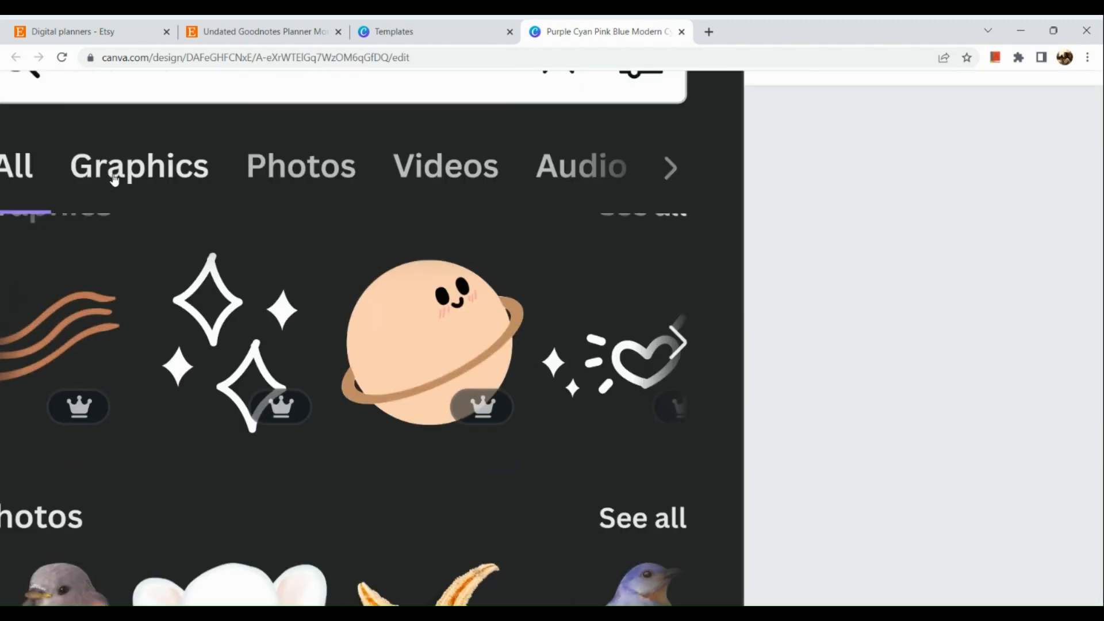
# Step: Limit the results to graphics and browse the suggested "Aesthetic stickers" search
pyautogui.click(115, 180)
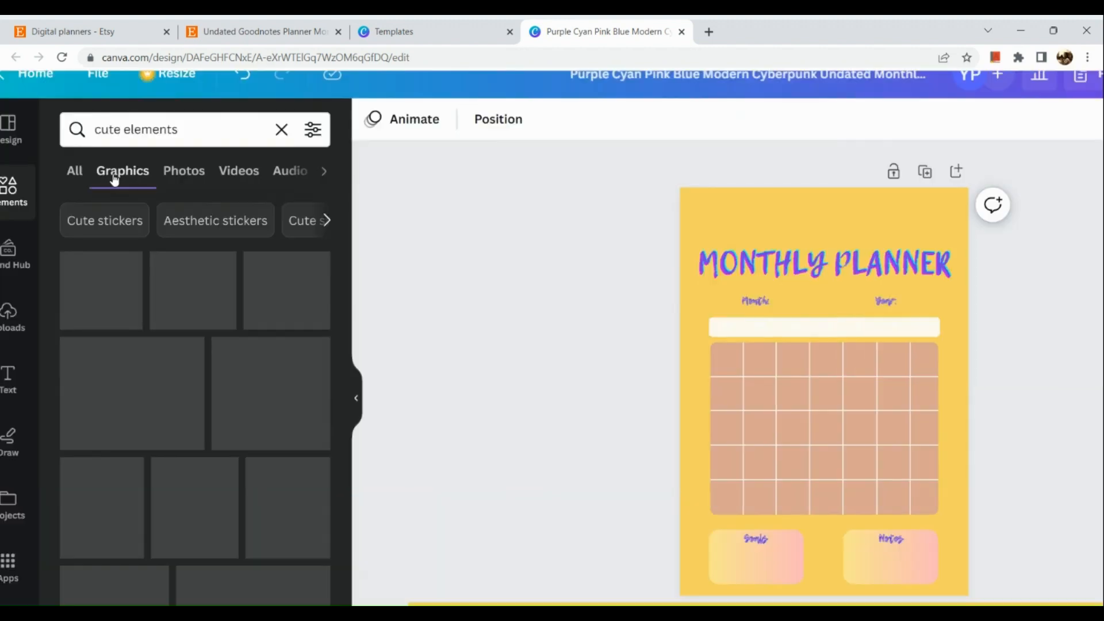
pyautogui.click(238, 223)
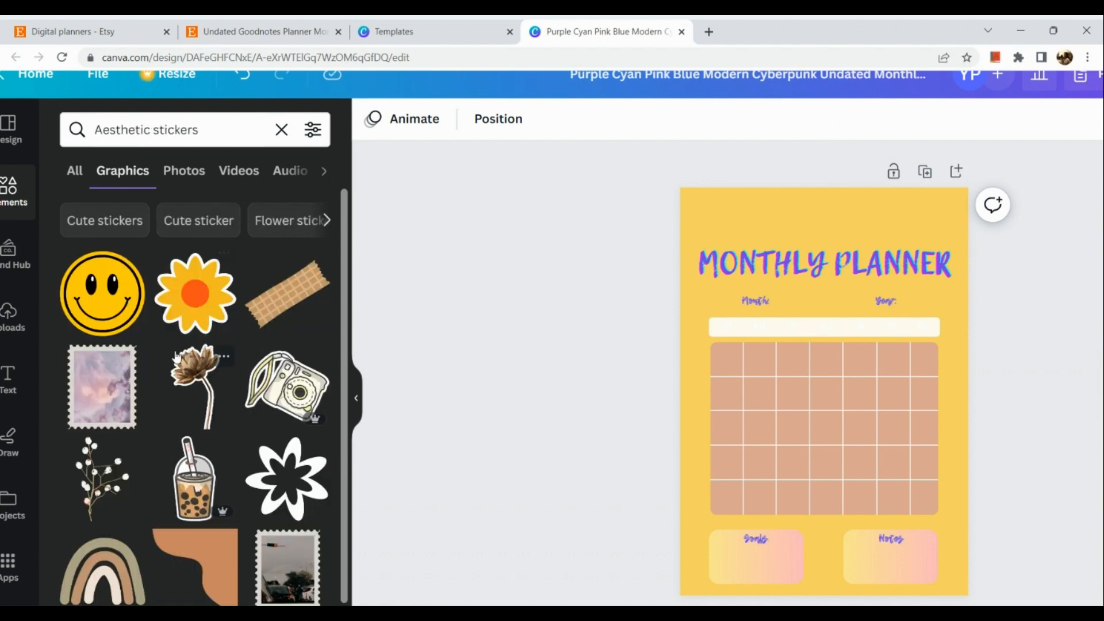
pyautogui.scroll(-2, 175, 355)
pyautogui.scroll(2, 230, 334)
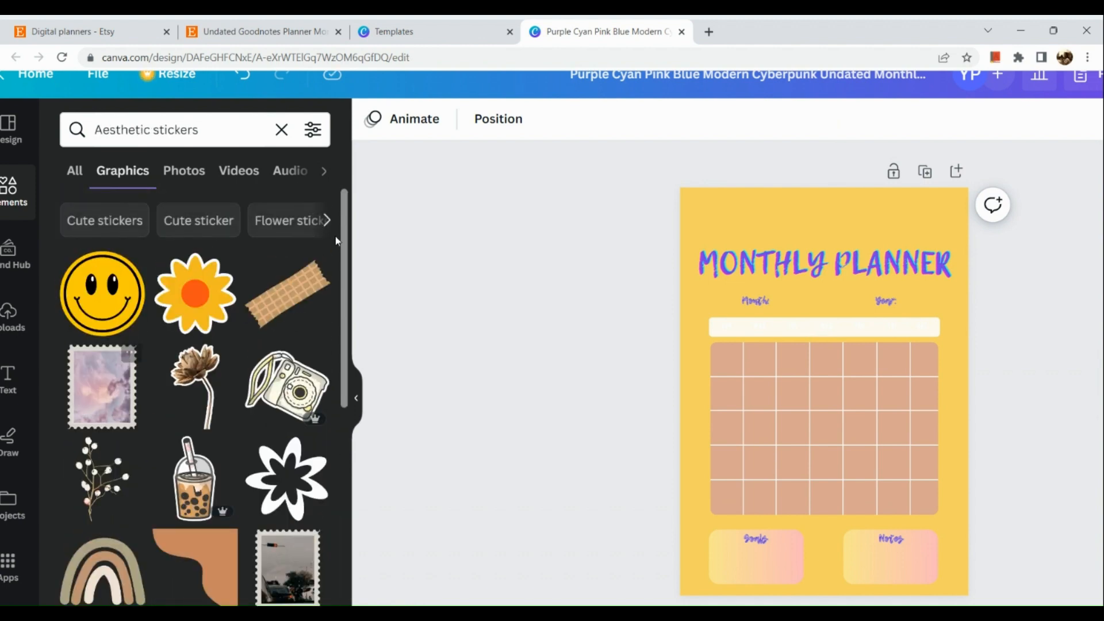
# Step: Add the brown grid washi tape sticker, place it across the page's upper-left corner and shrink it slightly
pyautogui.click(276, 312)
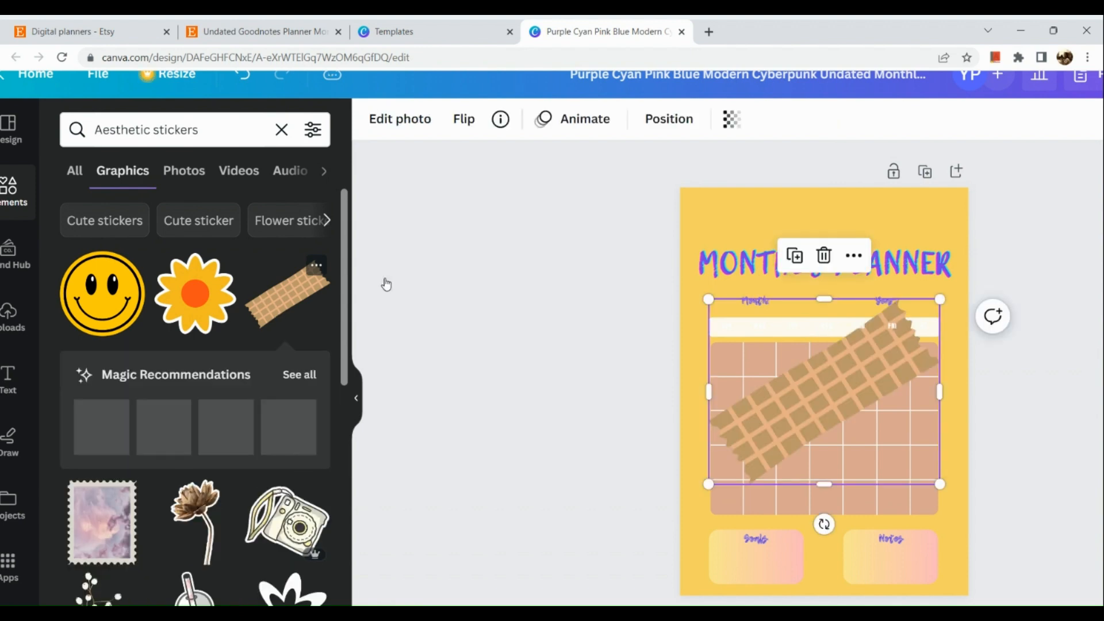
pyautogui.moveTo(814, 364); pyautogui.dragTo(724, 208)
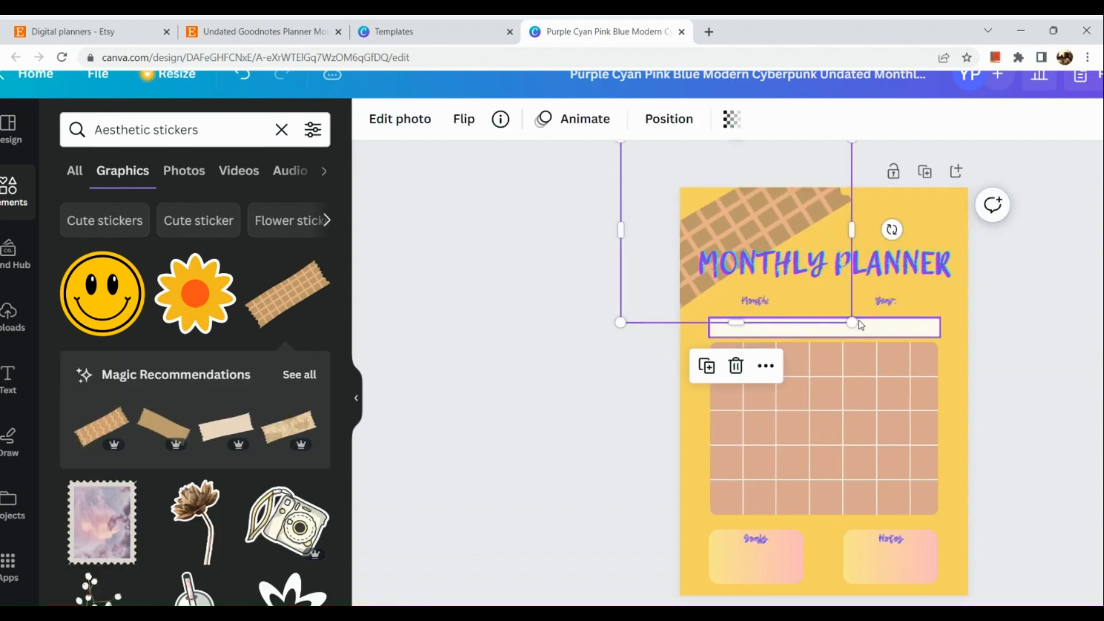
pyautogui.moveTo(852, 323); pyautogui.dragTo(817, 297)
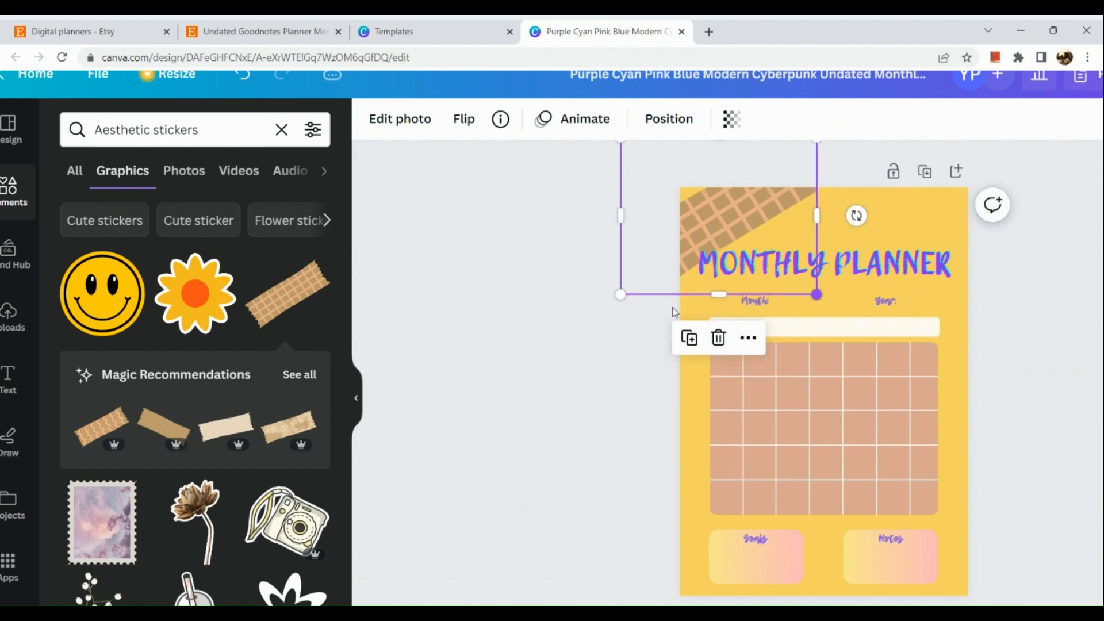
pyautogui.click(560, 398)
# Step: Add the yellow flower sticker partly off the page's lower-right corner and send it backward behind the Notes box
pyautogui.click(202, 247)
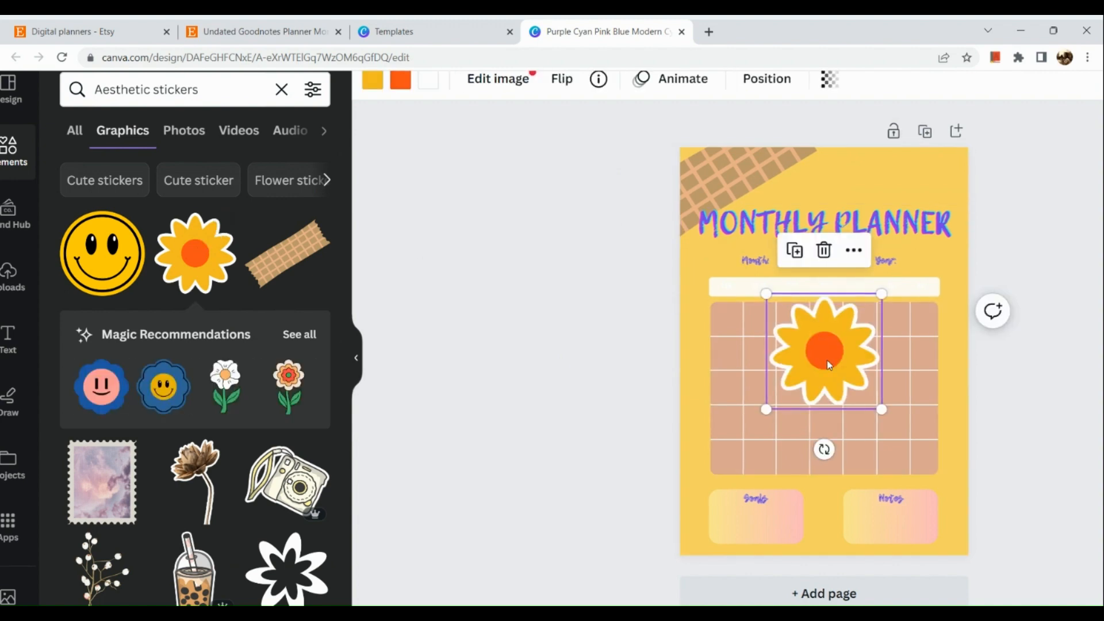
pyautogui.moveTo(829, 364); pyautogui.dragTo(939, 552)
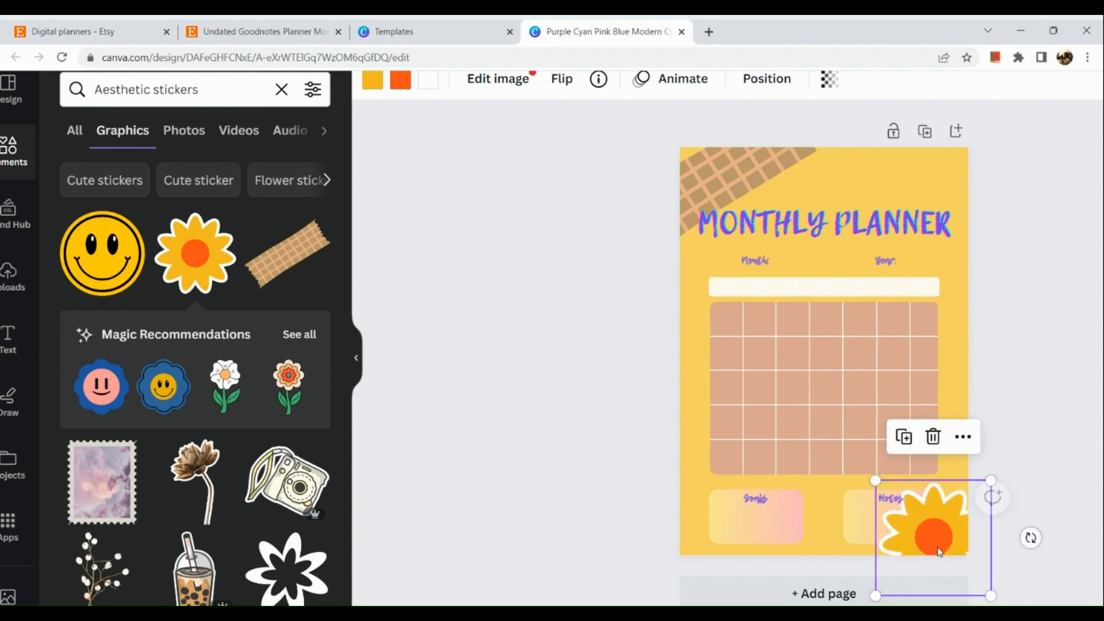
pyautogui.rightClick(940, 552)
pyautogui.moveTo(940, 551)
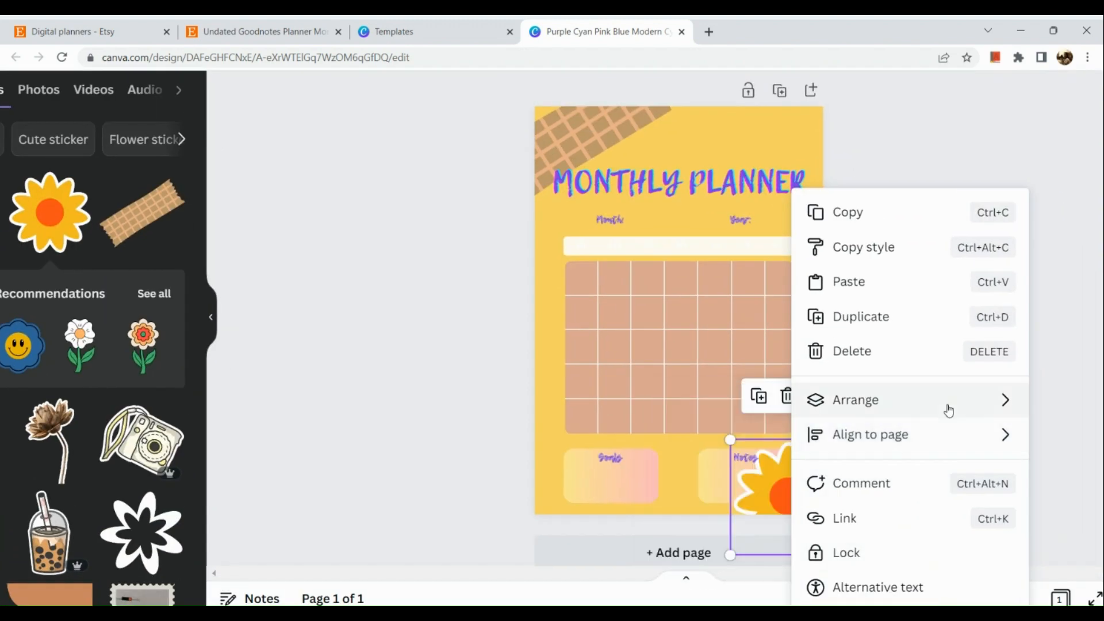
pyautogui.moveTo(949, 397)
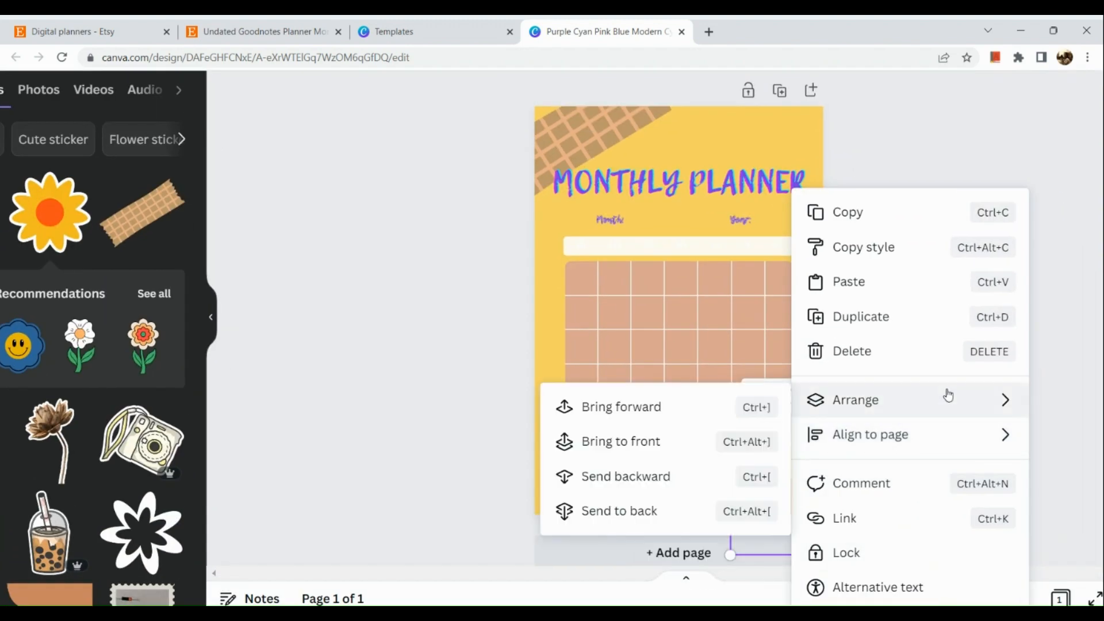
pyautogui.click(692, 476)
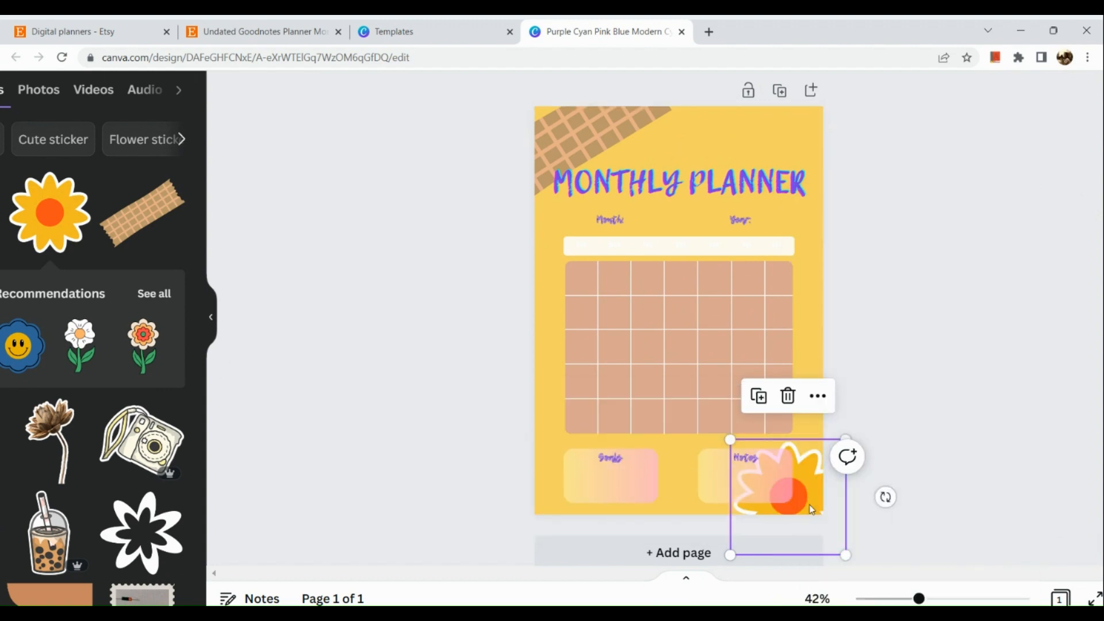
pyautogui.moveTo(810, 505); pyautogui.dragTo(828, 522)
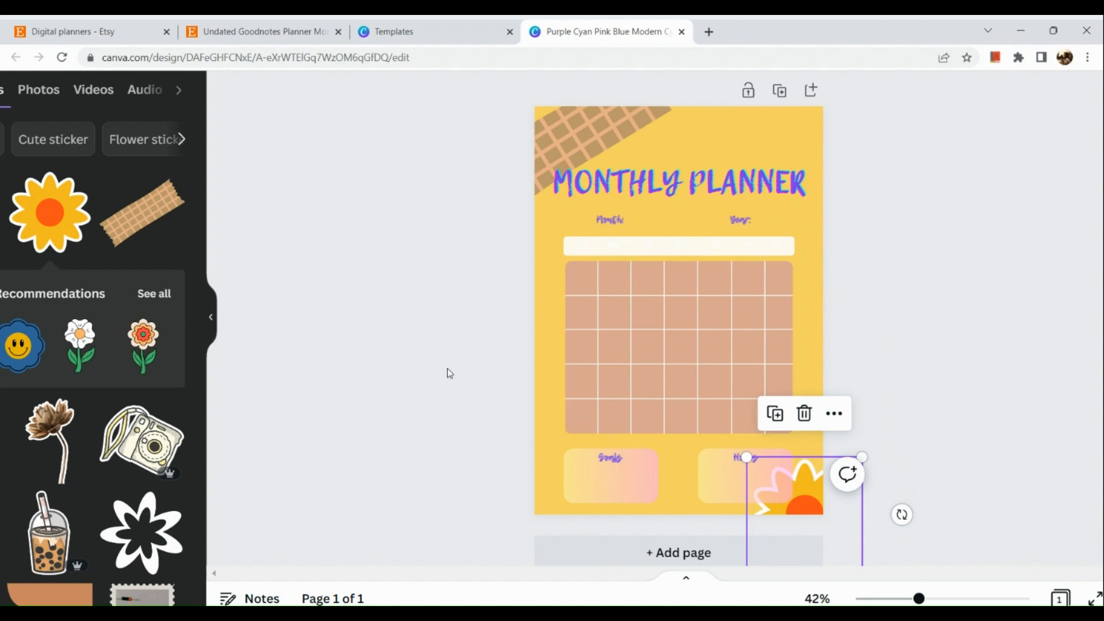
pyautogui.hscroll(-3, 33, 368)
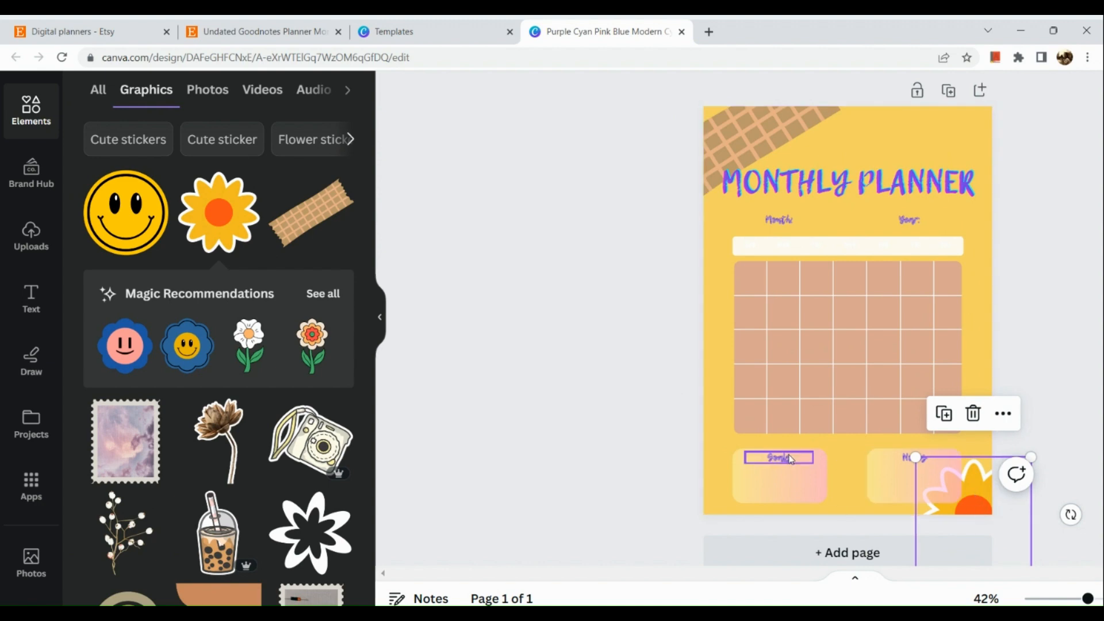
pyautogui.click(636, 317)
# Step: Recolor the flower sticker's yellow petals with the light peach-brown photo color taken from the washi tape
pyautogui.scroll(2, 636, 316)
pyautogui.scroll(-1, 702, 431)
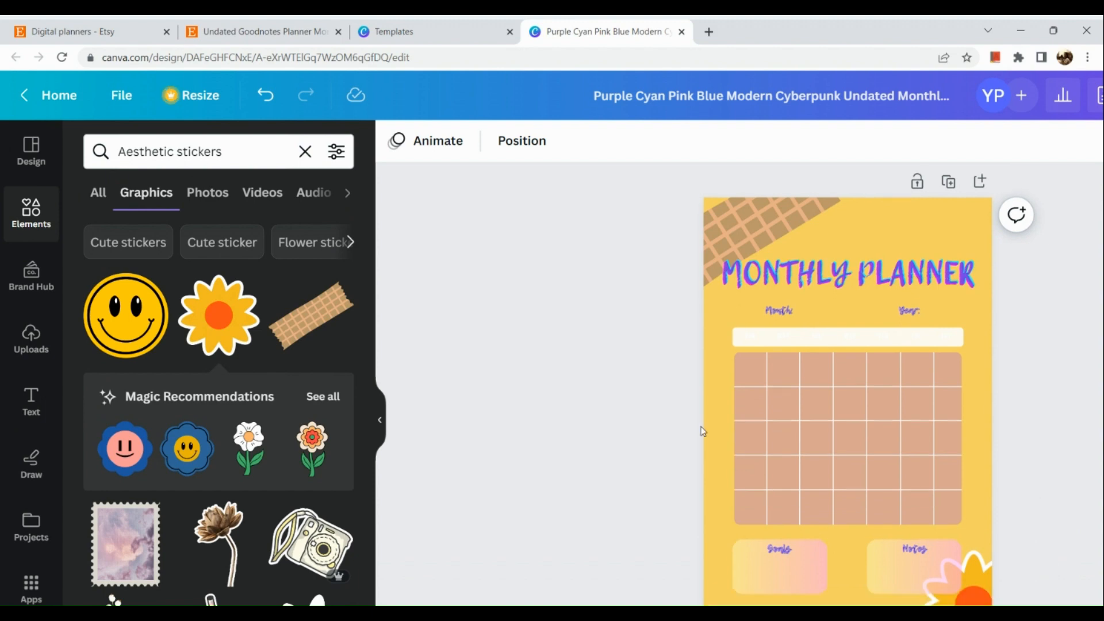
pyautogui.click(970, 574)
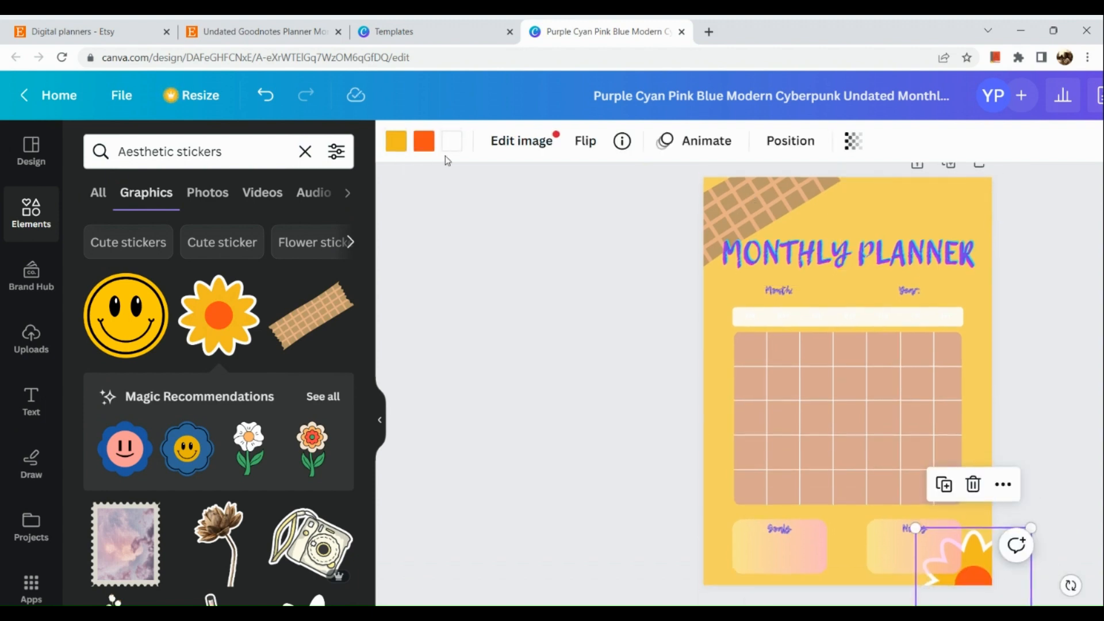
pyautogui.click(387, 149)
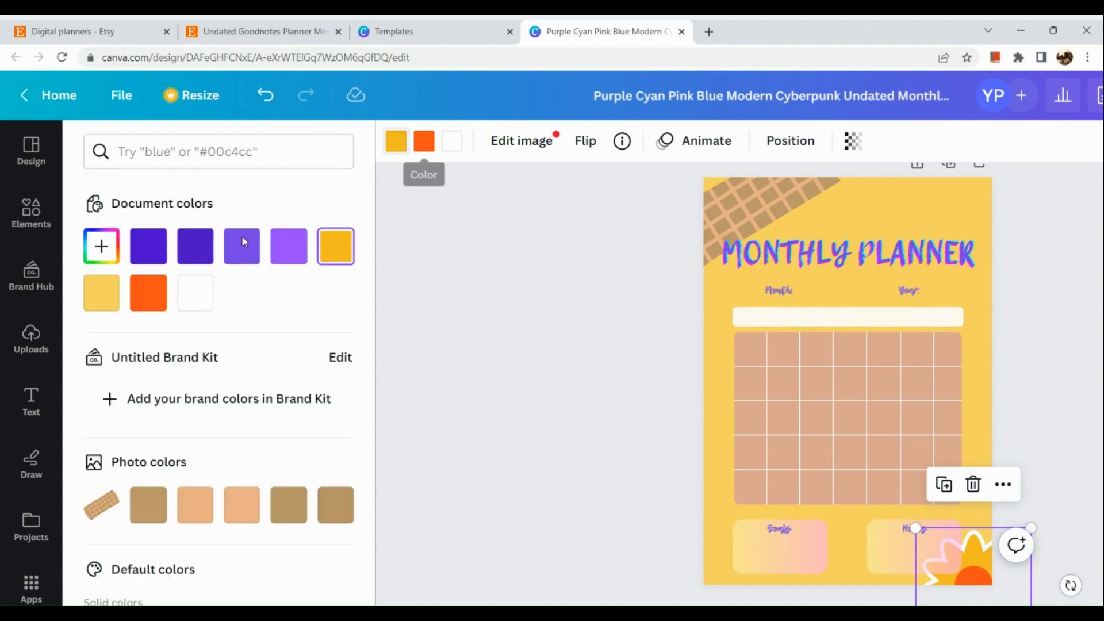
pyautogui.click(235, 510)
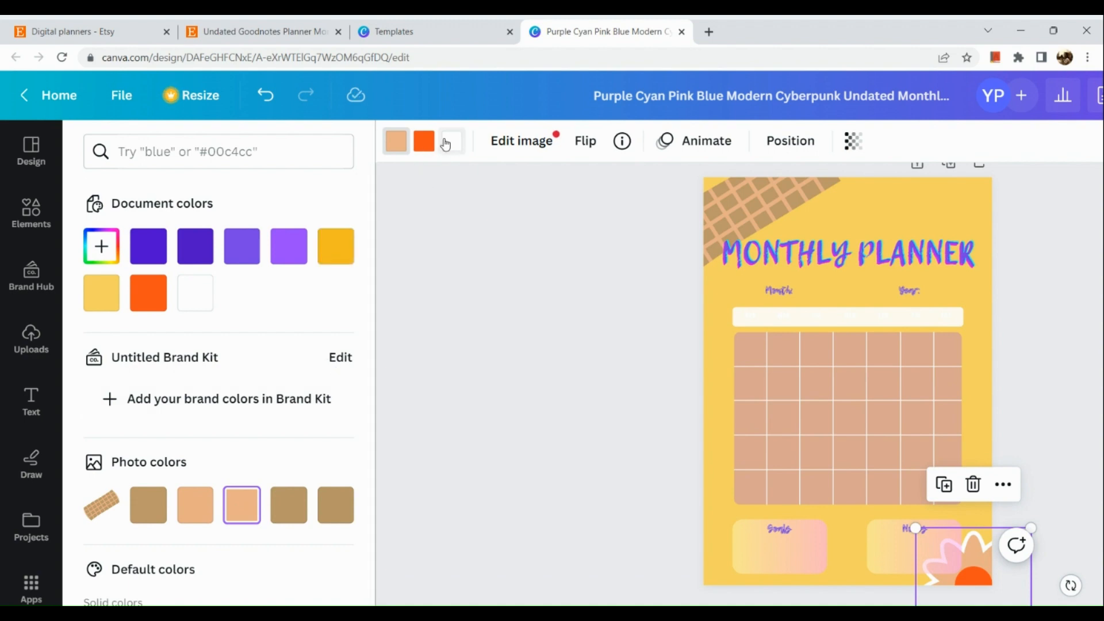
pyautogui.scroll(-1, 309, 334)
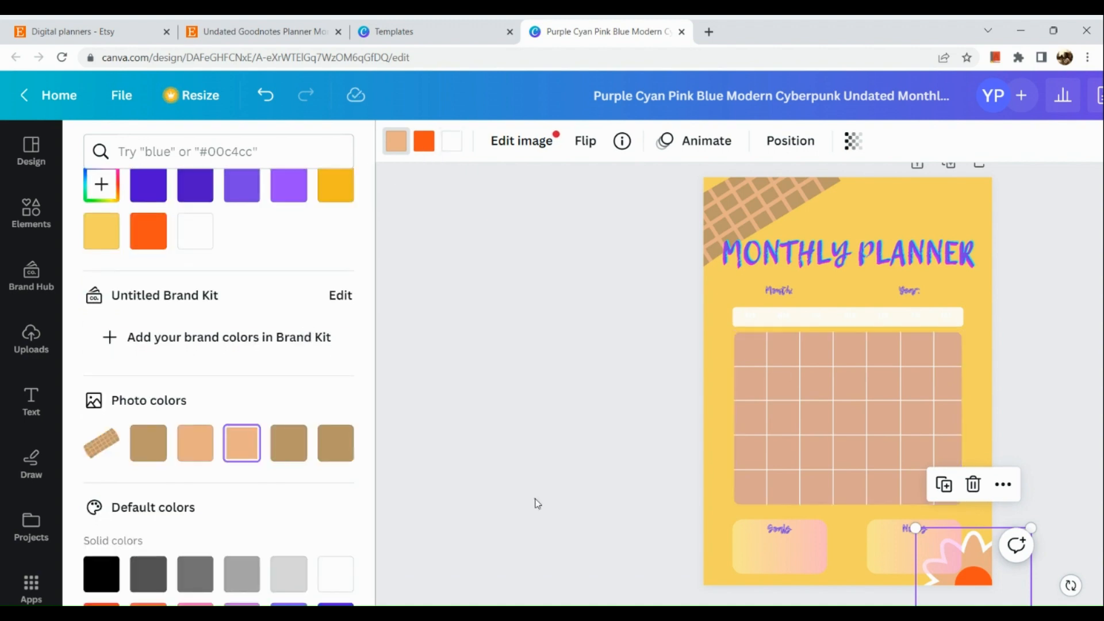
pyautogui.click(536, 503)
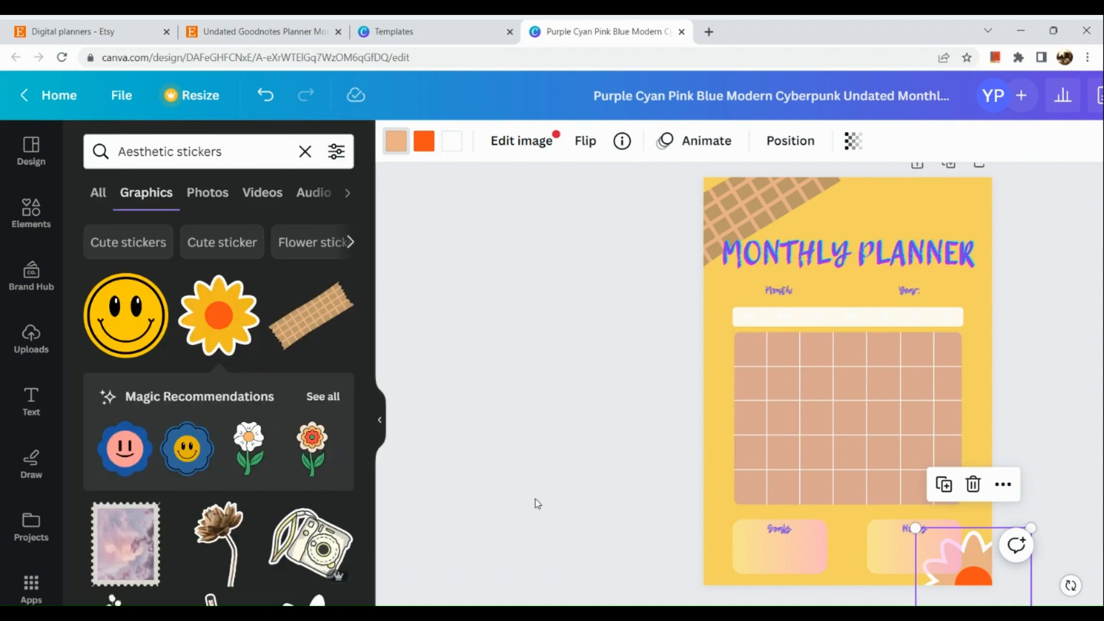
pyautogui.click(926, 565)
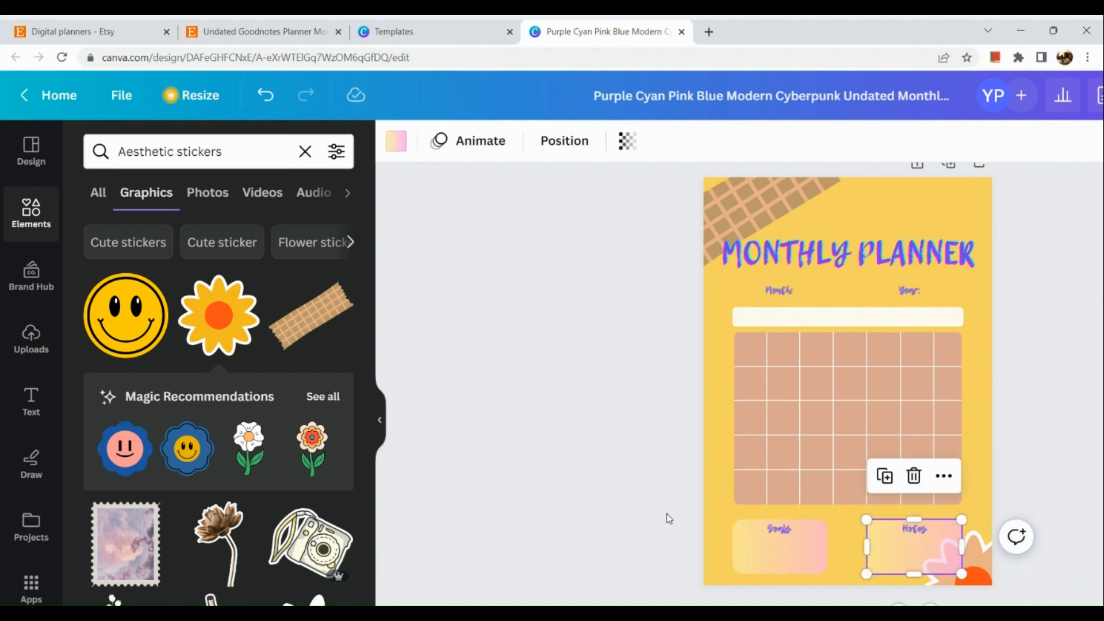
pyautogui.click(669, 519)
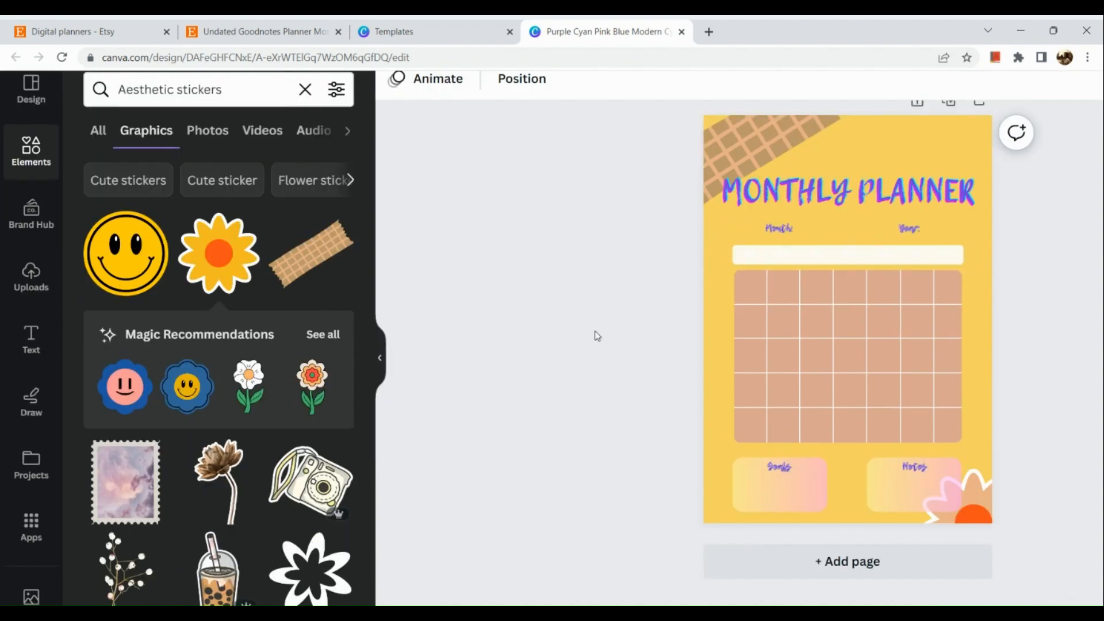
# Step: Browse further through the "Aesthetic stickers" graphics and look over the decorated planner page
pyautogui.scroll(-3, 181, 510)
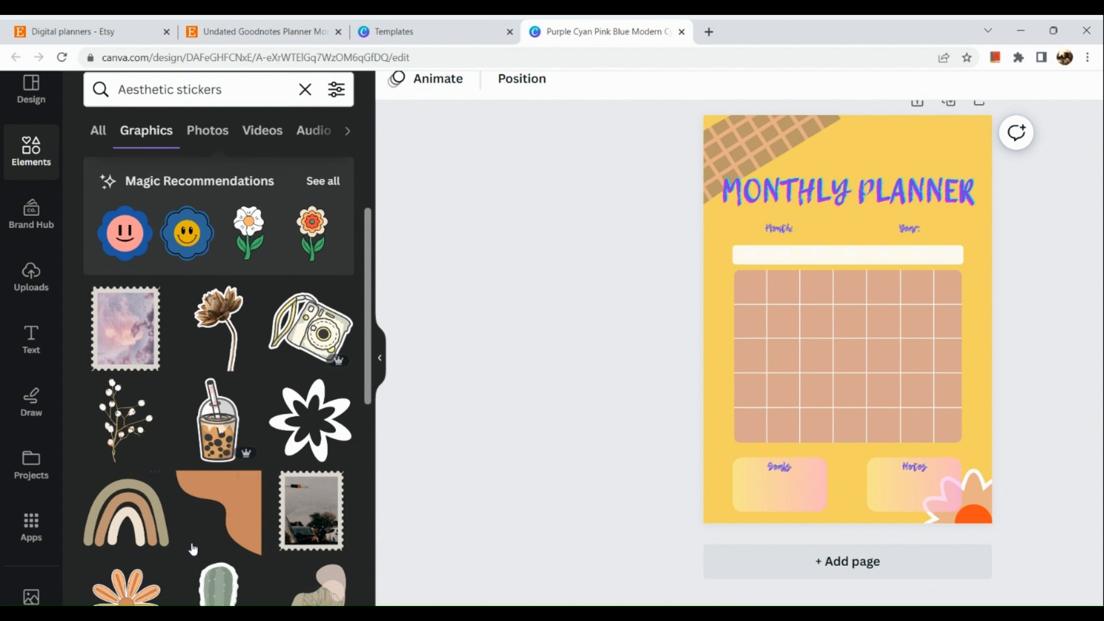
pyautogui.scroll(-3, 182, 509)
pyautogui.scroll(-2, 183, 503)
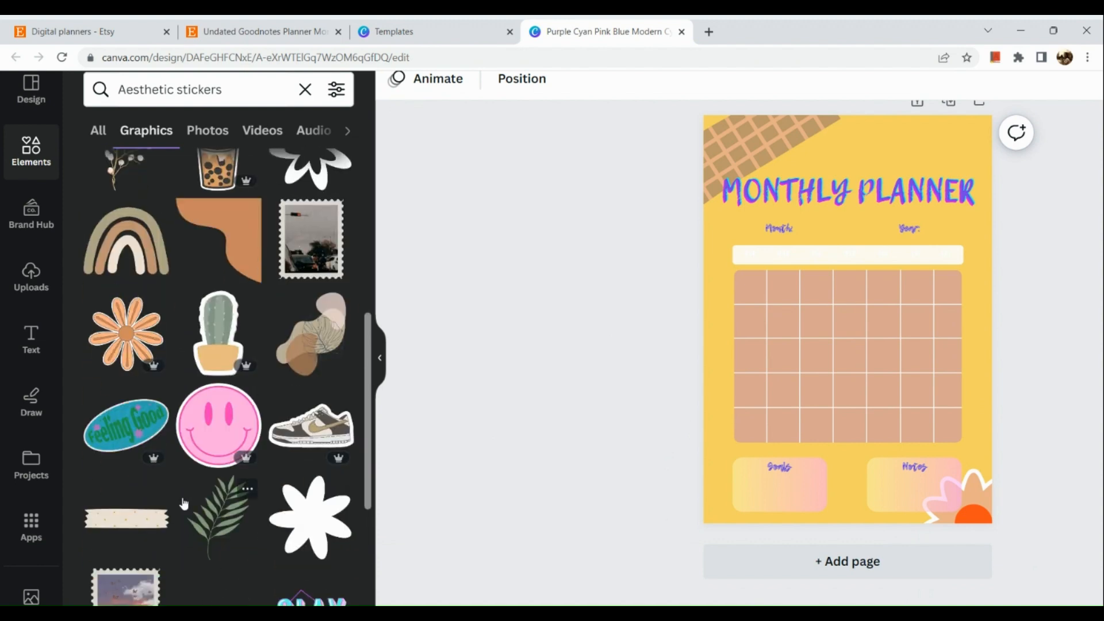
pyautogui.scroll(-3, 209, 479)
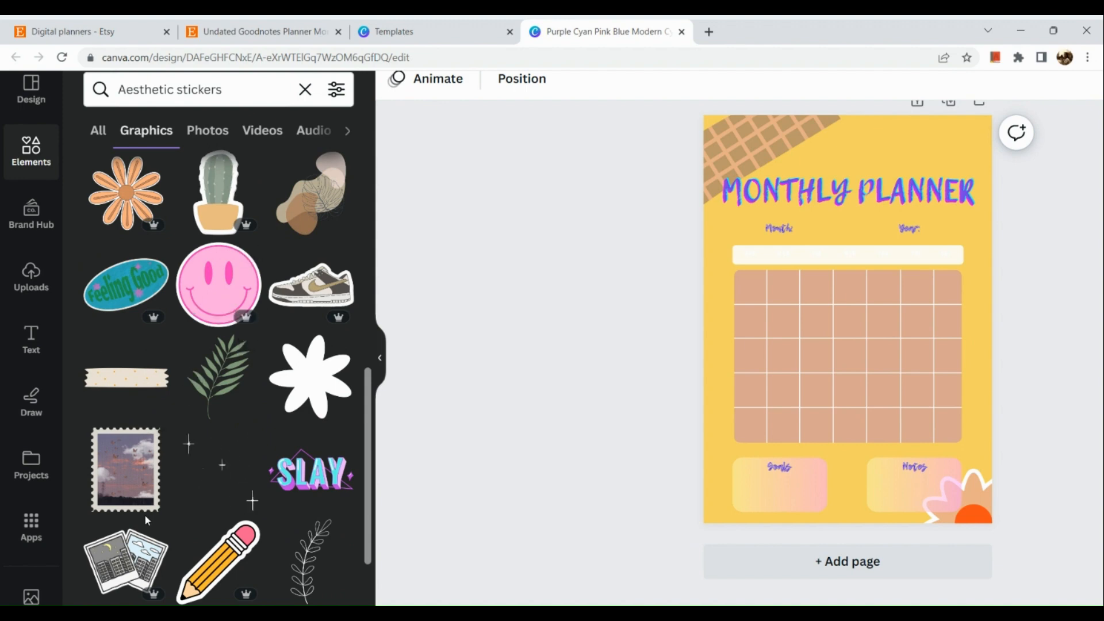
pyautogui.scroll(-2, 269, 334)
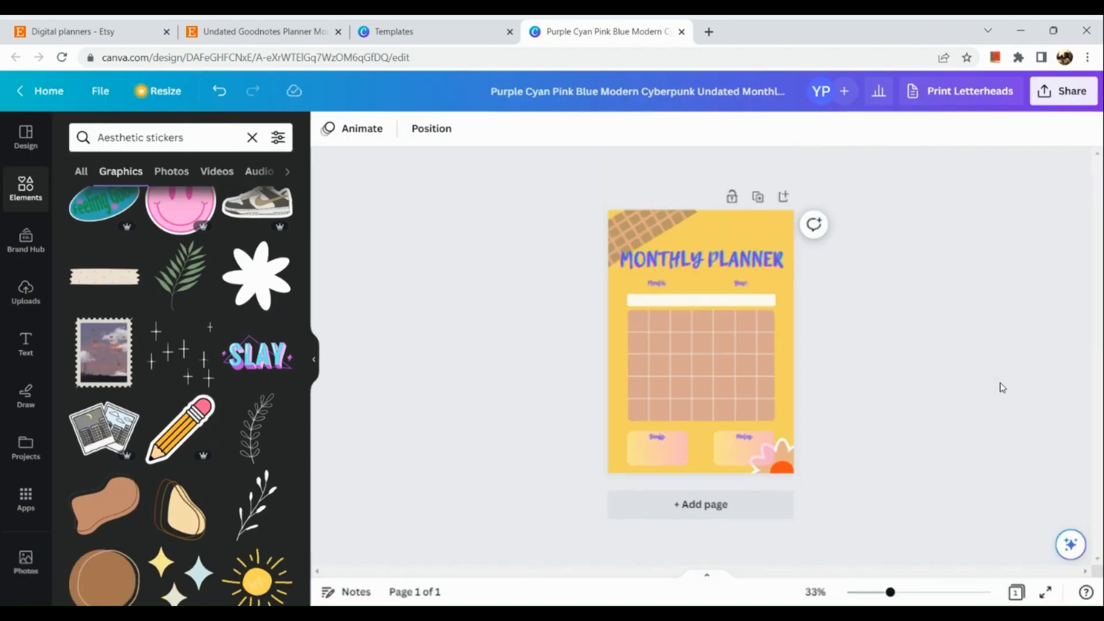
pyautogui.scroll(5, 709, 371)
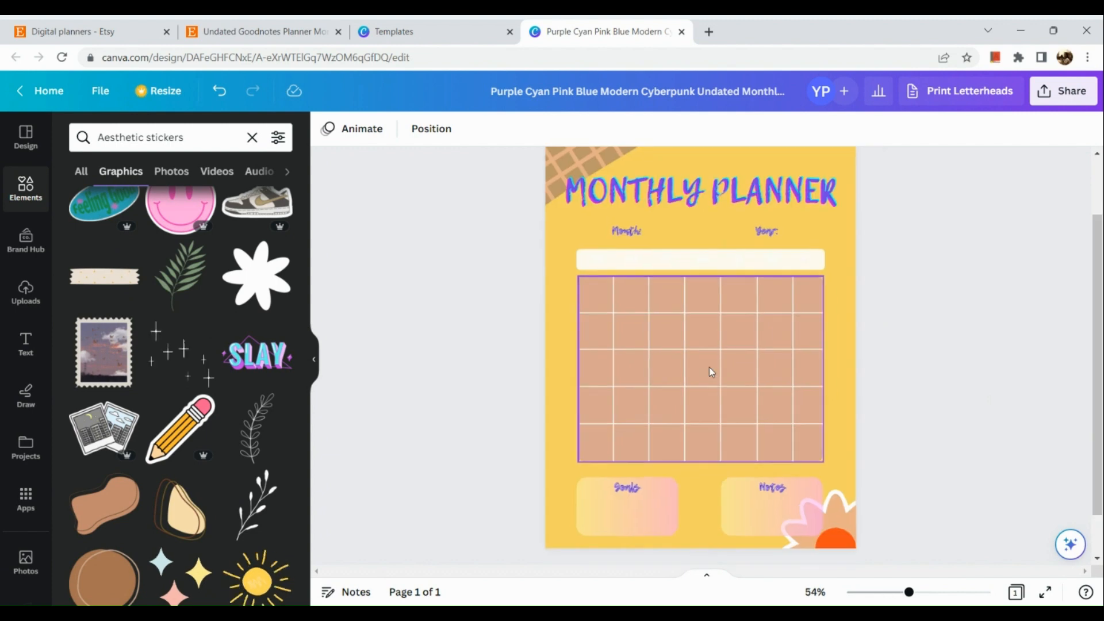
# Step: Open the design's download options and review the available file types, including PDF Standard, without downloading
pyautogui.click(1071, 93)
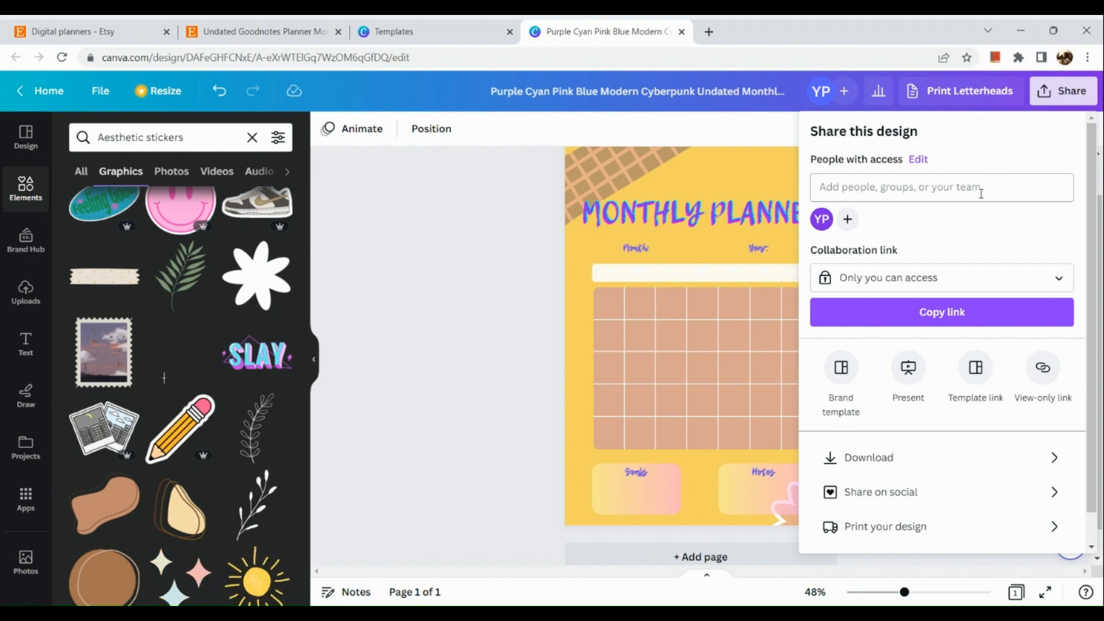
pyautogui.click(903, 461)
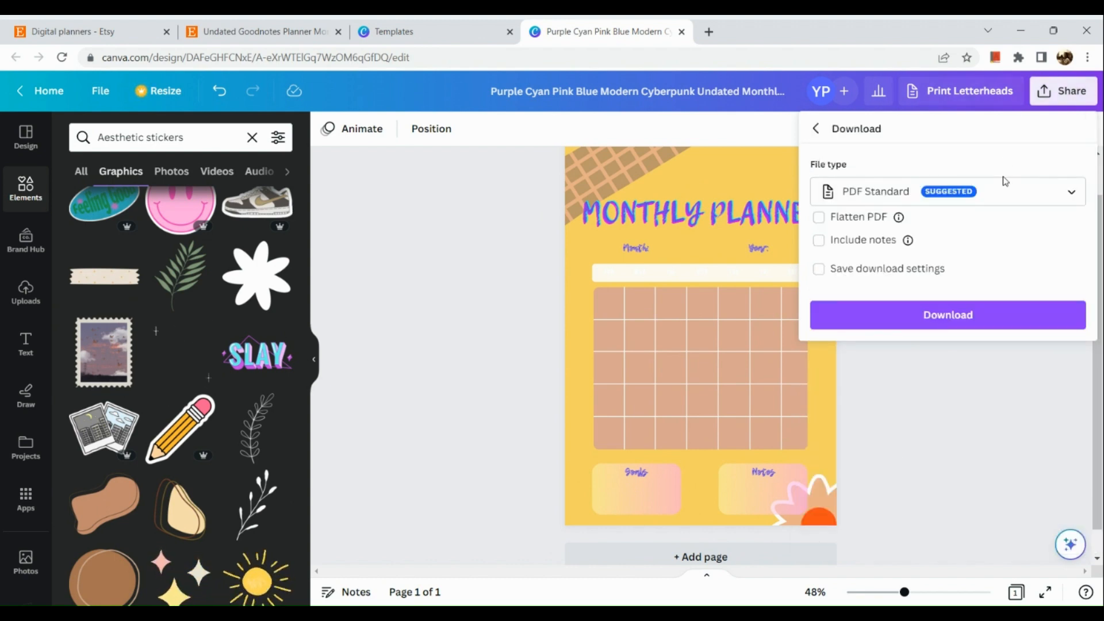
pyautogui.click(997, 203)
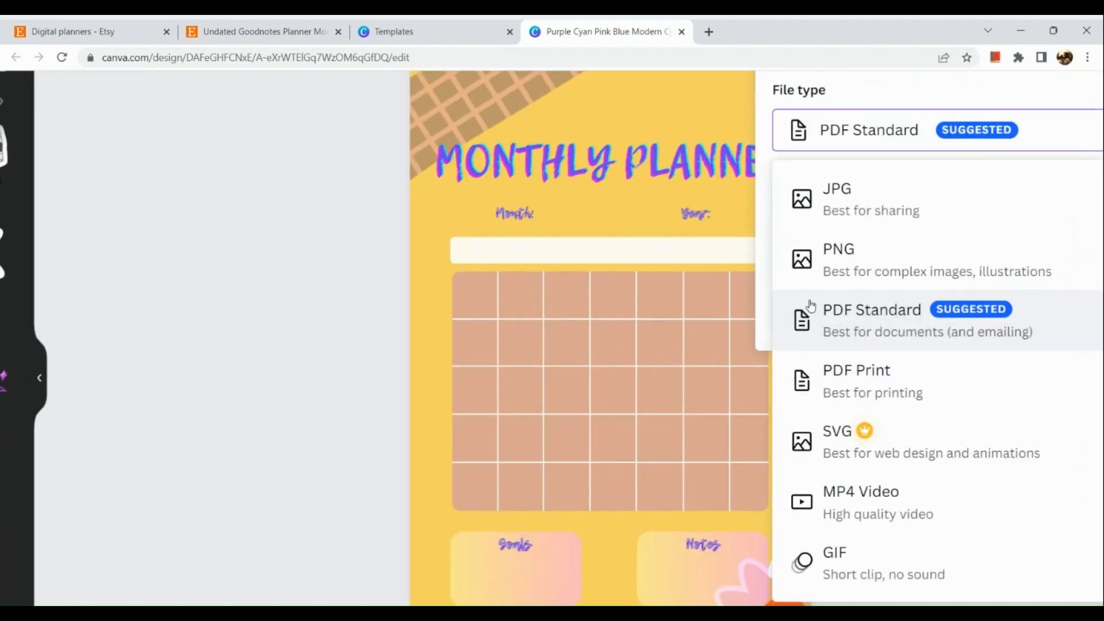
pyautogui.scroll(-4, 856, 324)
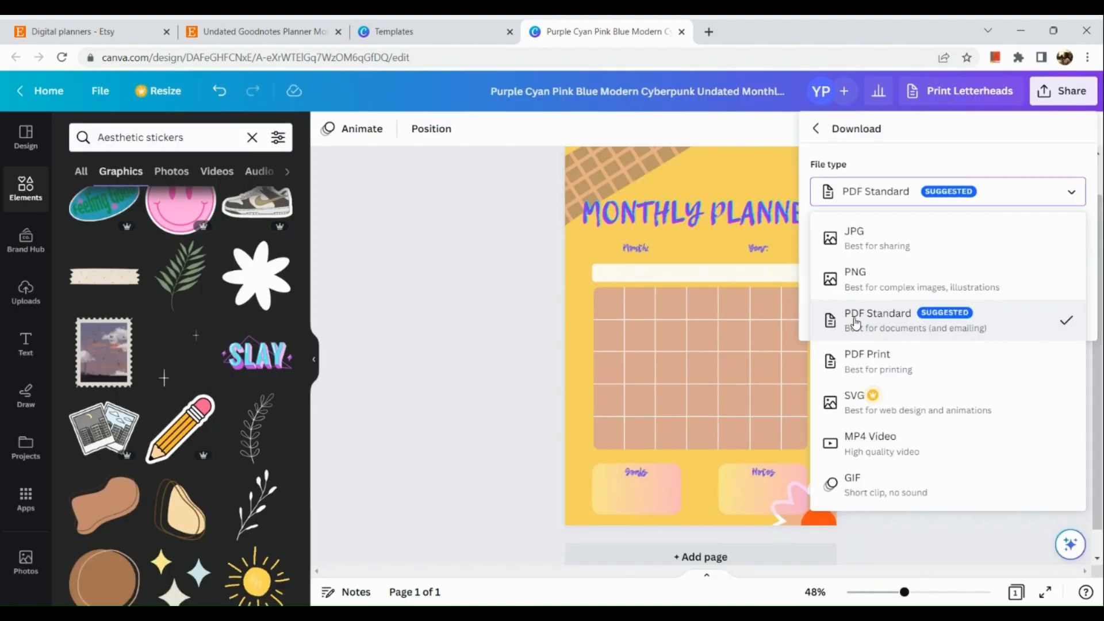
pyautogui.click(451, 400)
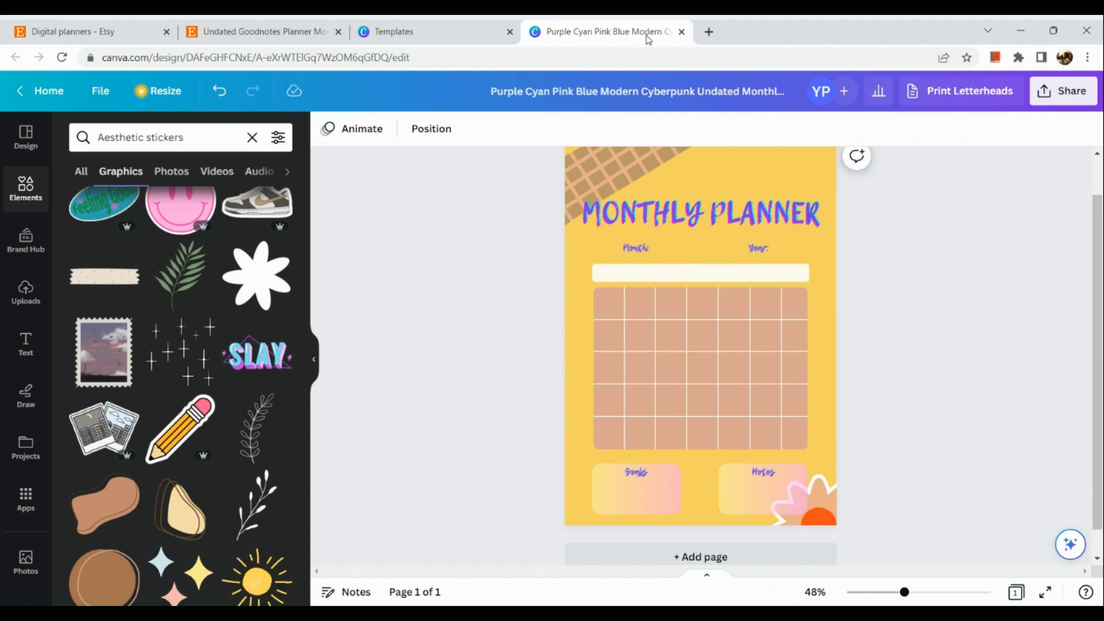
# Step: Switch to Etsy, reload the "digital planners" search page and locate the Shop Manager entry
pyautogui.click(21, 26)
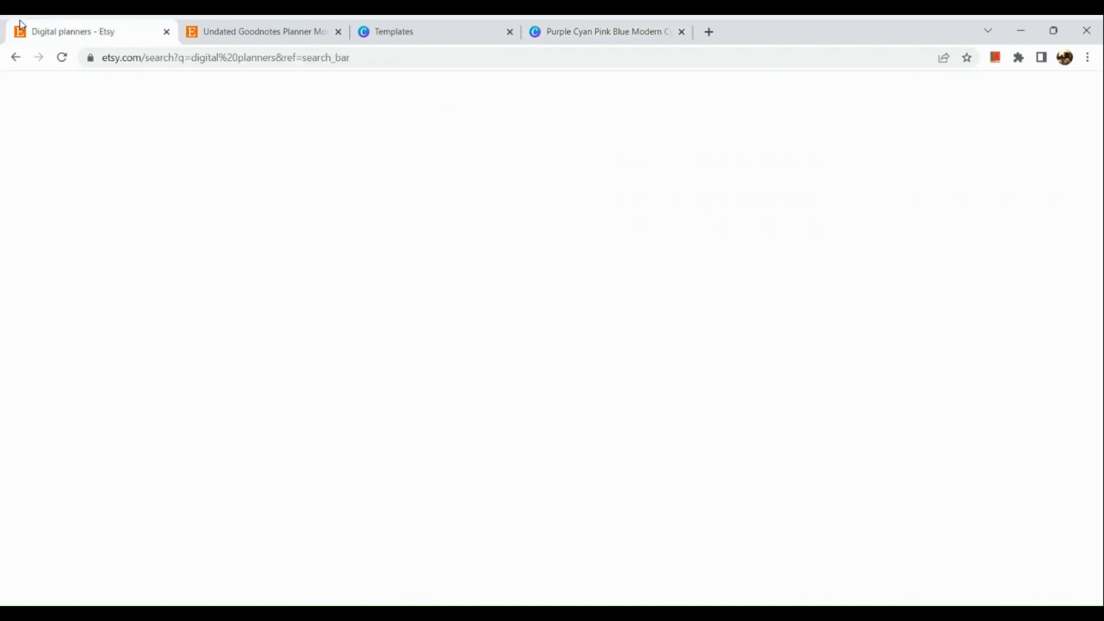
pyautogui.click(63, 58)
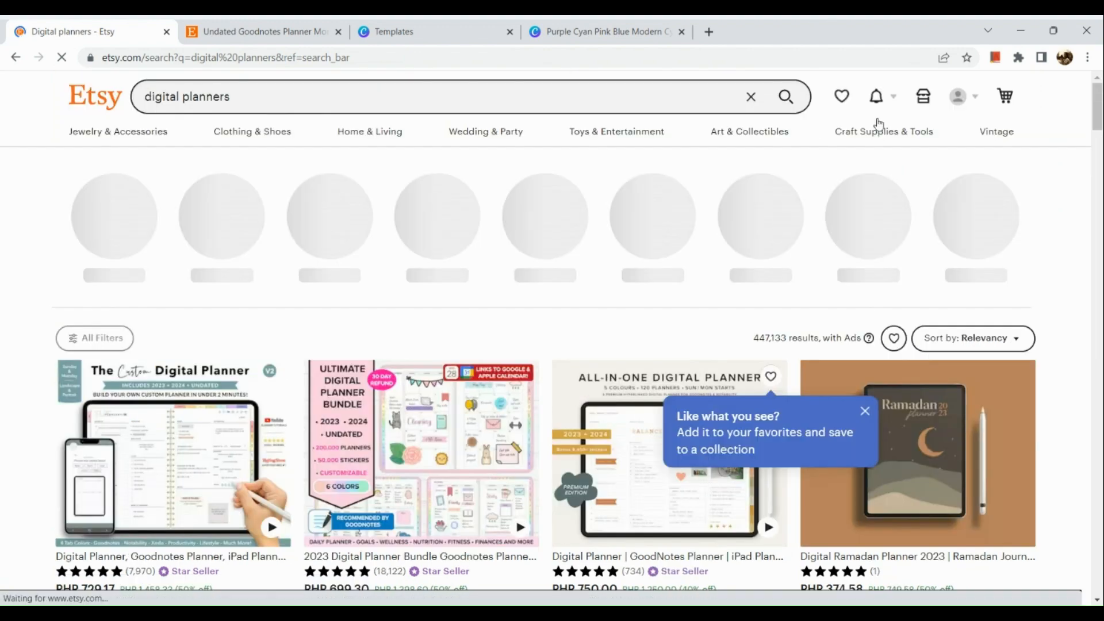
pyautogui.scroll(5, 936, 102)
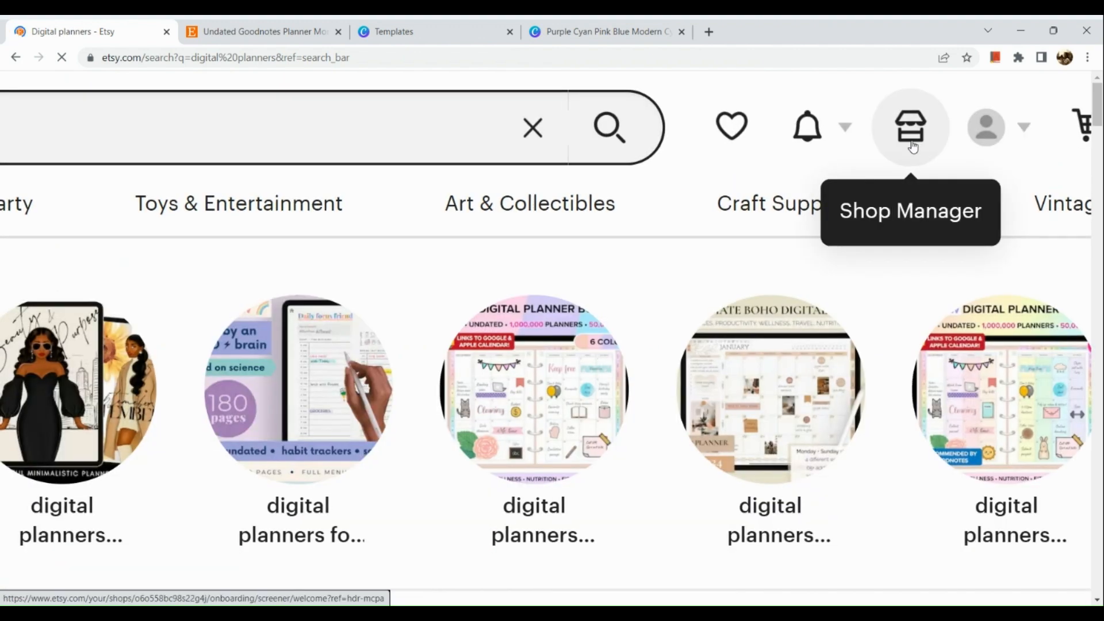
pyautogui.scroll(-5, 913, 147)
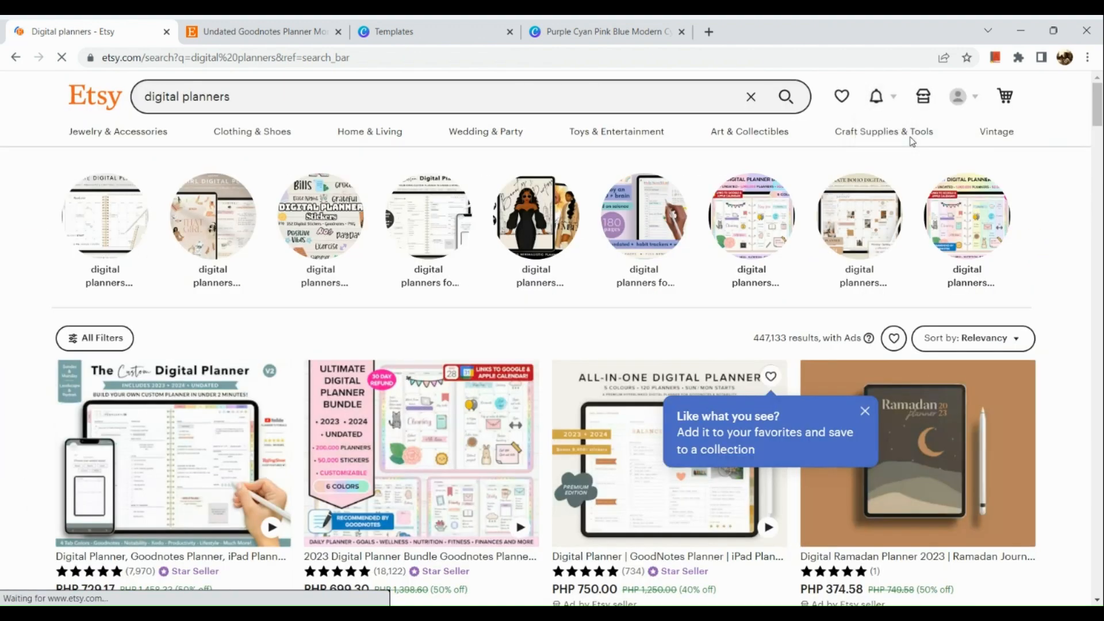
pyautogui.moveTo(912, 142)
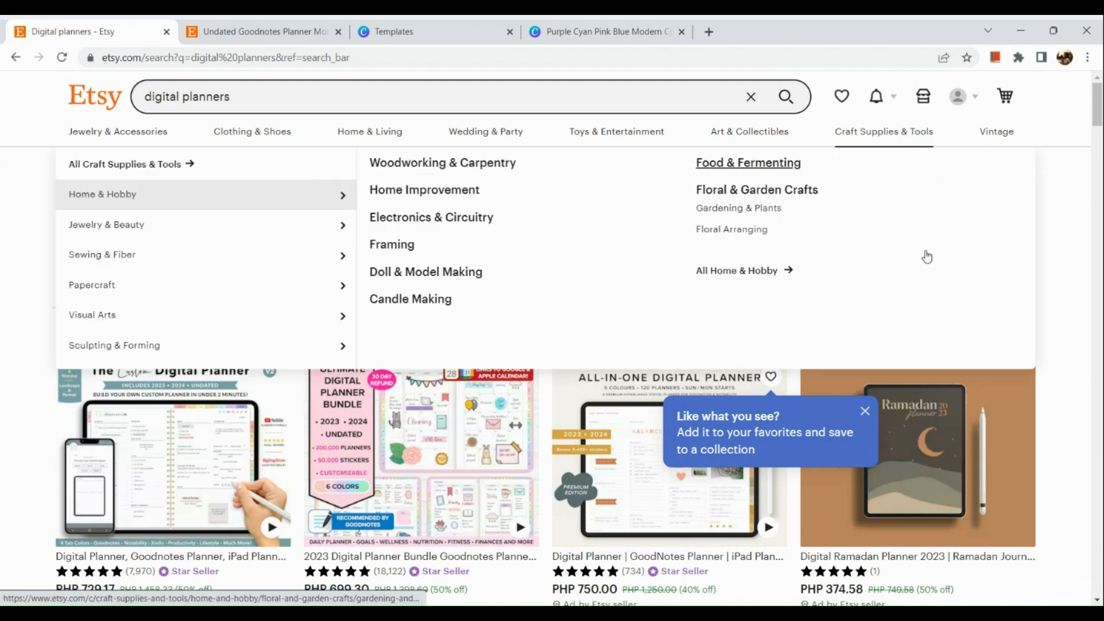